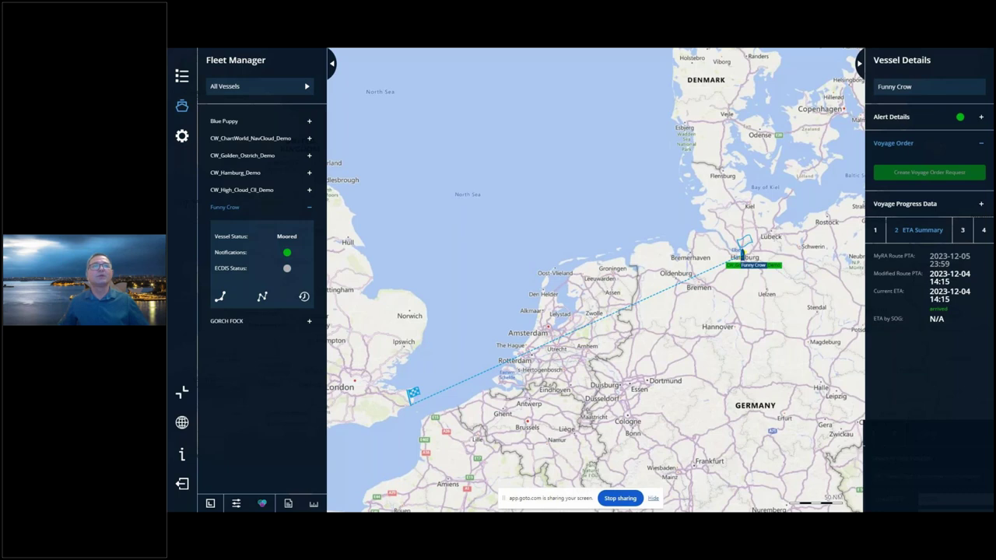
Switch to the browser window with the user management overview and open the second listed user for editing
key("alt+Tab")
key("alt+Tab")
key("alt+Tab")
key("alt+Tab")
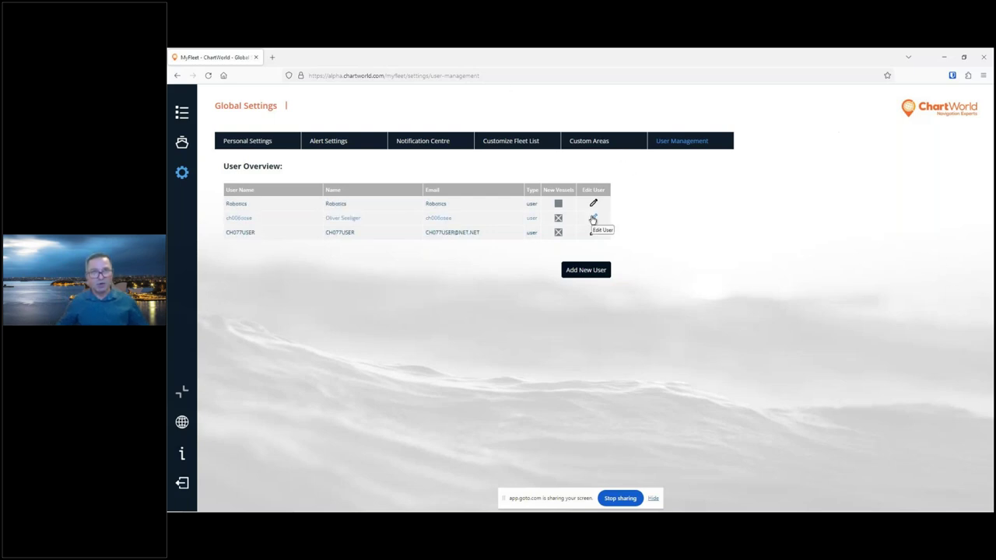
left_click(593, 218)
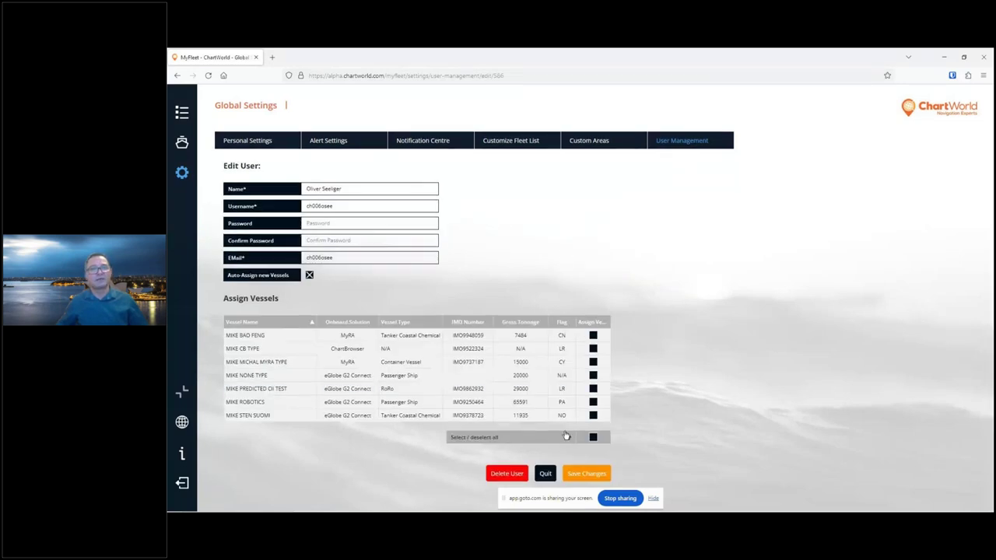
Assign the vessels MIKE MICHAL MYRA TYPE and MIKE PREDICTED CII TEST to the user and save the changes
left_click(593, 362)
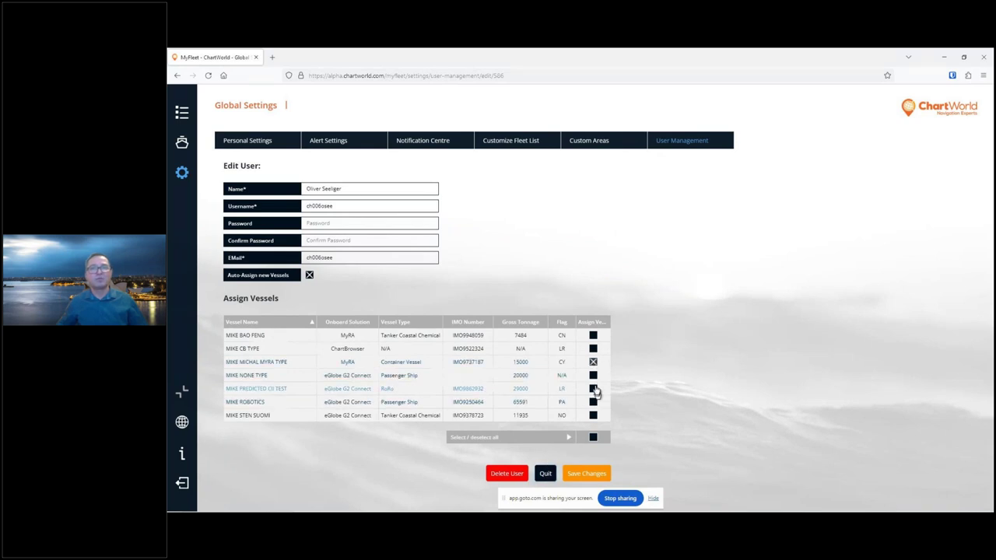
left_click(592, 389)
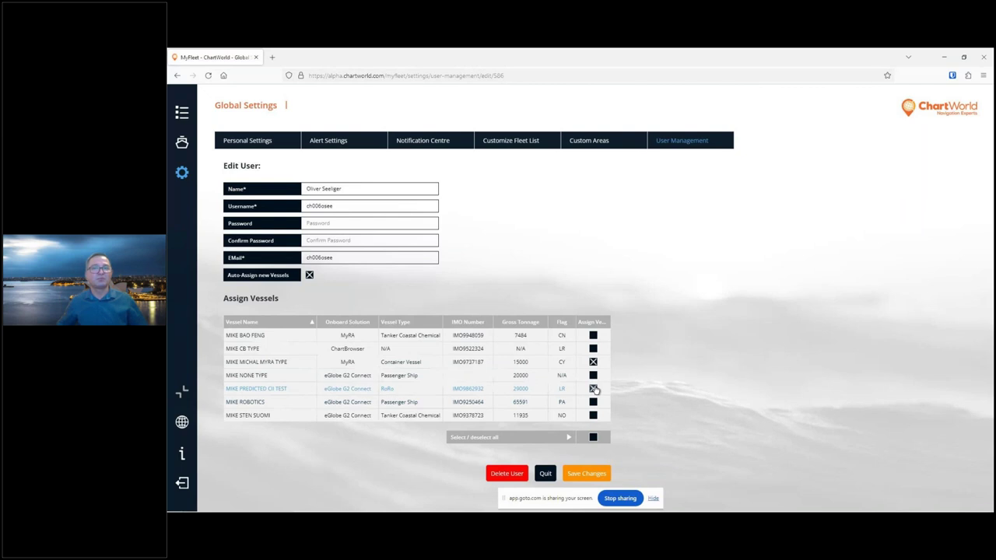
left_click(591, 474)
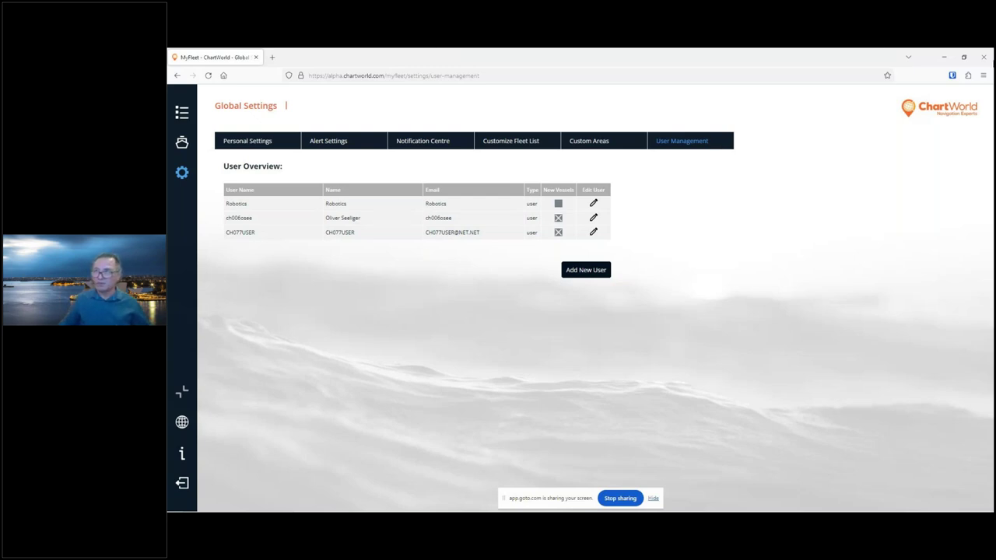
Close the user management browser window, view the Global Settings in the fleet window and return to the fleet map
left_click(982, 60)
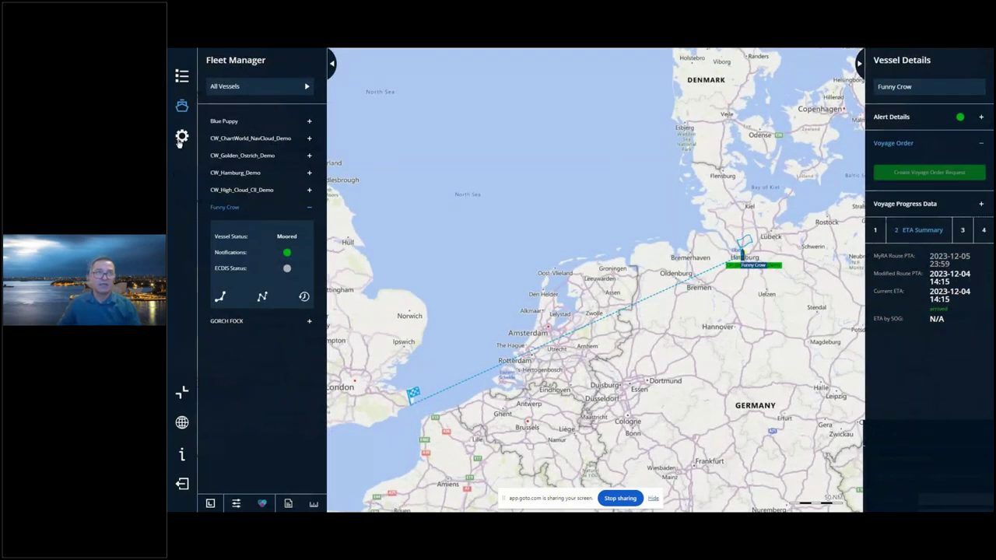
left_click(181, 137)
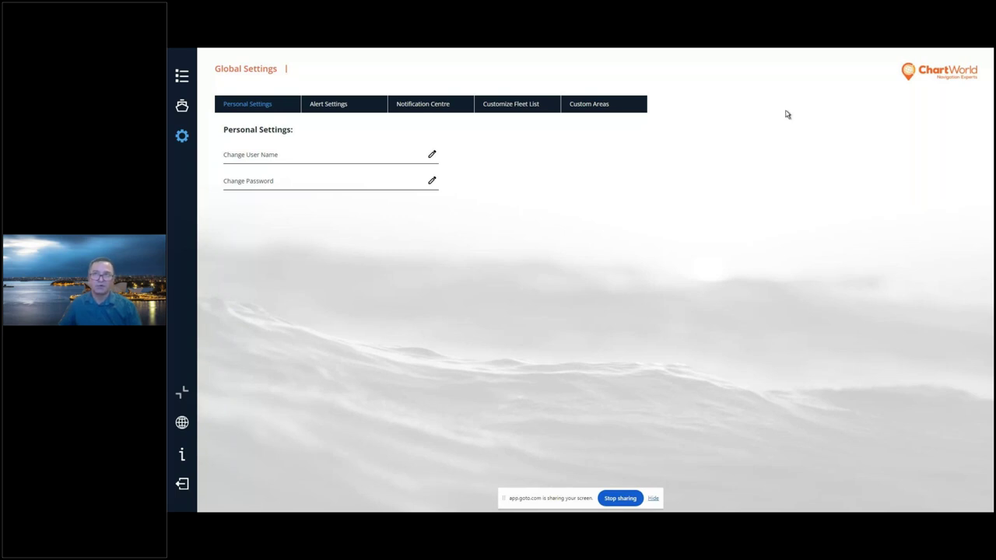
left_click(182, 107)
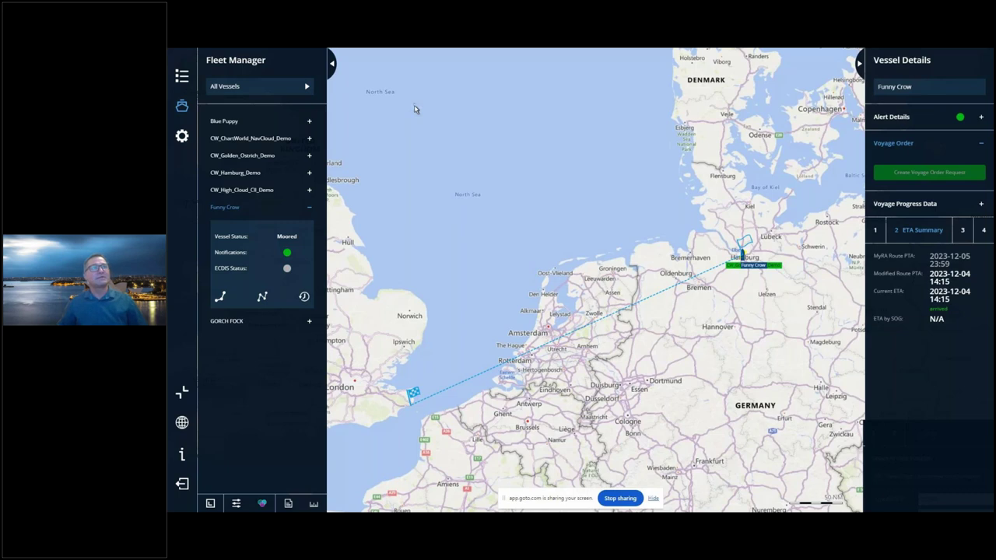
left_click(182, 107)
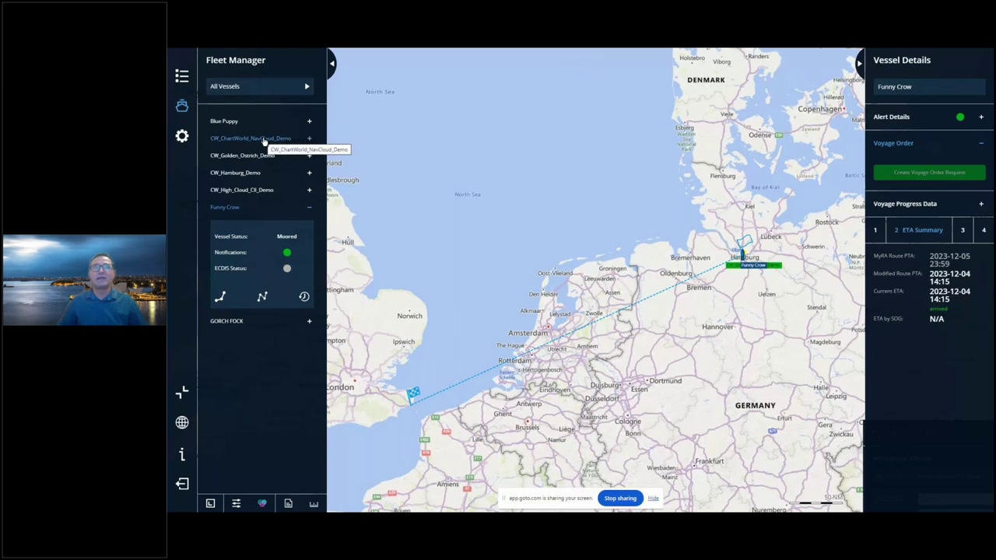
Select the vessel CW_ChartWorld_NavCloud_Demo and examine its alerts, voyage order and full route from Fremantle to Singapore
left_click(264, 141)
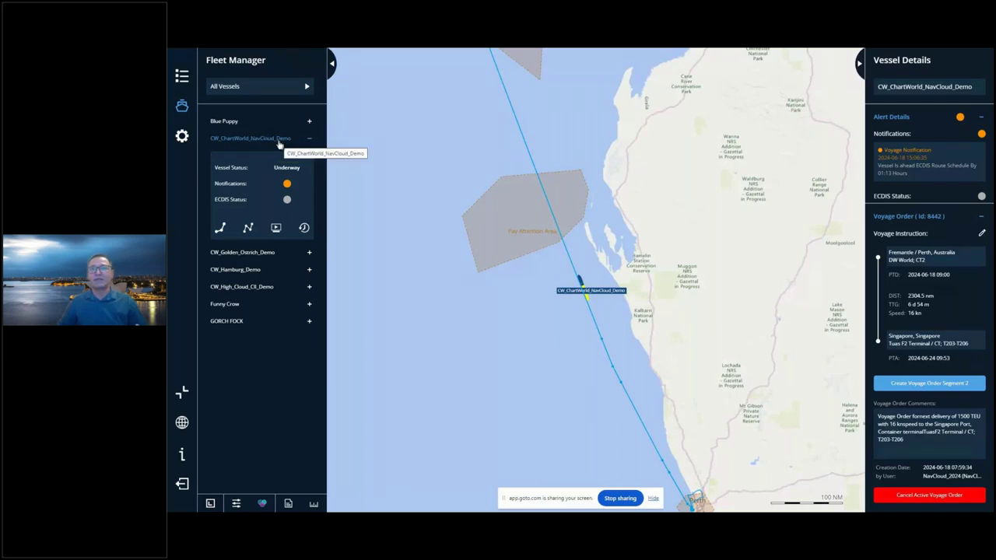
mouse_move(579, 282)
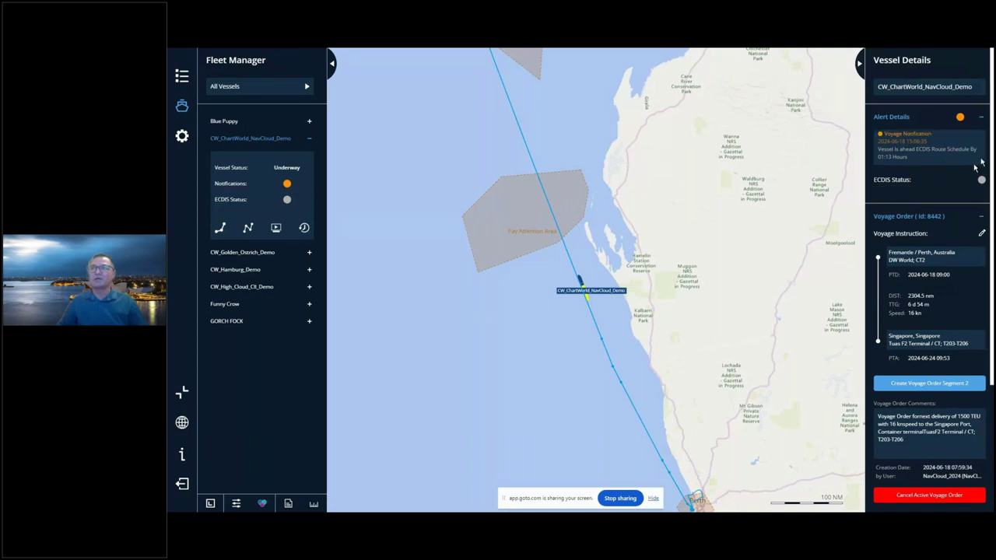
scroll(992, 163, "down", 3)
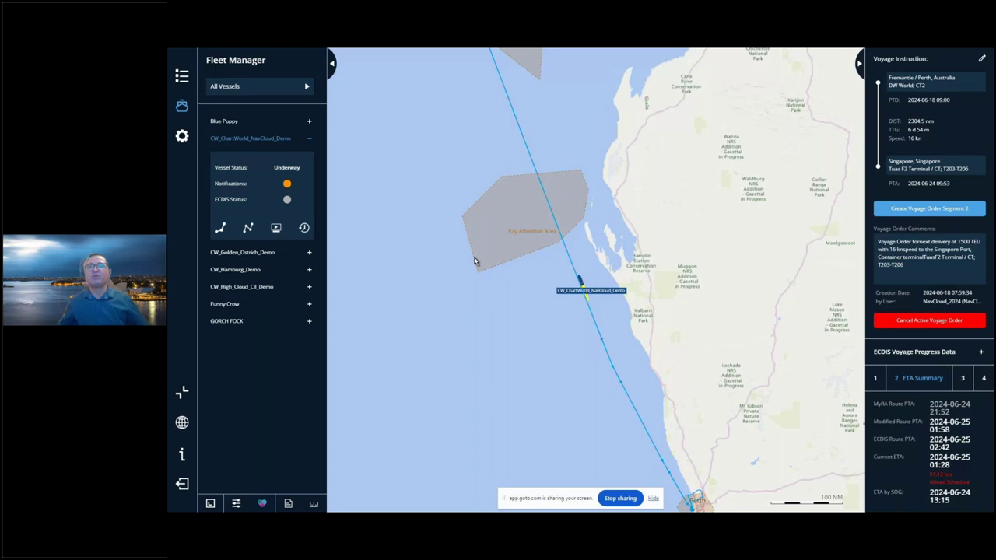
scroll(637, 257, "down", 2)
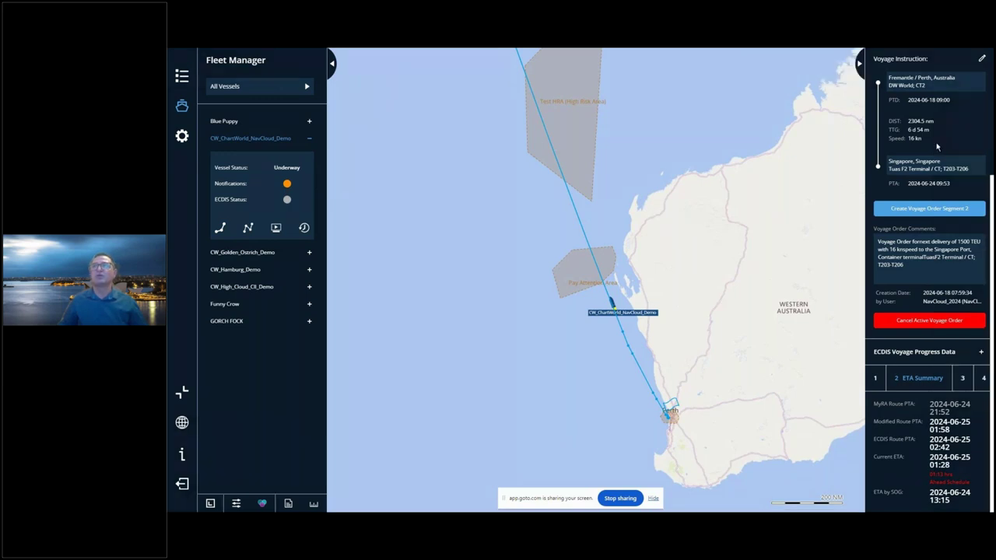
scroll(933, 148, "up", 2)
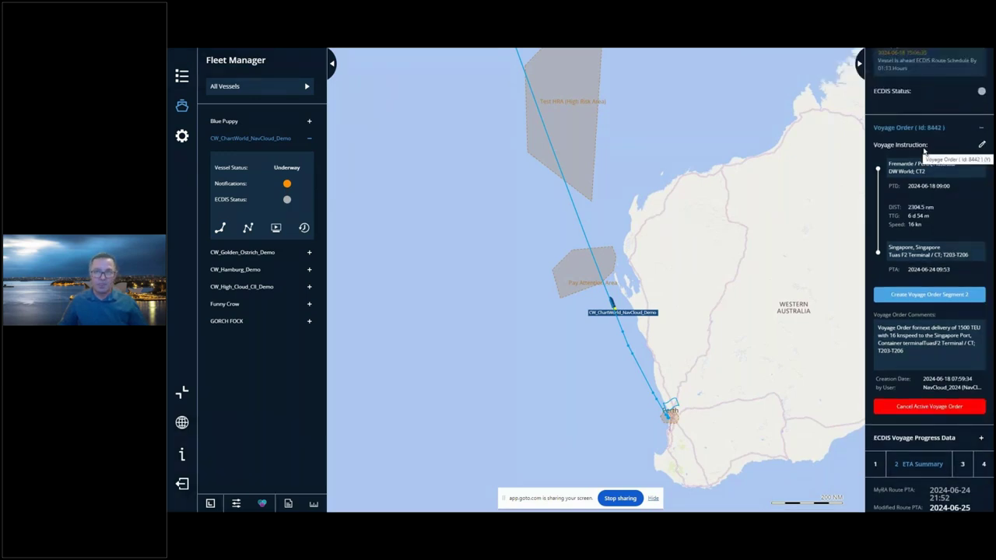
scroll(498, 325, "down", 5)
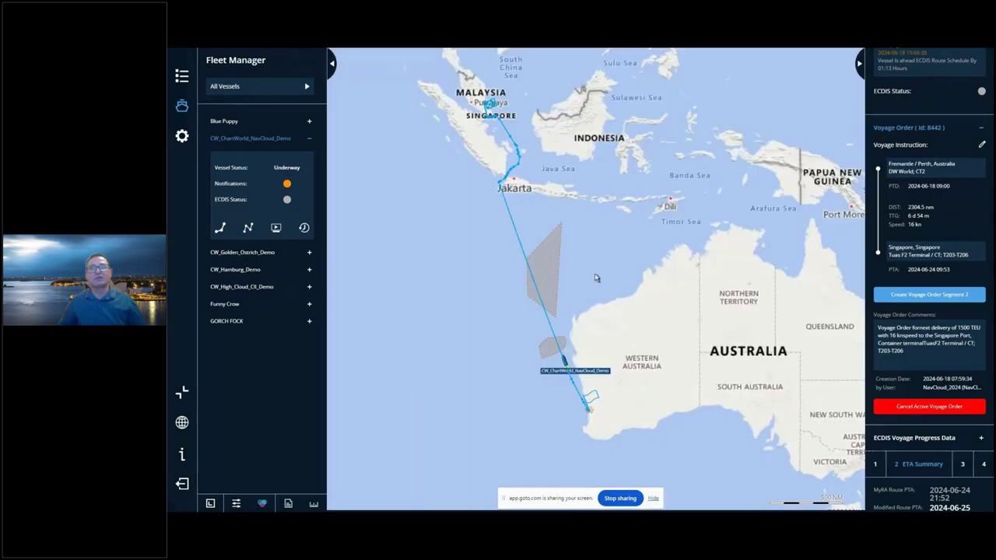
scroll(613, 421, "up", 1)
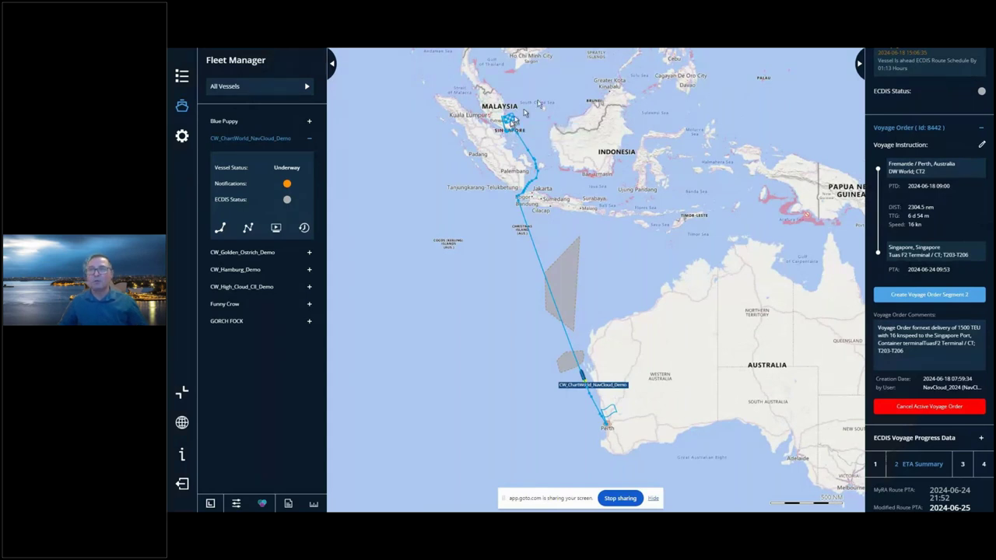
Open the active voyage instruction for editing, reposition the wizard clear of the route and hide the fleet list
left_click(981, 146)
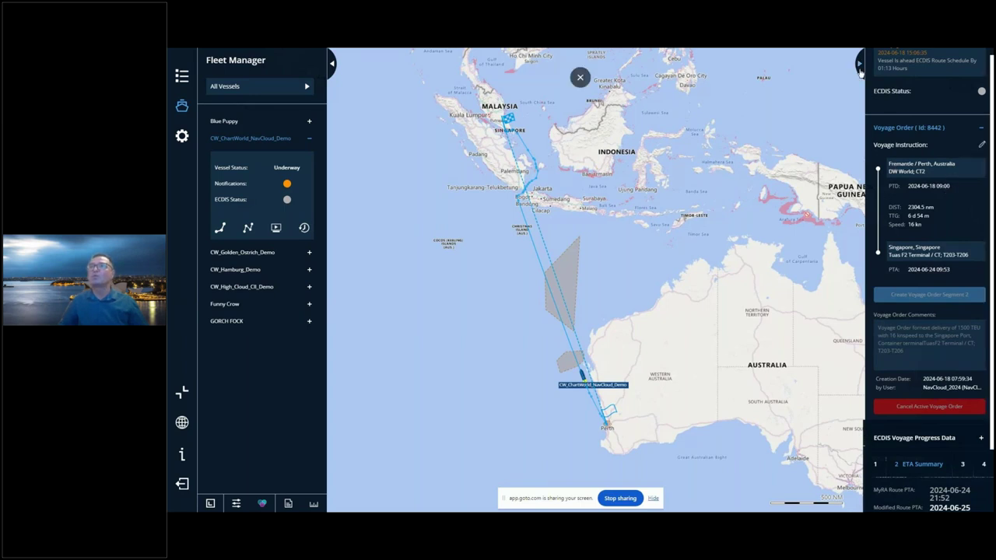
left_click(858, 64)
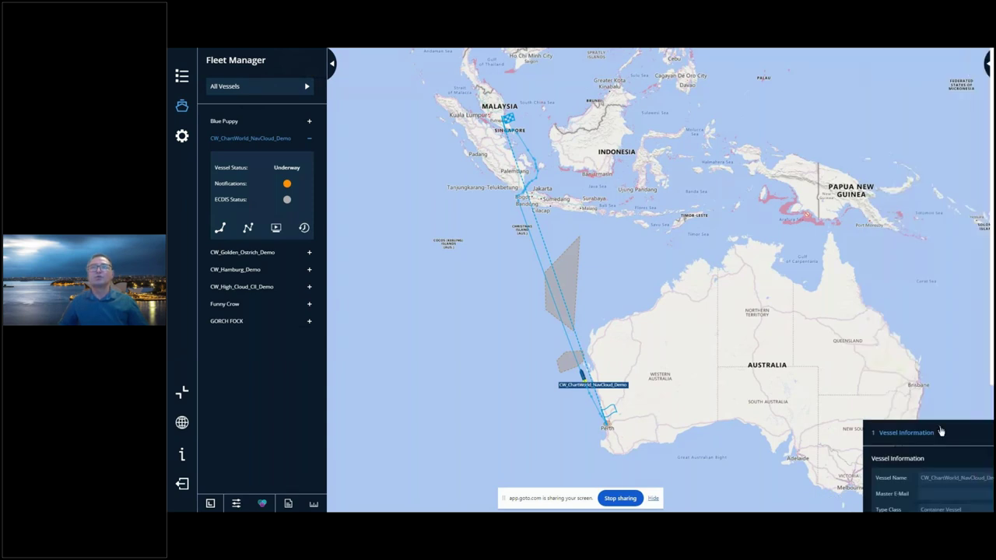
left_click(942, 429)
left_click(988, 62)
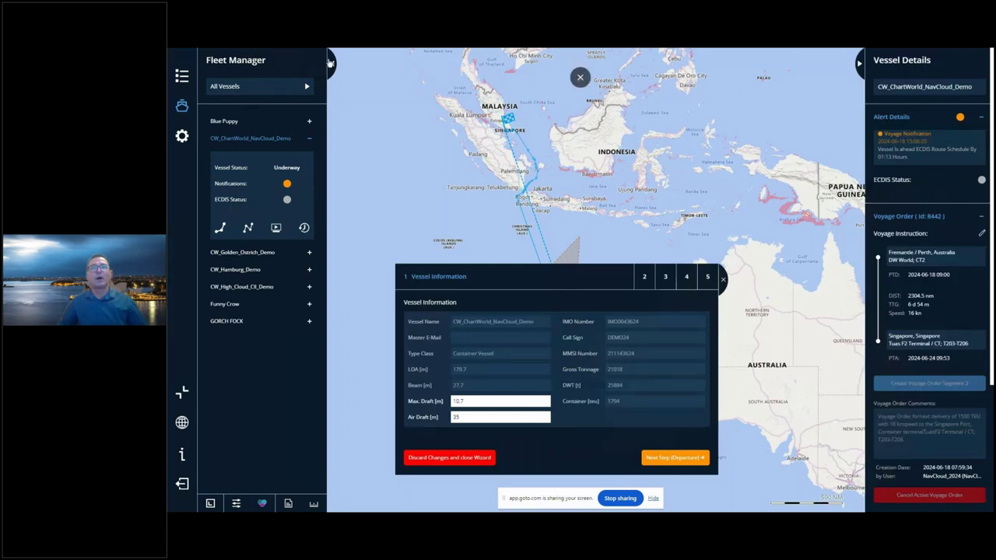
left_click(330, 63)
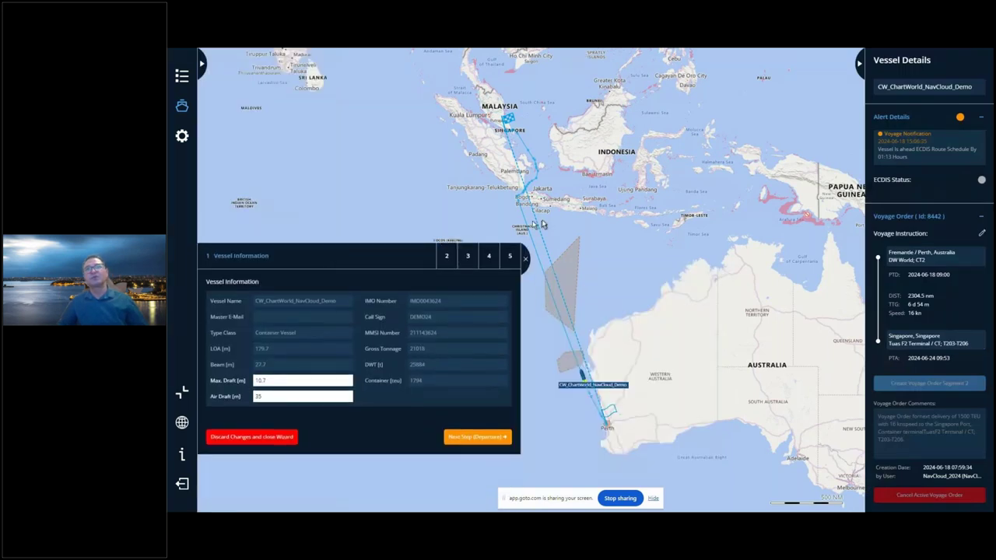
left_click_drag(601, 199, 651, 168)
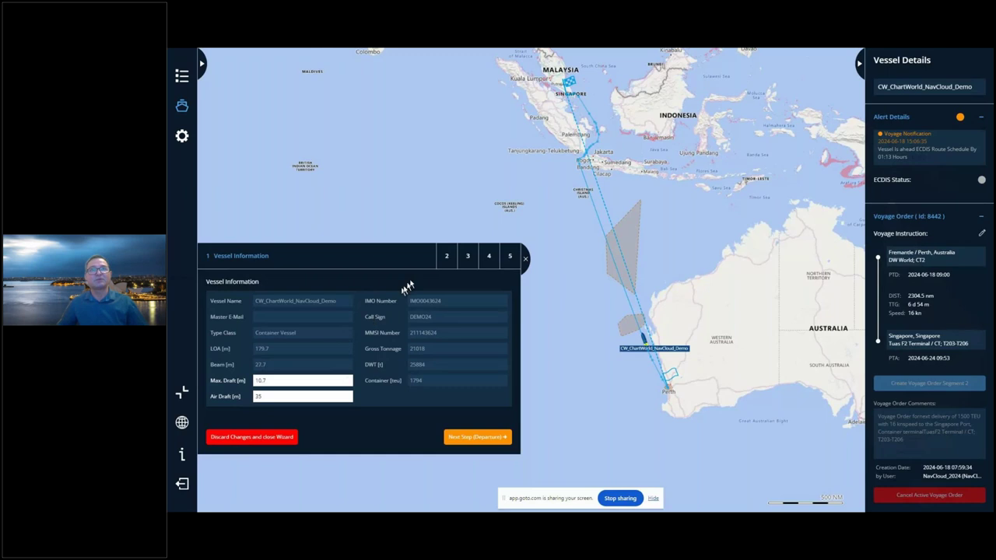
Review the departure port and the arrival port with its terminal and berth in the voyage order wizard
left_click(438, 259)
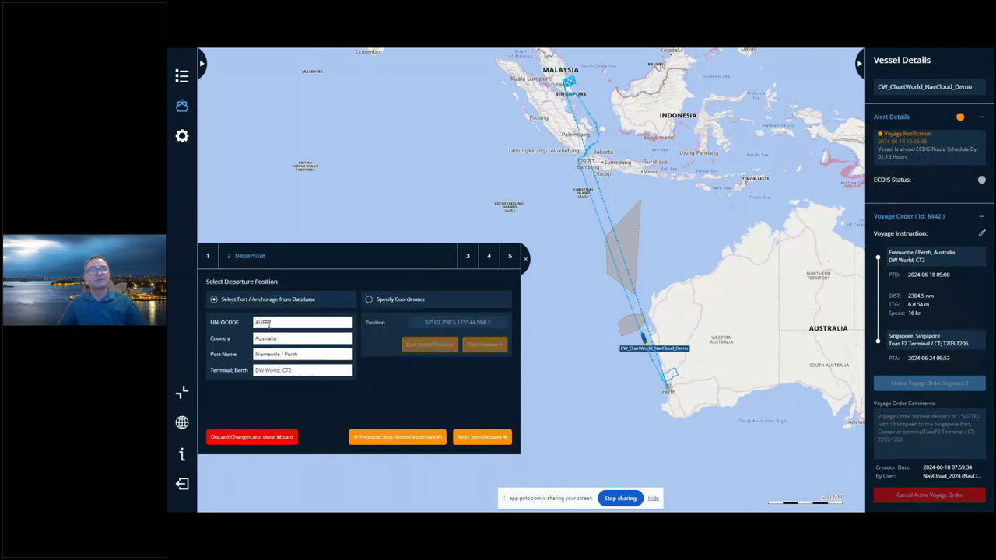
key("Return")
left_click(312, 370)
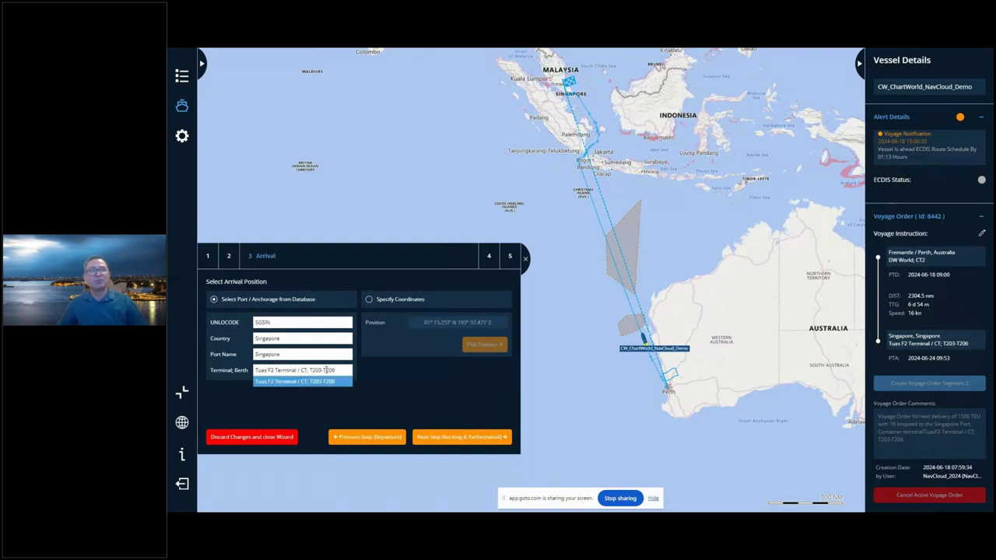
left_click(369, 374)
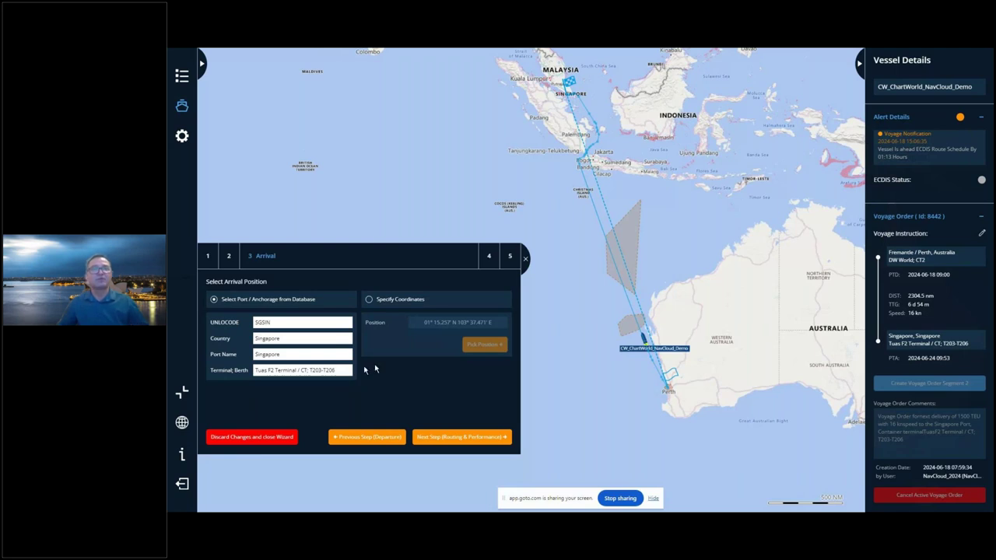
Try Weather Routing by Time for the voyage, check the route schedule and close the wizard without requesting a route proposal
left_click(489, 255)
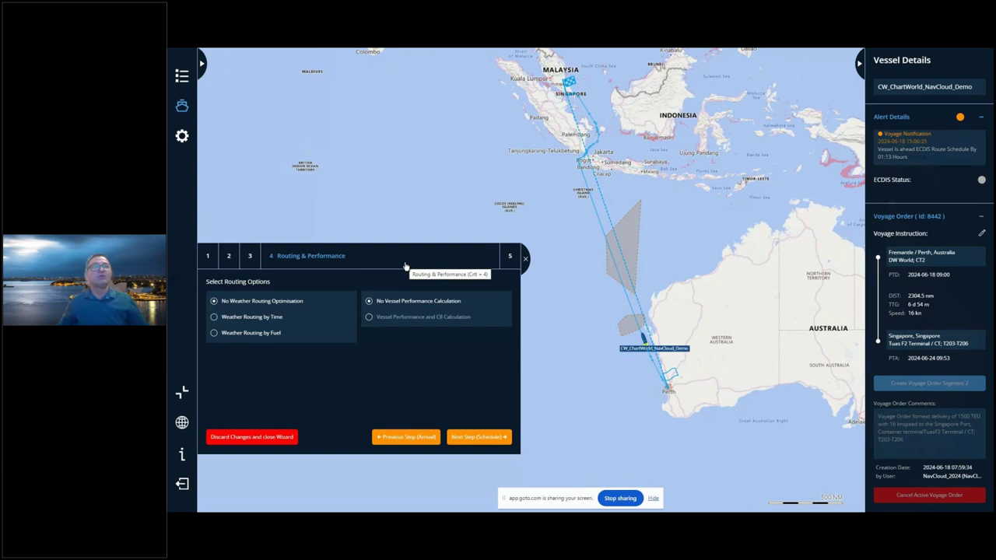
left_click(266, 318)
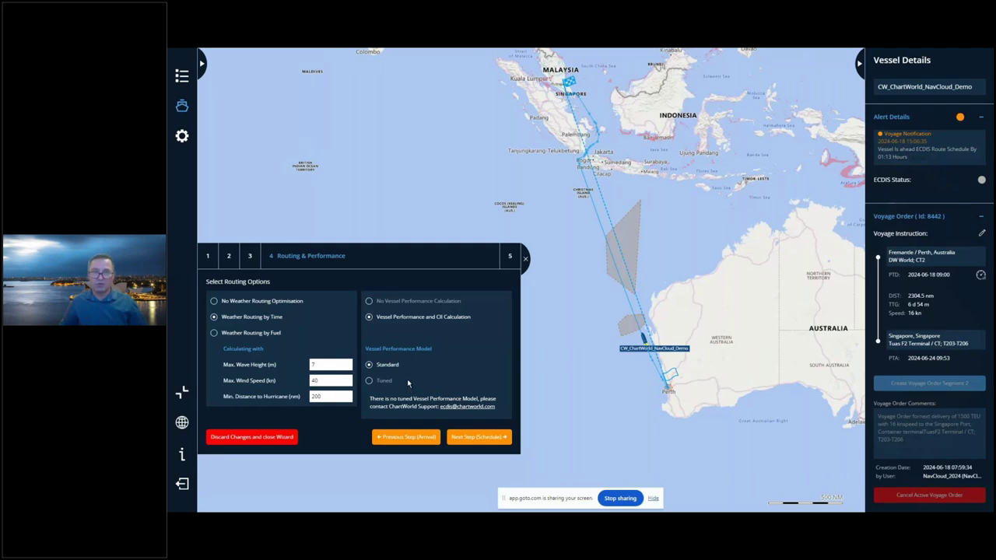
left_click(510, 255)
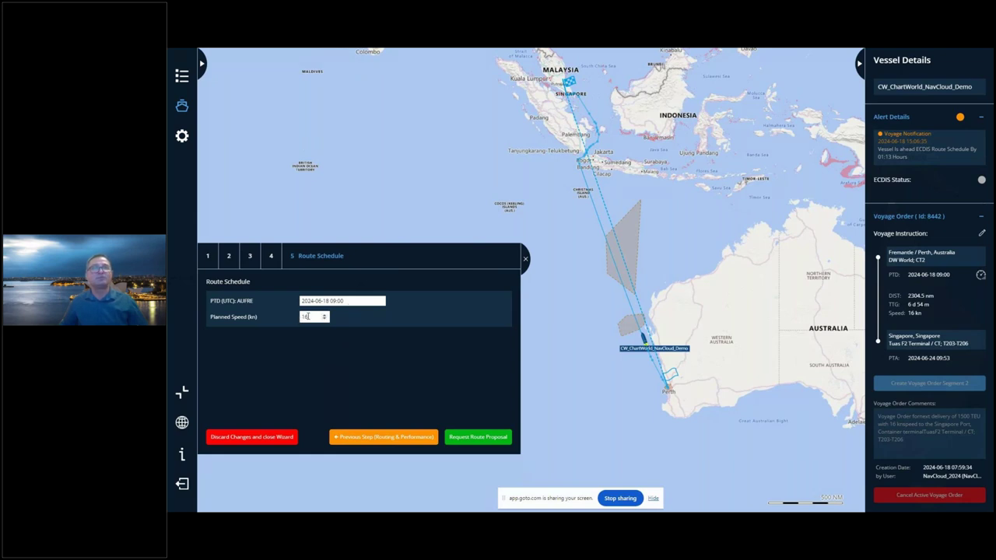
left_click(525, 258)
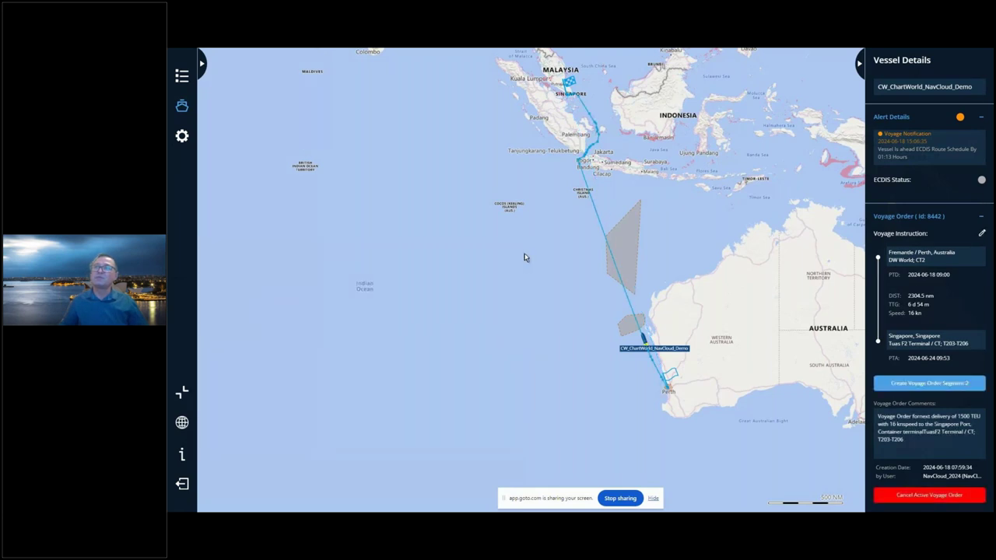
Switch to the onboard MyRA application, examine the voyage order segment received in its inbox and minimize the window
scroll(927, 262, "down", 1)
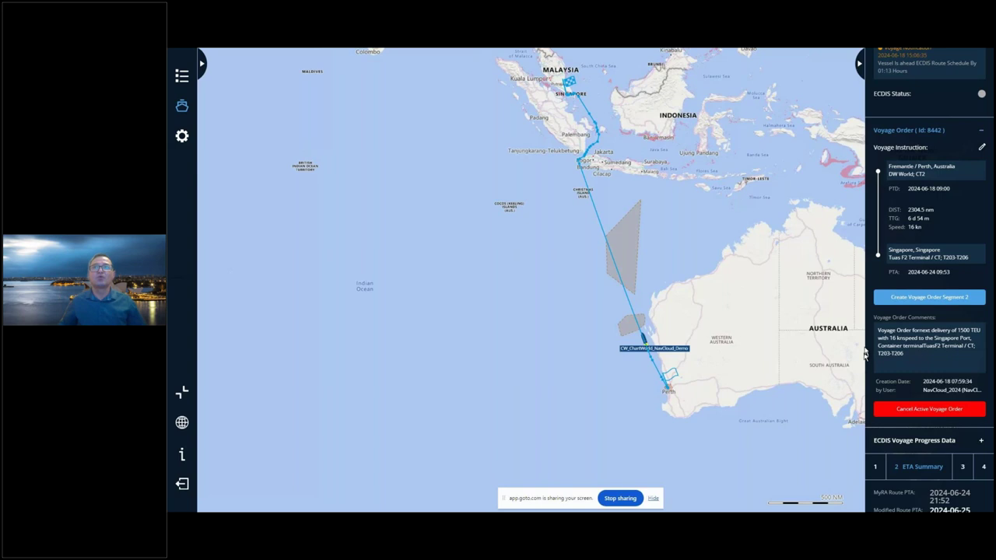
key("alt+Tab")
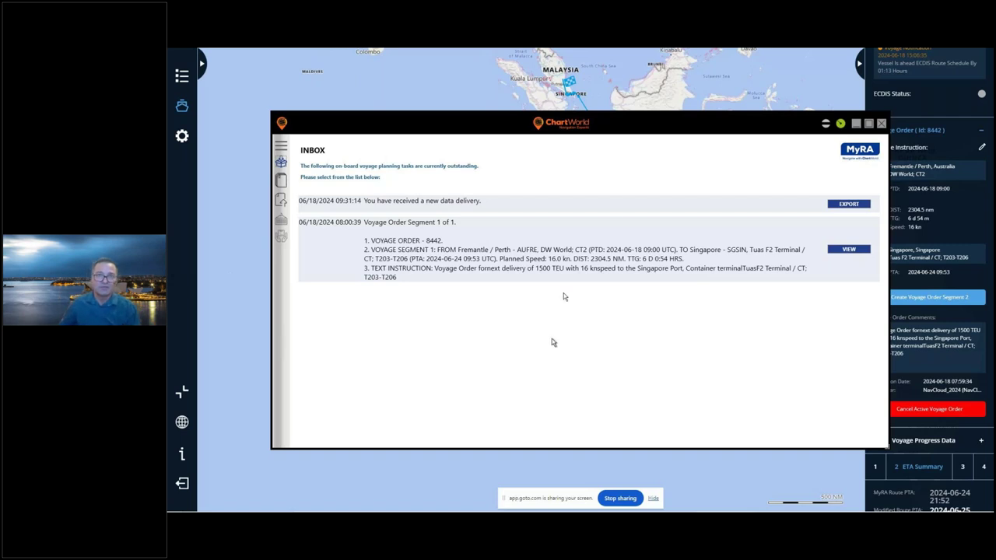
left_click(846, 243)
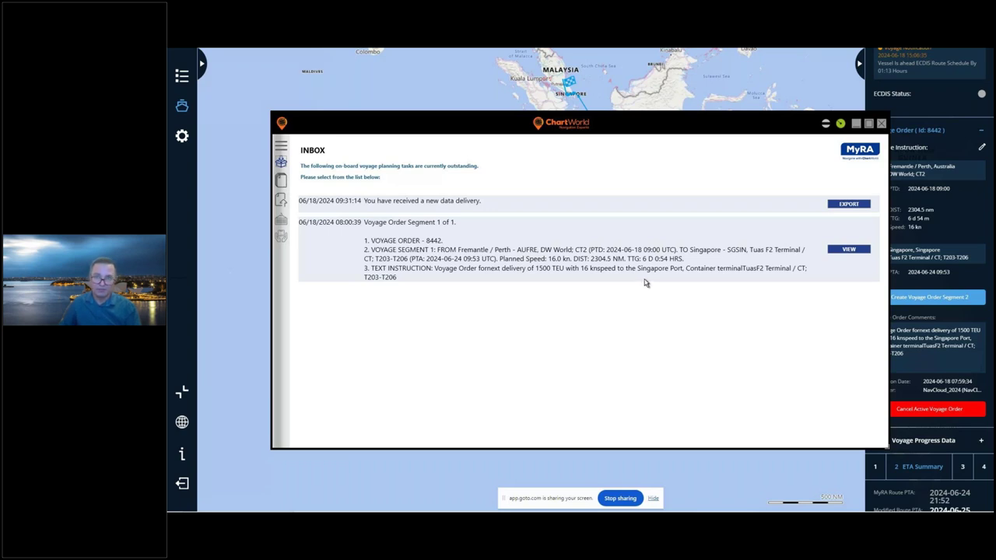
left_click(855, 125)
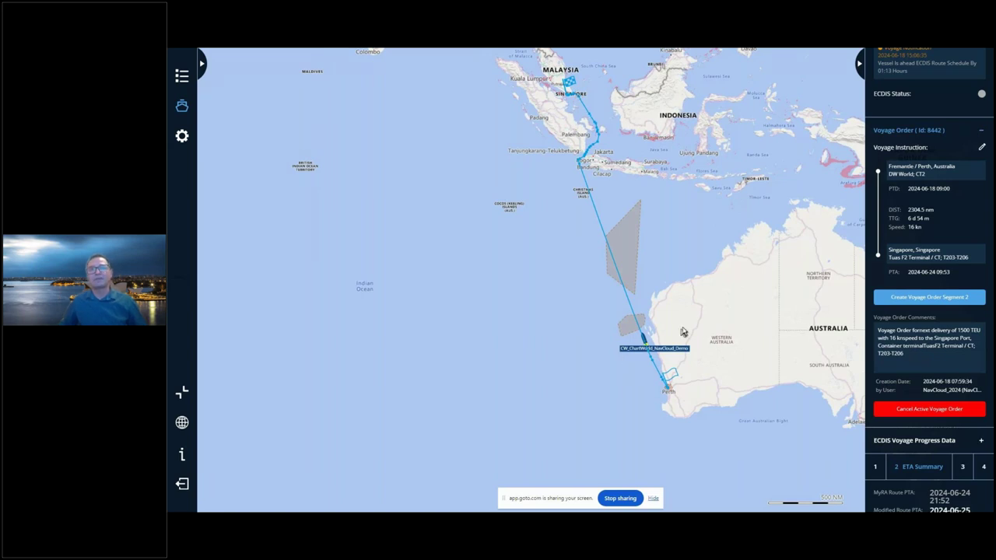
Turn on the MyRA Route and Modified Route layers in the chart settings and collapse the voyage order details
scroll(682, 332, "up", 1)
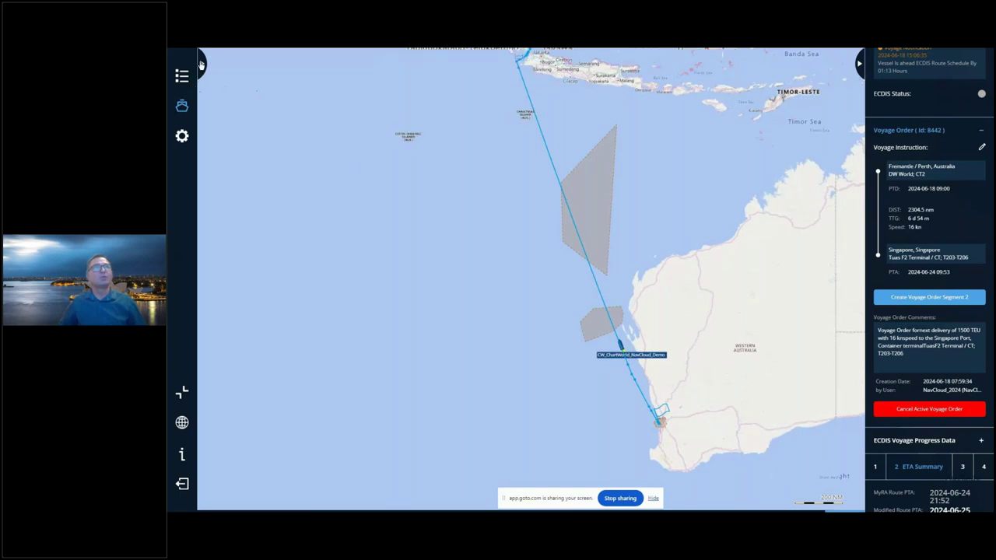
left_click(201, 64)
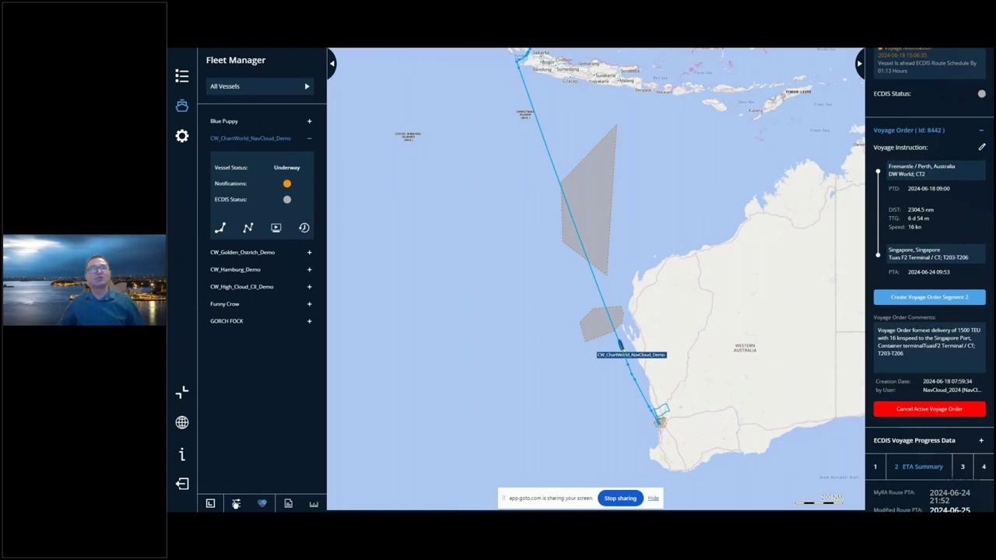
left_click(236, 504)
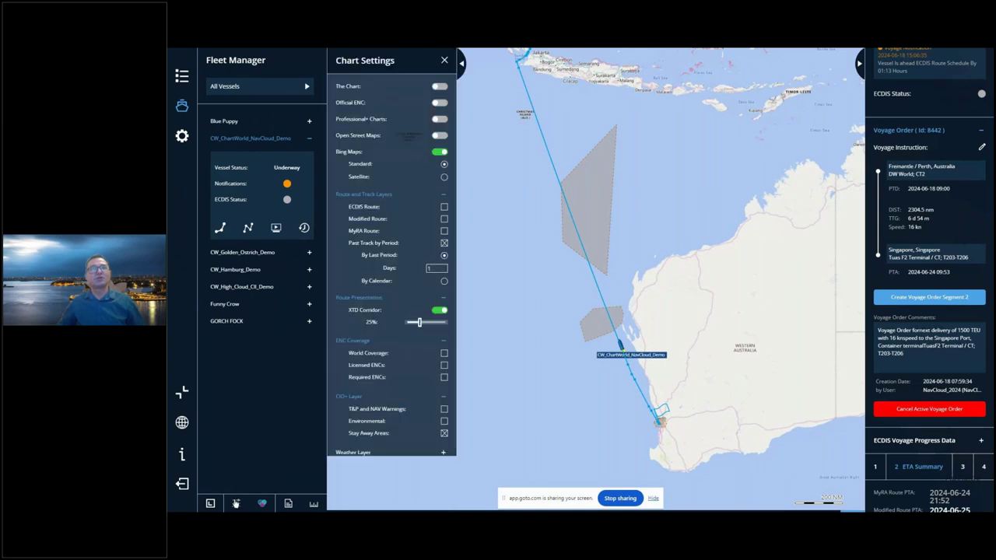
left_click(444, 231)
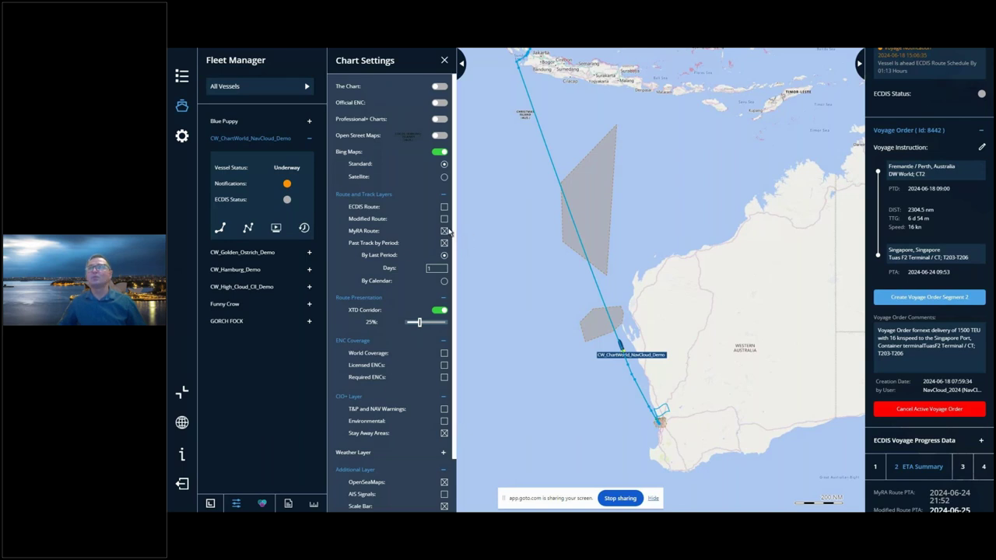
left_click(981, 132)
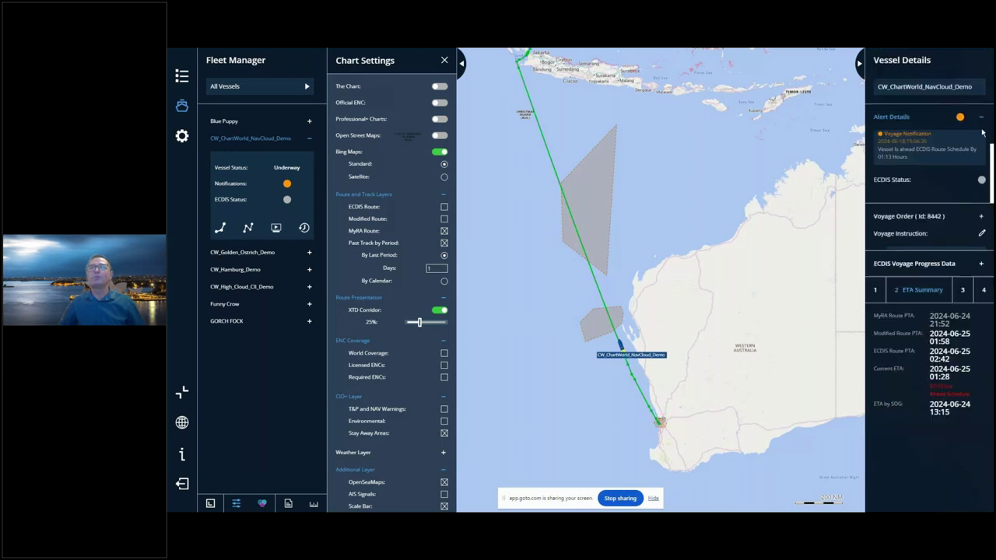
left_click_drag(669, 223, 692, 194)
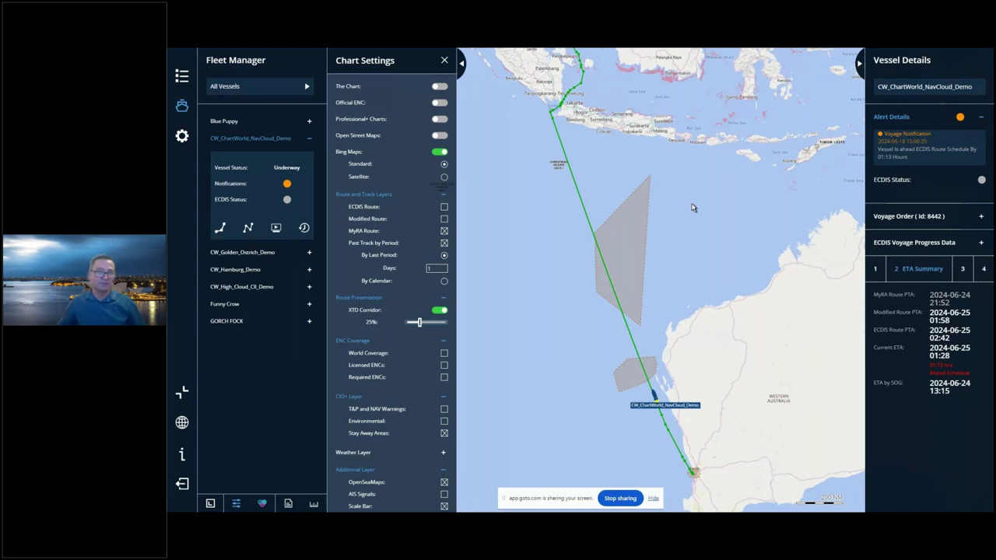
left_click(444, 219)
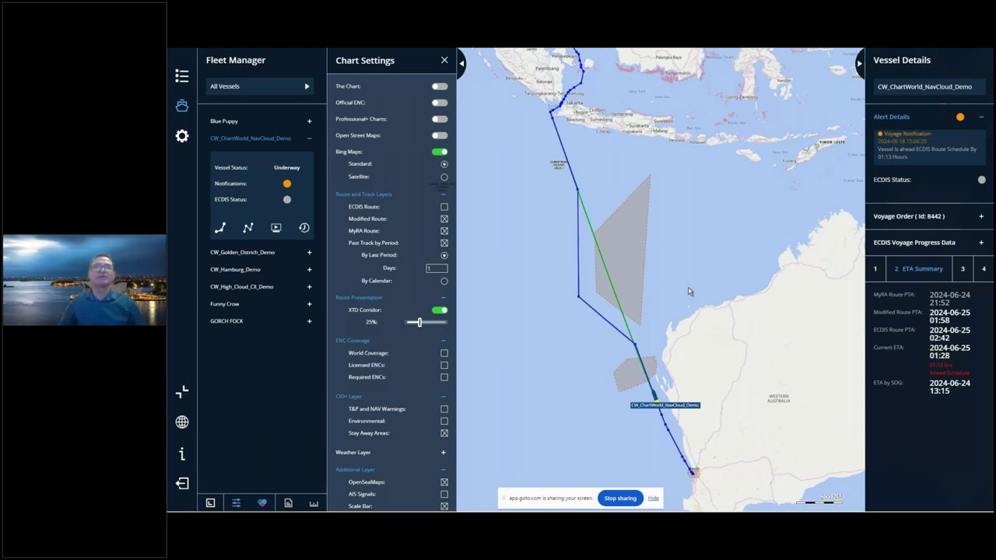
Switch to the onboard ECDIS, examine the monitored route off Western Australia and return to MyFleet
key("alt+Tab")
key("alt+Tab")
key("alt+Tab")
key("alt+Tab")
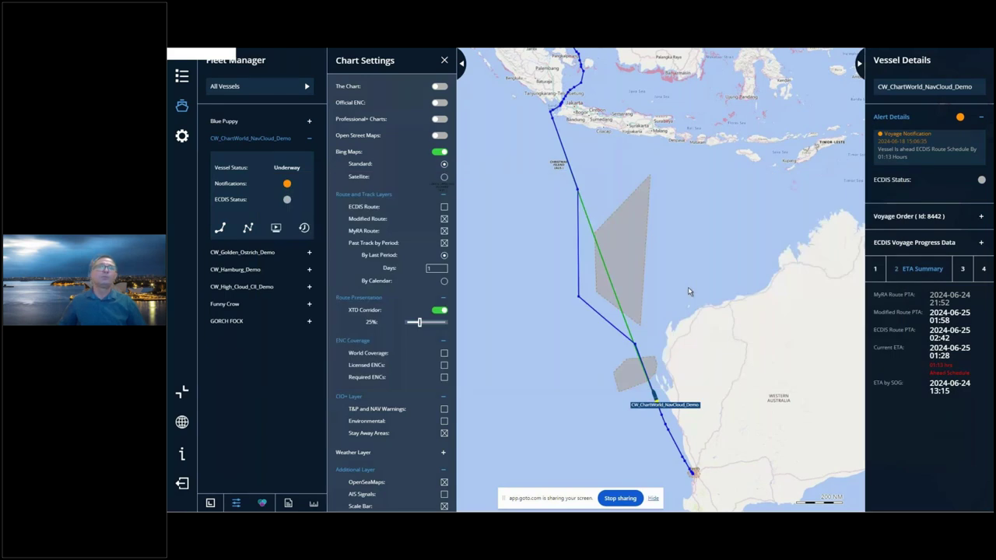
key("alt+Tab")
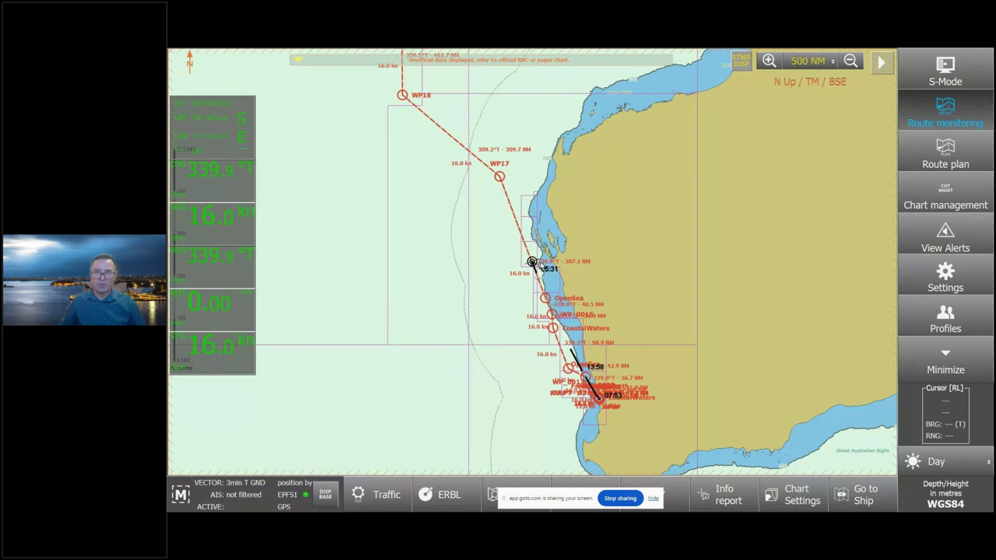
key("alt+Tab")
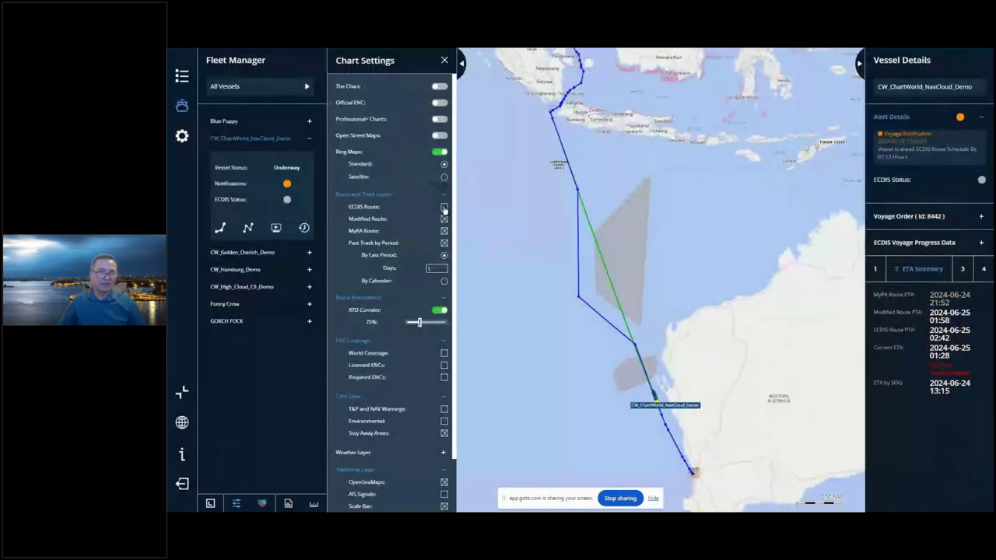
Add the ECDIS Route layer, compare it with the modified route north of Perth and close the chart settings
left_click(444, 208)
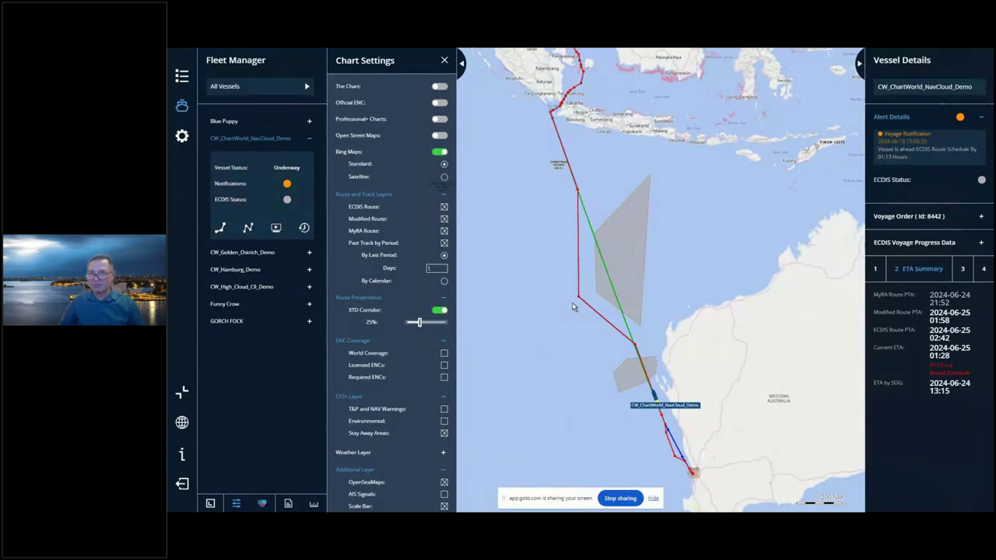
left_click_drag(596, 369, 535, 248)
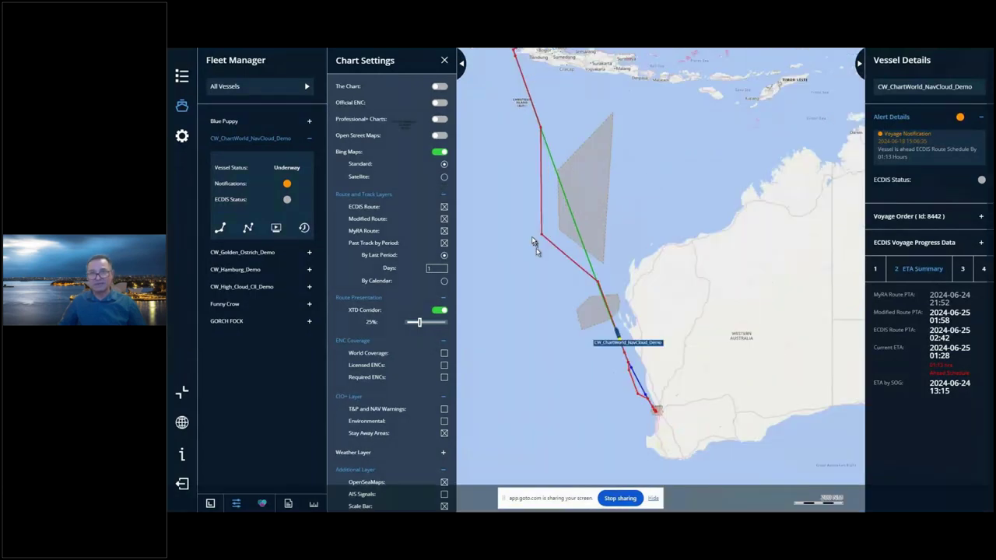
scroll(625, 325, "up", 1)
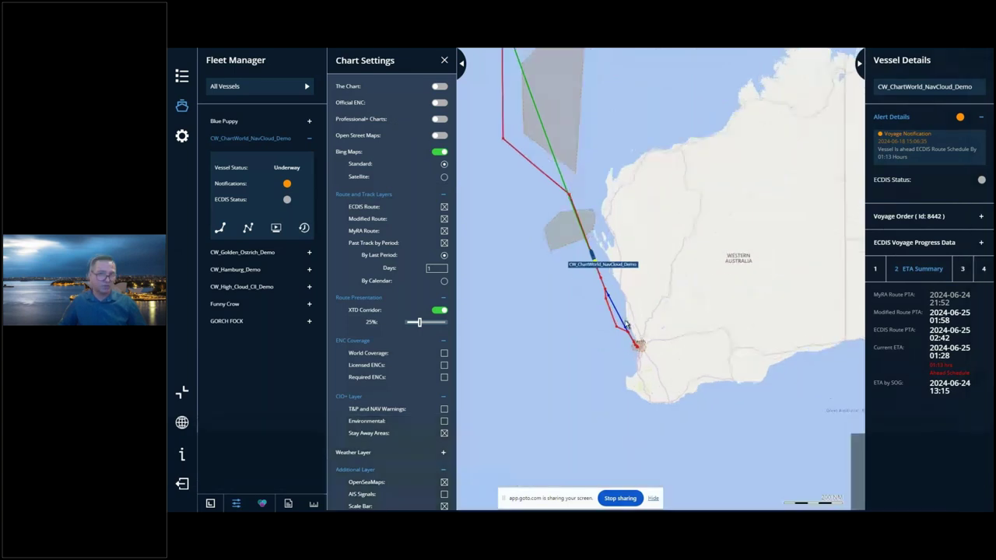
scroll(625, 325, "up", 2)
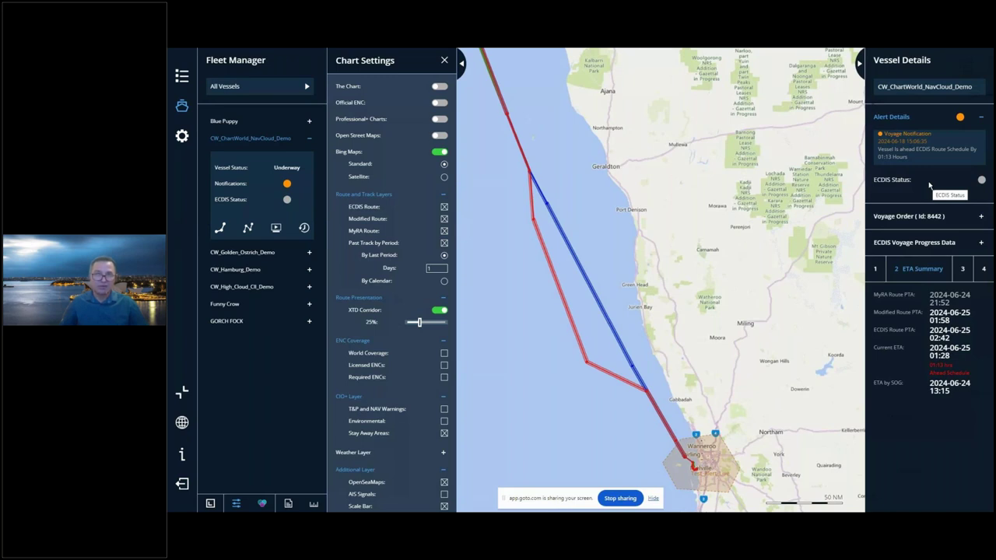
left_click(444, 61)
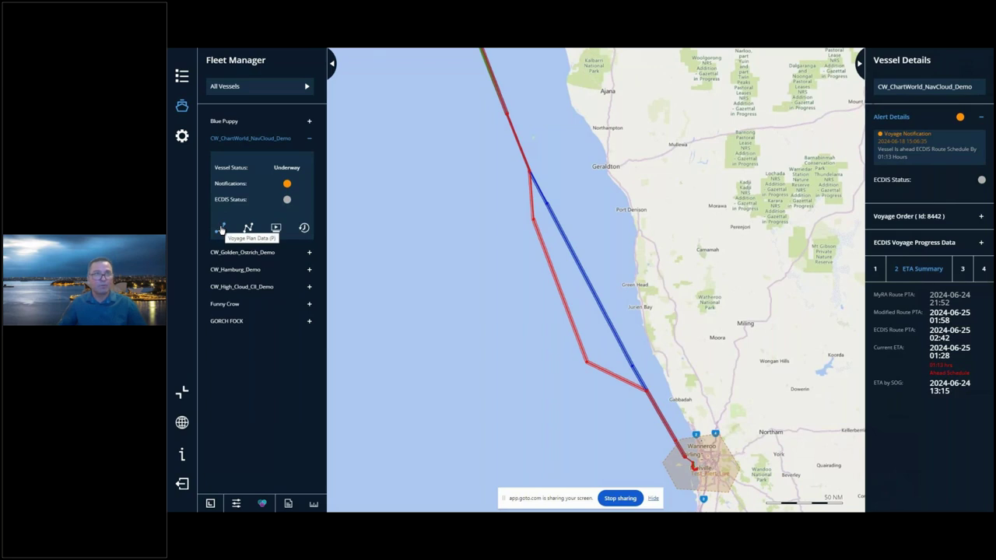
Open the vessel's voyage plan data and review its ECDIS, modified and MyRA waypoint lists and the ENC nautical data report
left_click(221, 227)
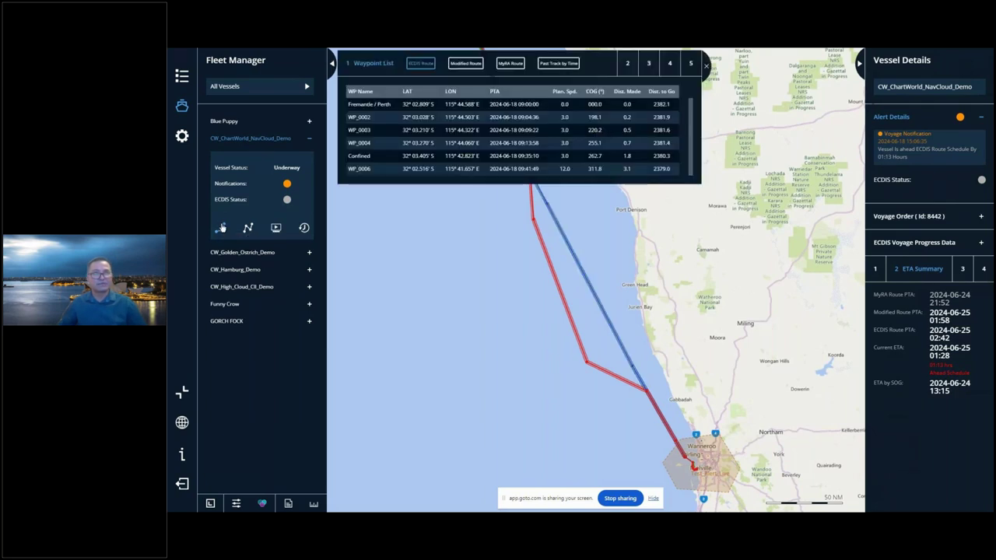
left_click_drag(589, 62, 462, 60)
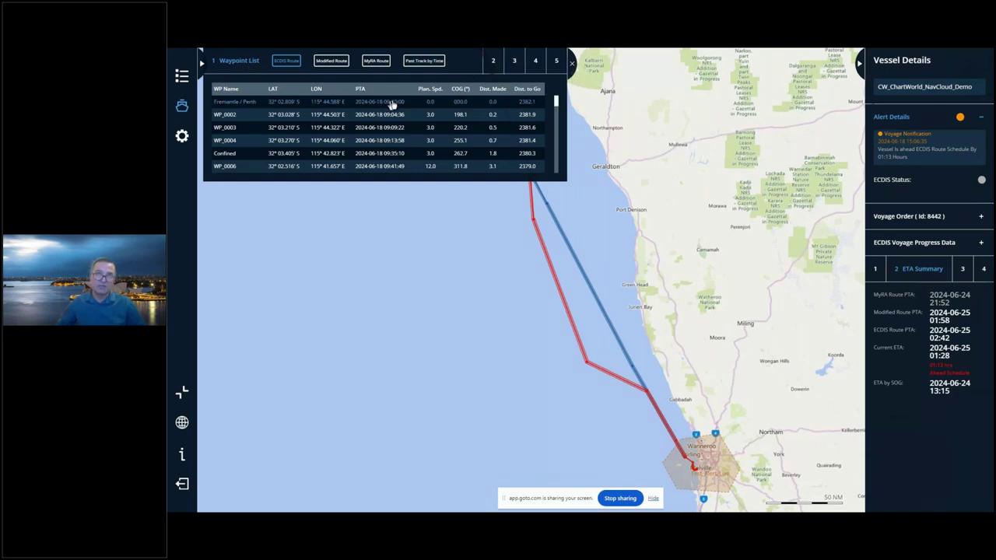
left_click(331, 61)
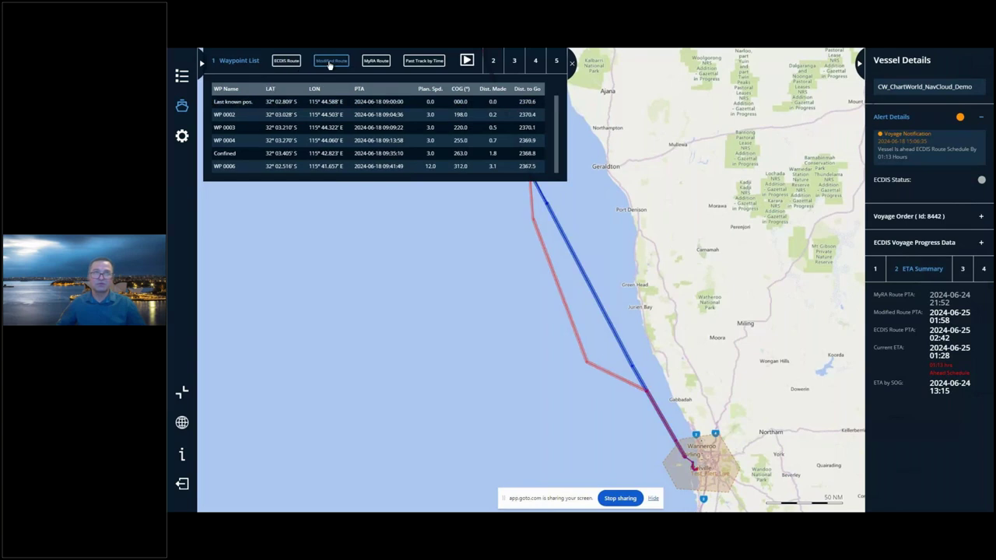
left_click(377, 62)
left_click(491, 60)
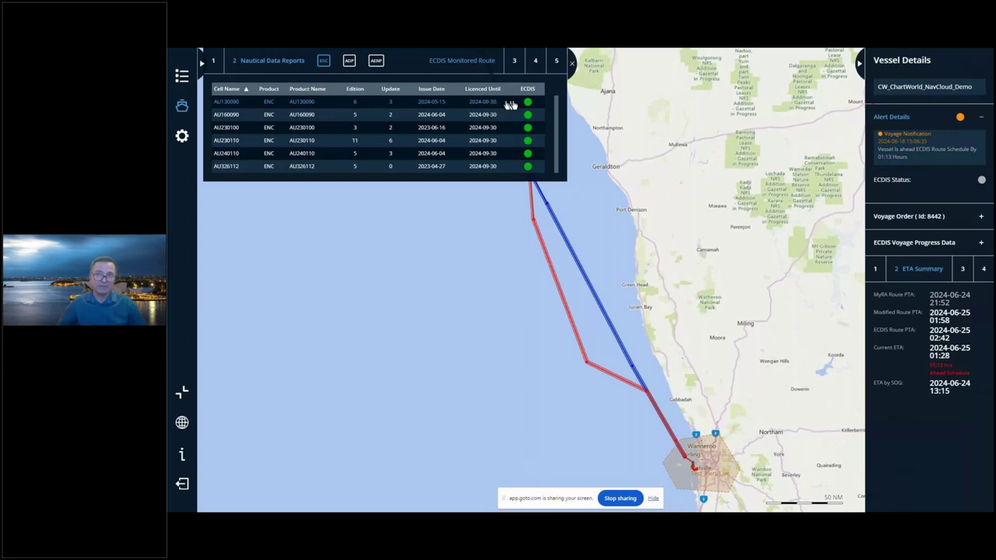
scroll(509, 116, "down", 3)
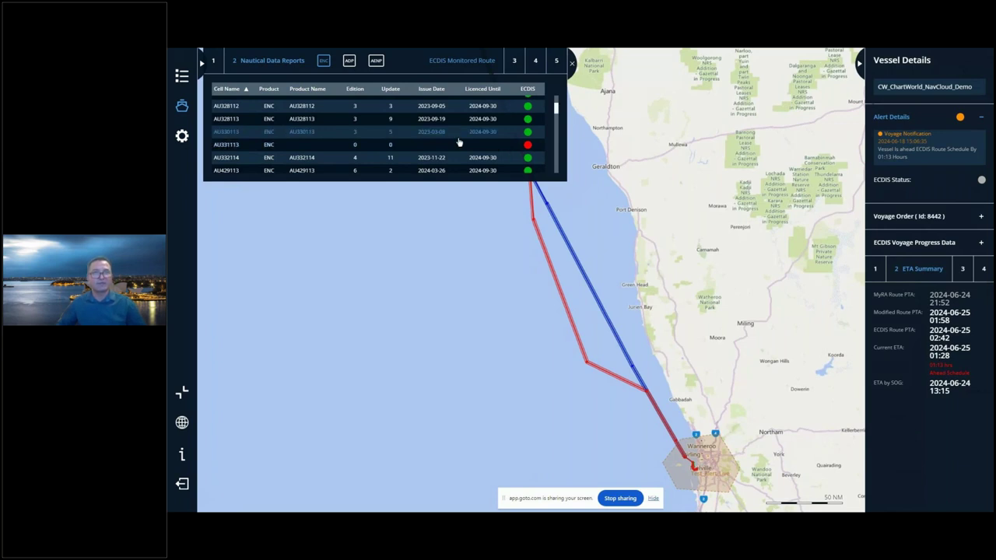
Show the Licensed ENCs and Required ENCs coverage layers on the map
left_click(201, 62)
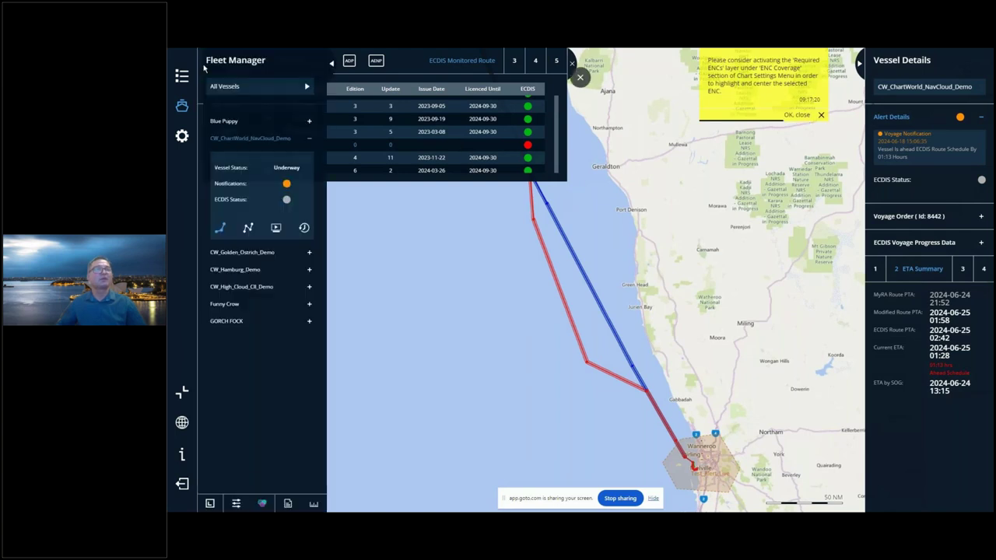
left_click(236, 504)
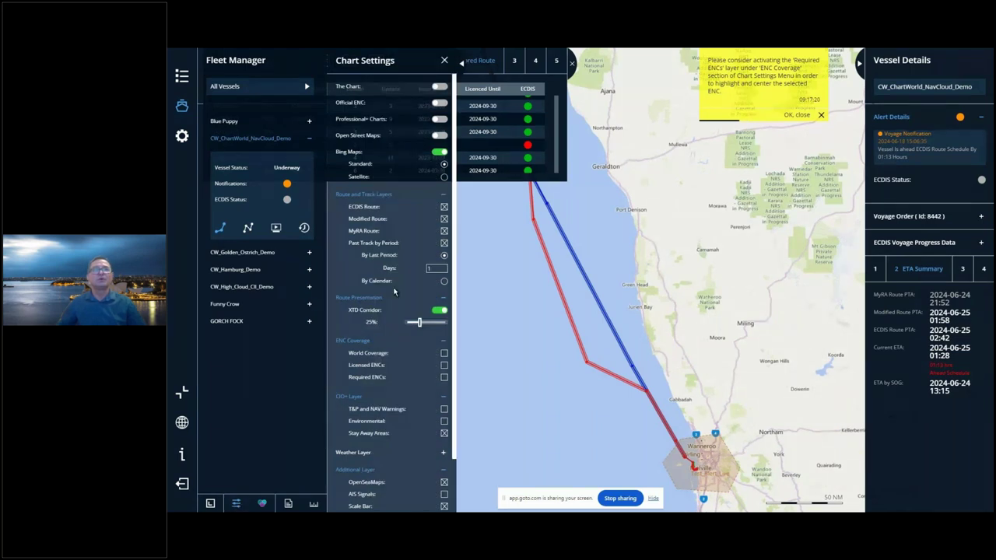
left_click(444, 365)
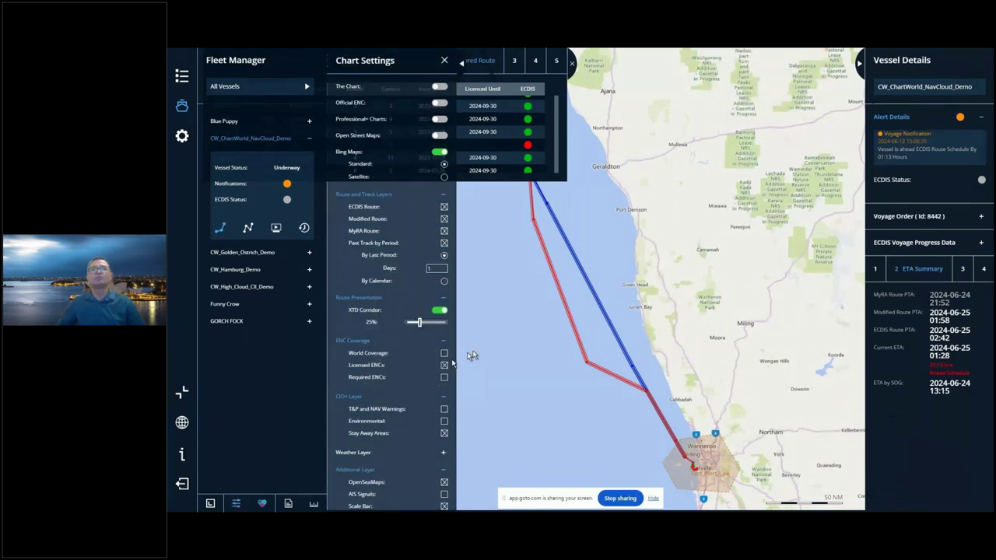
left_click_drag(626, 280, 751, 233)
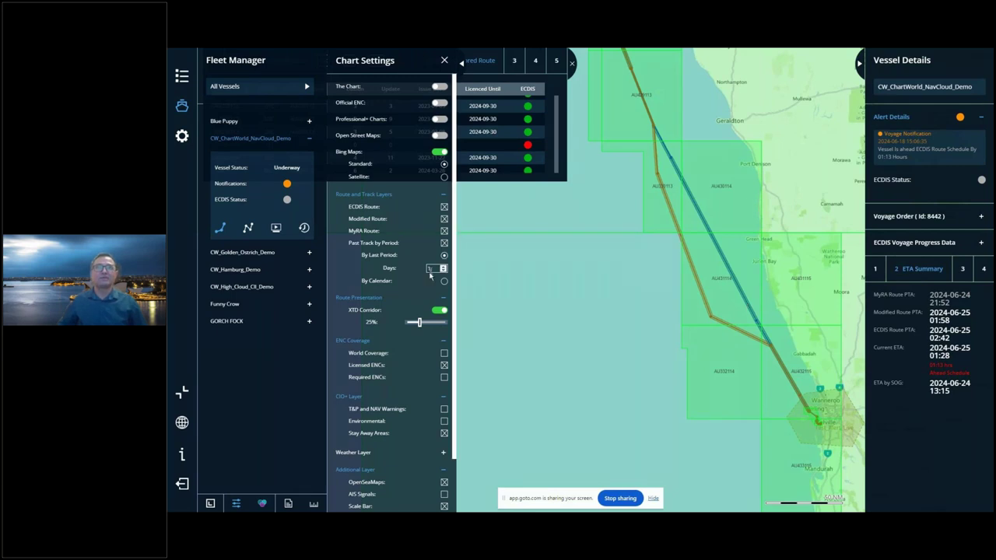
mouse_move(527, 148)
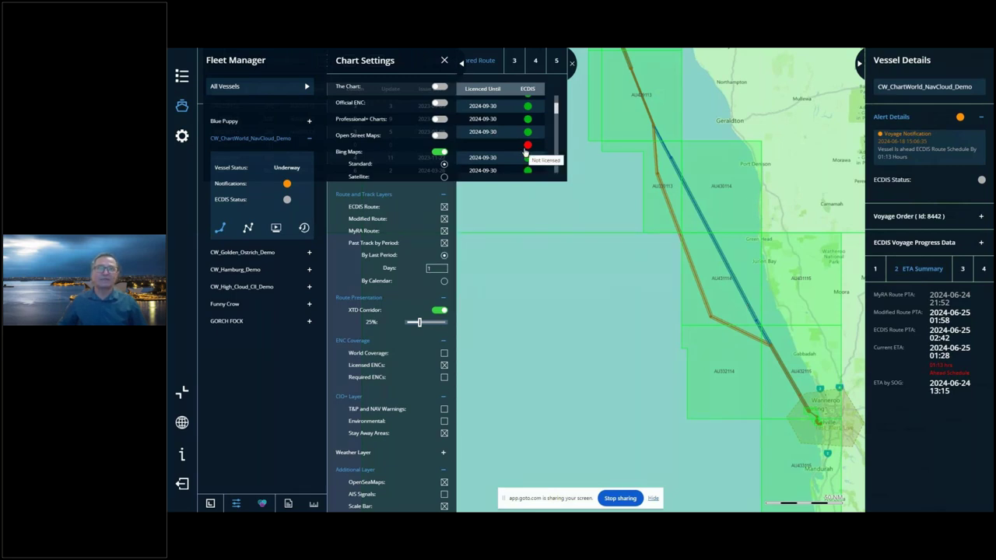
left_click(444, 378)
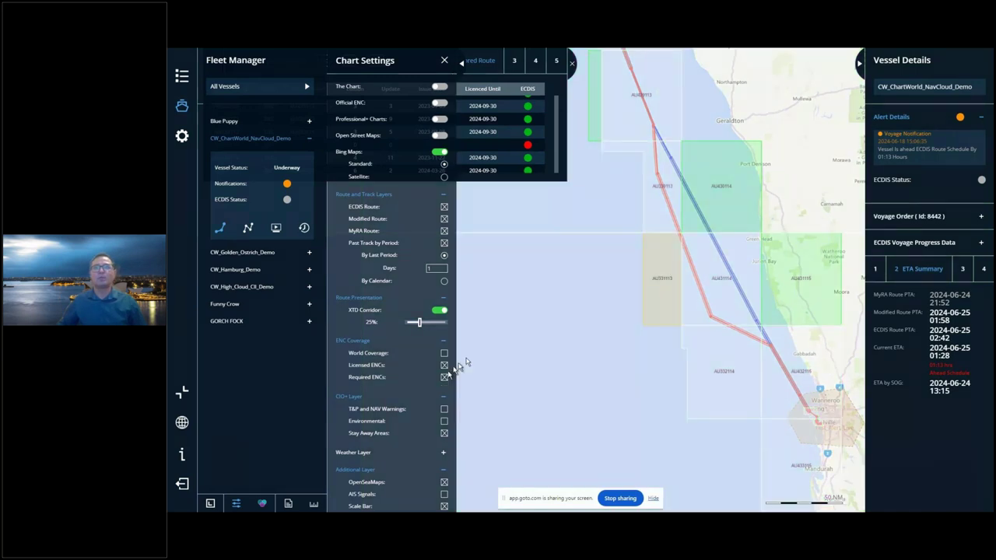
Inspect ENC cell AU331113 beside the ECDIS route, and leave the chart settings for the voyage plan's Download Area
scroll(684, 231, "up", 1)
scroll(685, 231, "up", 3)
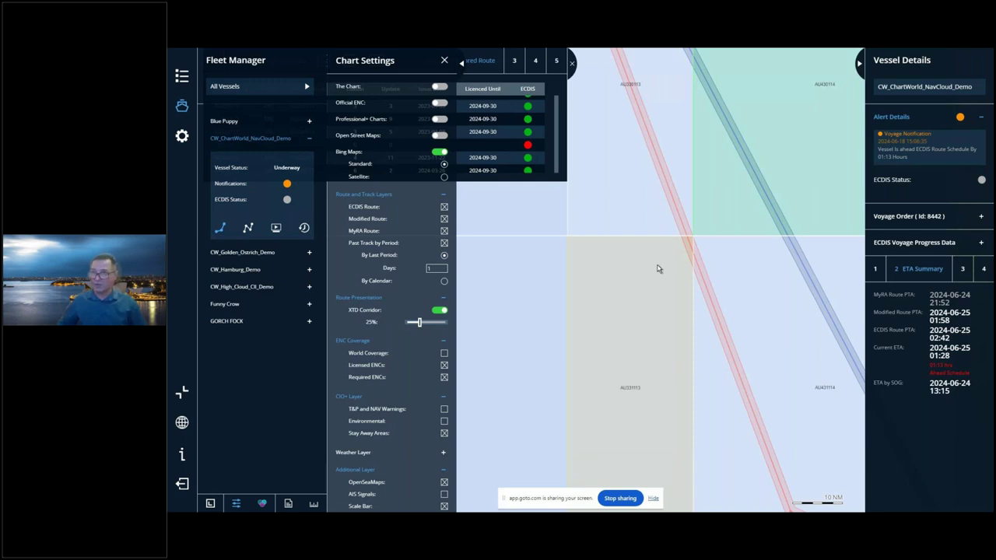
scroll(657, 269, "down", 4)
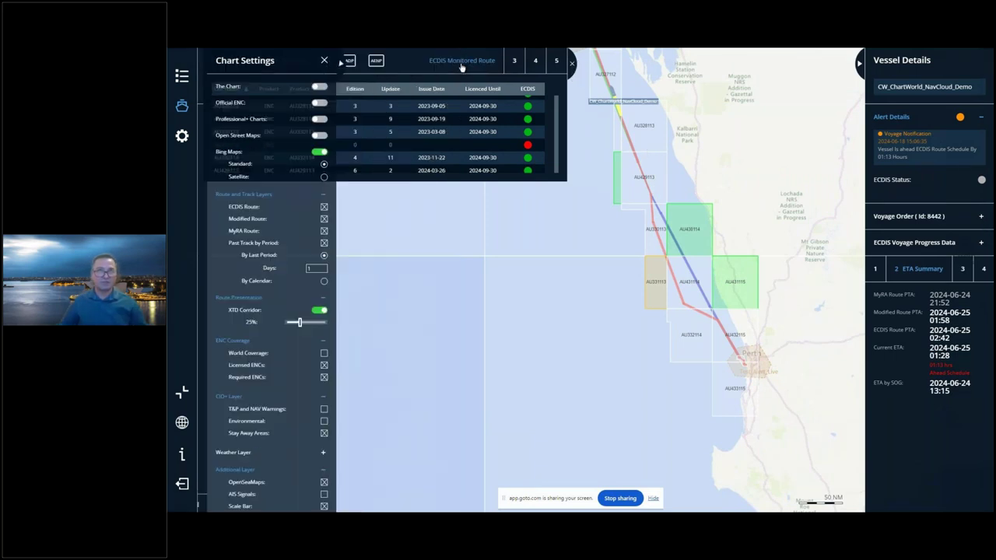
left_click(315, 61)
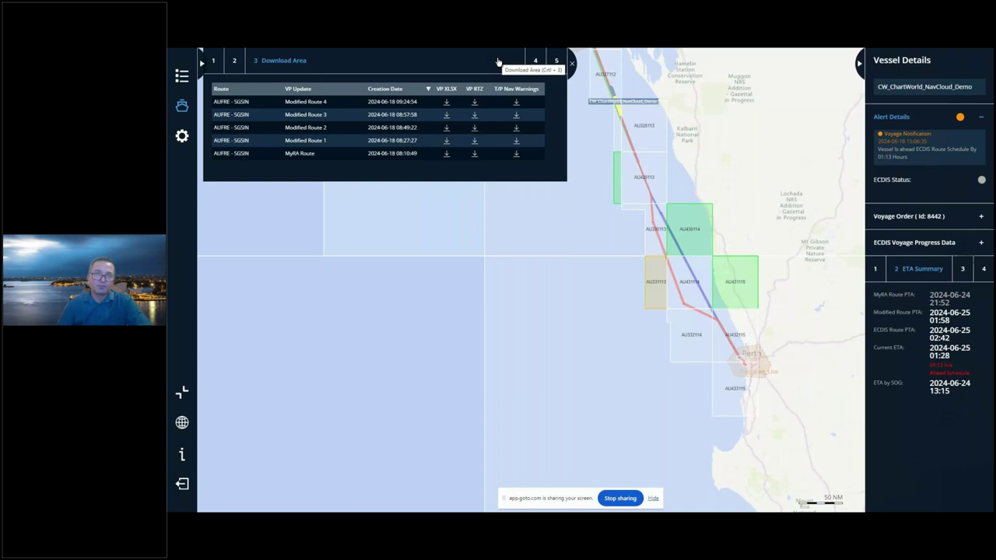
Review the MyRA Log and the voyage data with its Safety Compliance values, and inspect the vessel's position on the map
left_click(535, 60)
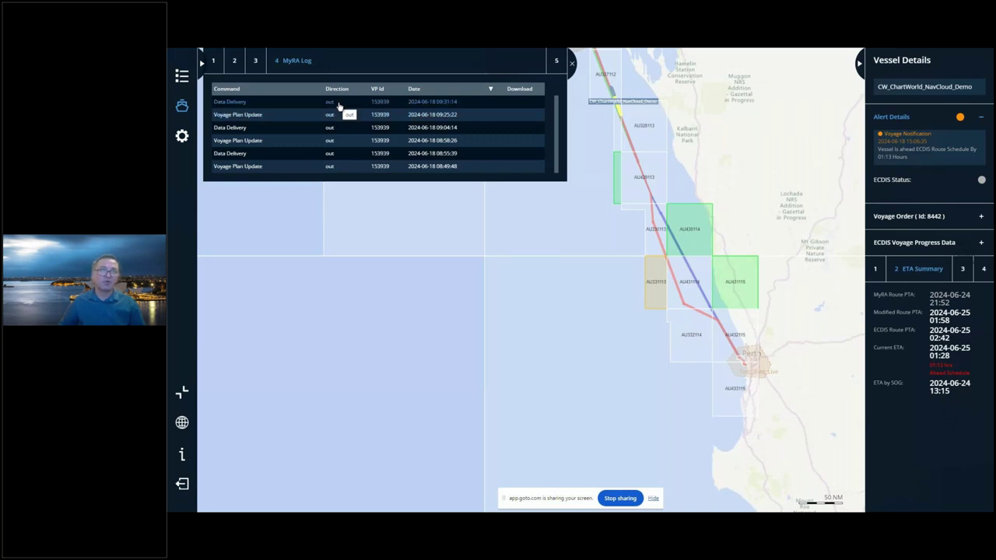
left_click(556, 61)
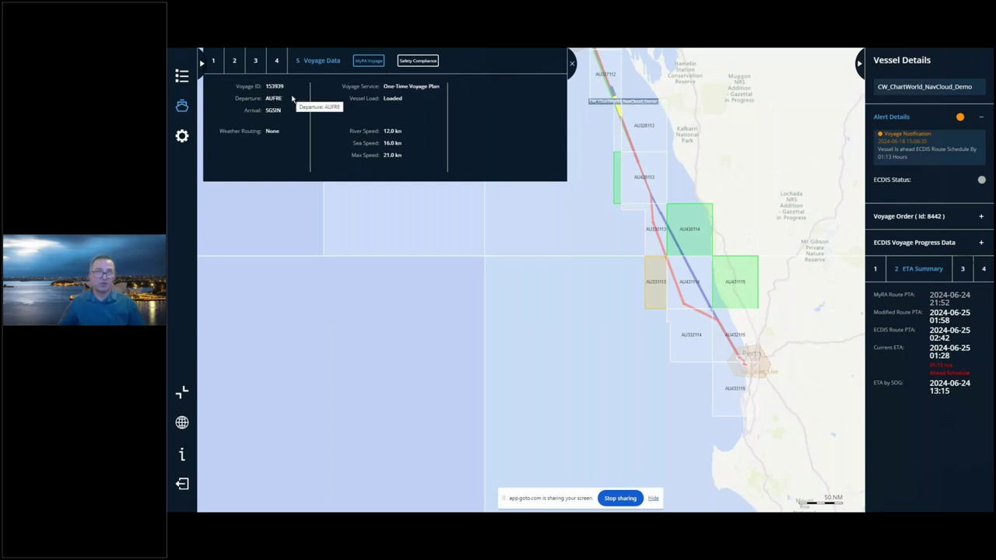
left_click(428, 60)
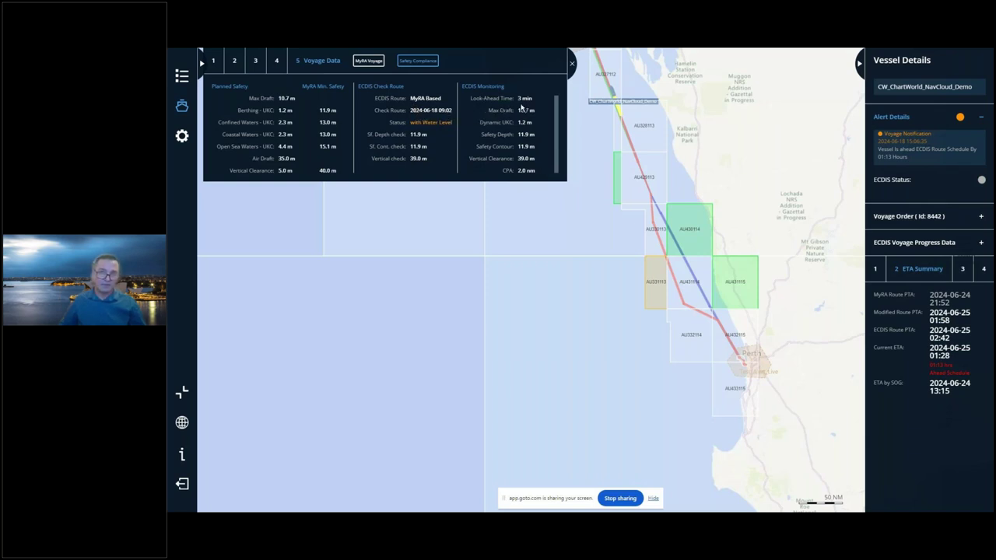
scroll(517, 106, "down", 1)
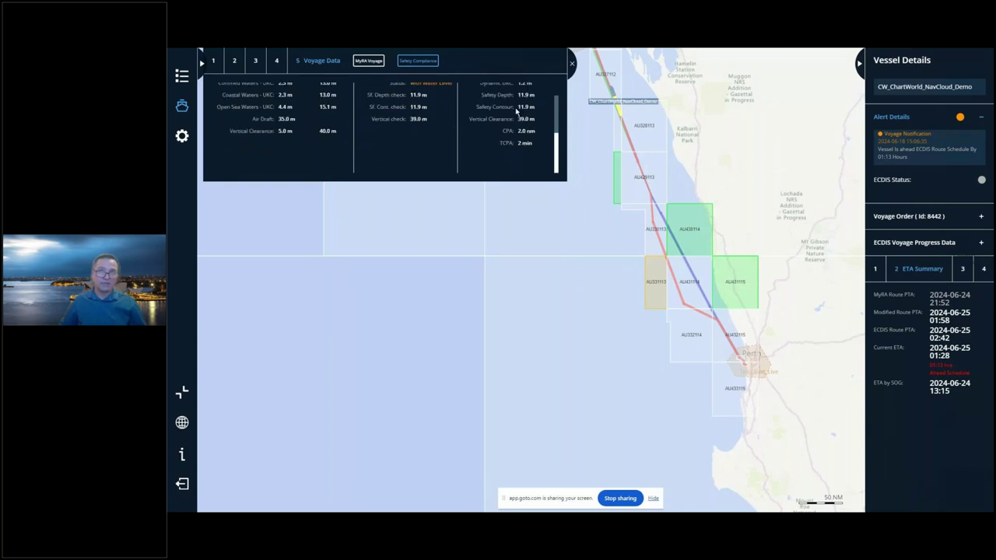
scroll(515, 110, "up", 1)
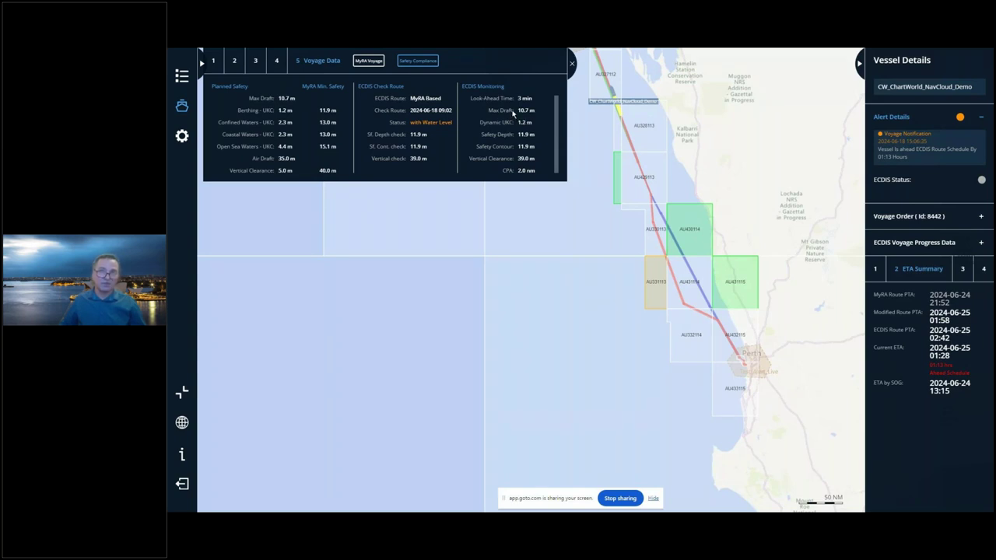
left_click_drag(606, 129, 658, 260)
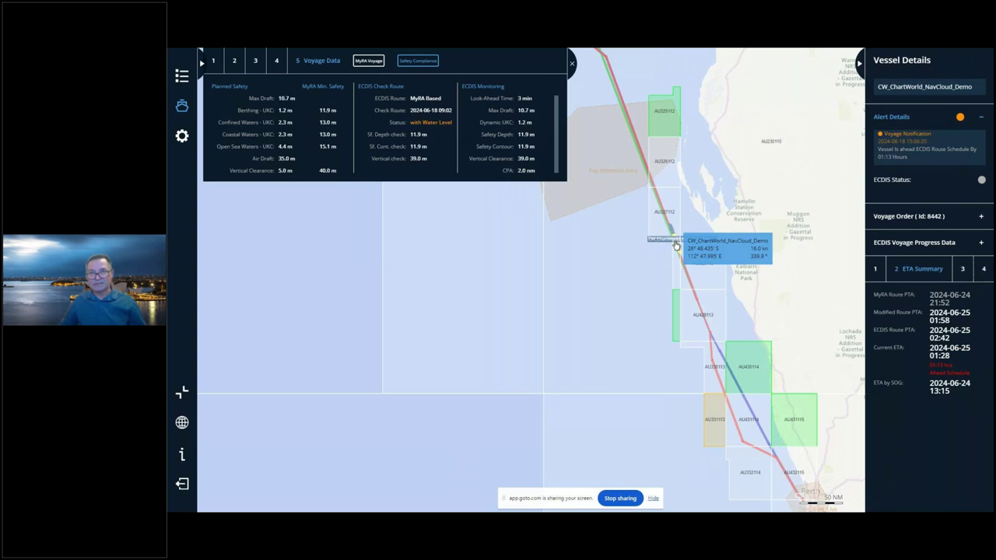
Hide the Licensed ENCs and Required ENCs coverage layers in the chart settings
left_click(201, 64)
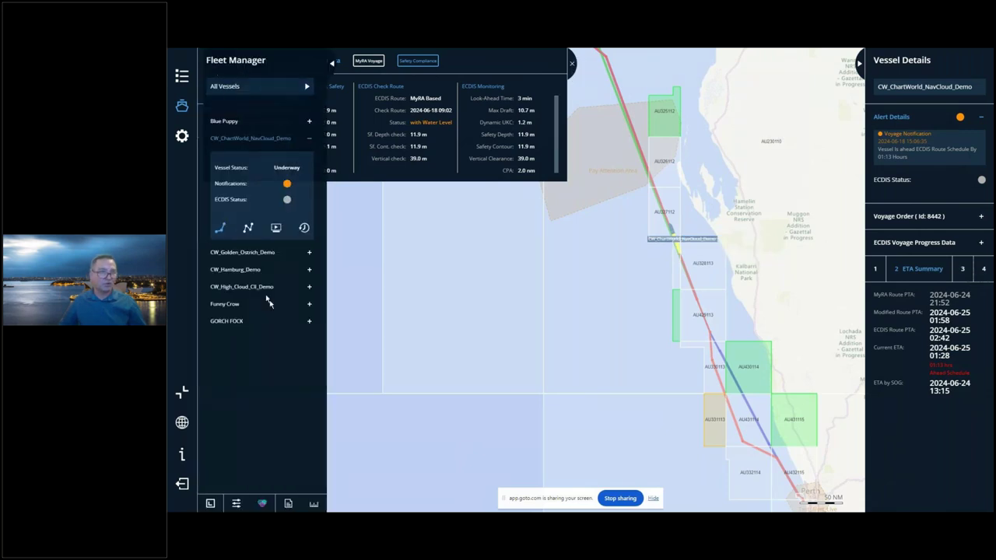
left_click(237, 504)
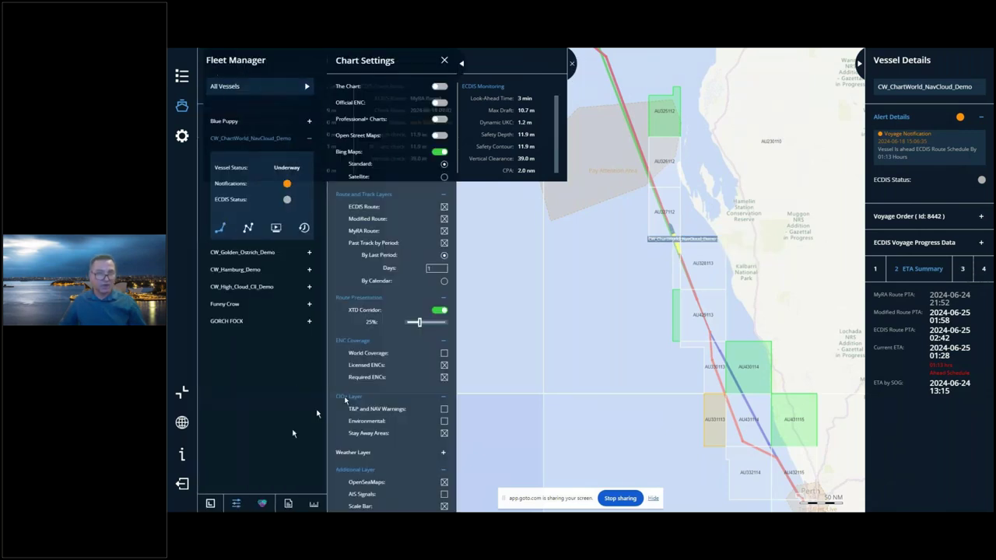
left_click(444, 365)
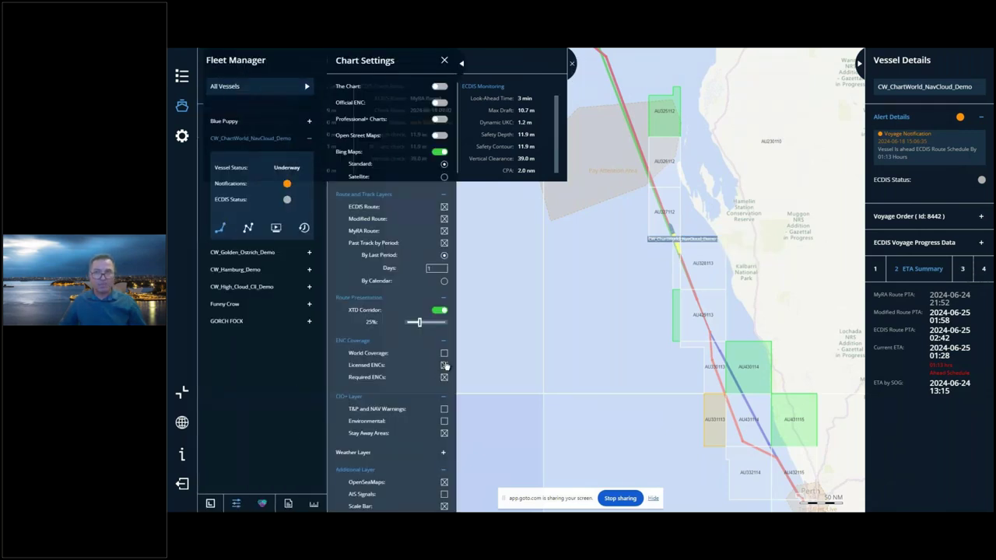
left_click(444, 376)
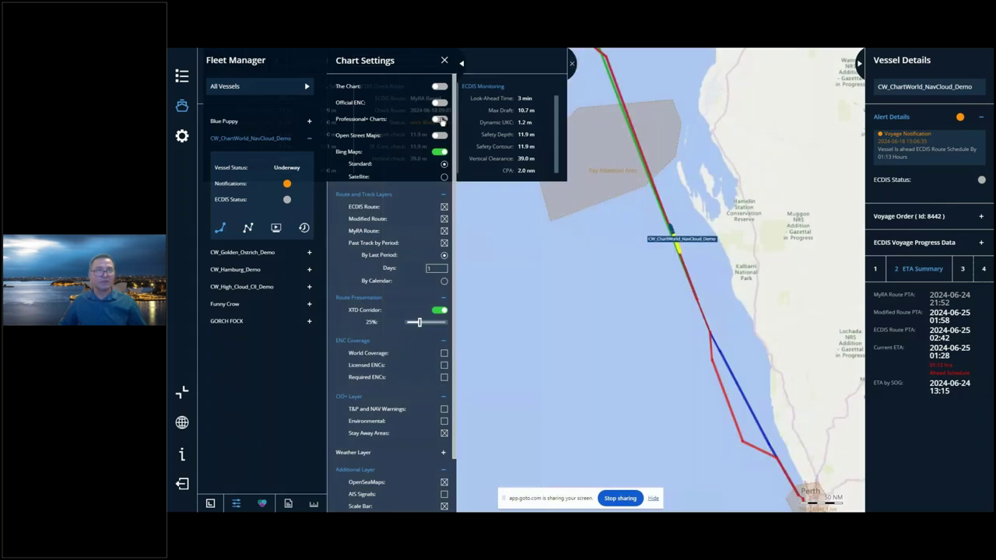
Switch the base map to Professional+ Charts, review the ECDIS Monitoring values beside the vessel's route, and close the voyage data
left_click(440, 119)
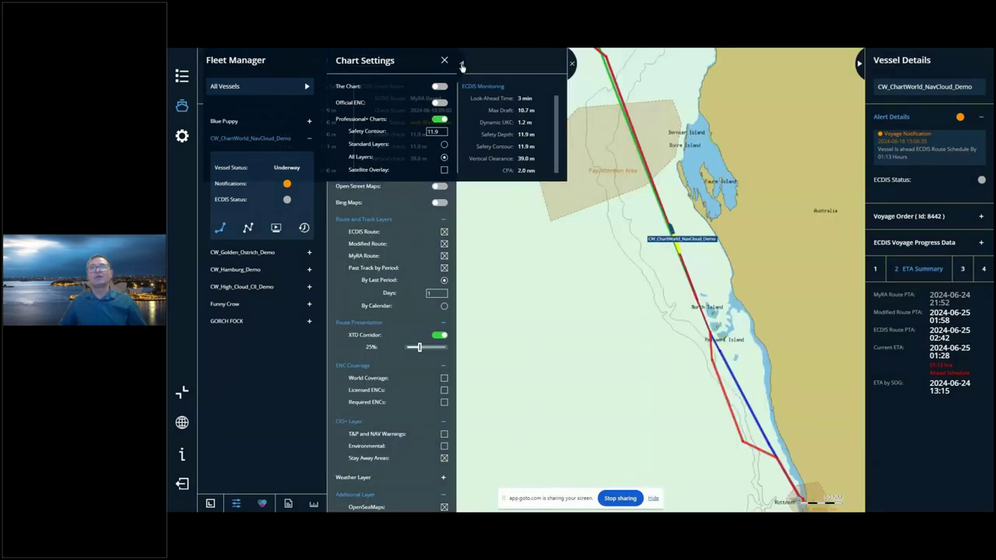
left_click(461, 63)
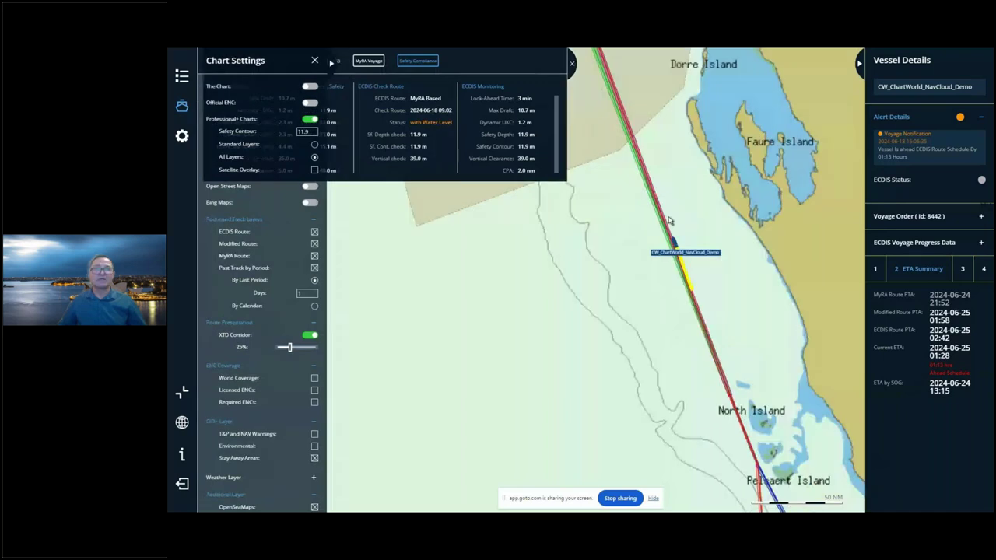
scroll(669, 221, "up", 2)
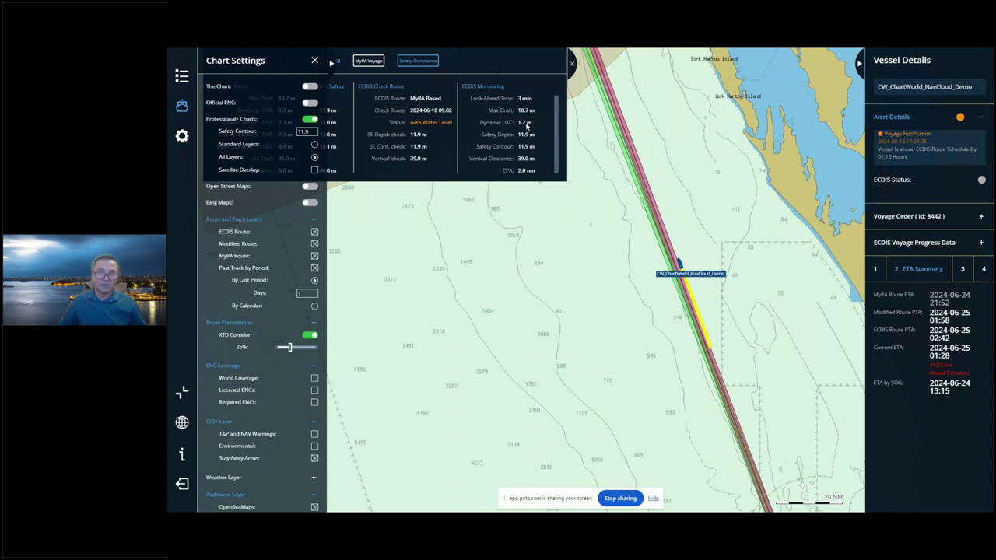
scroll(526, 128, "down", 1)
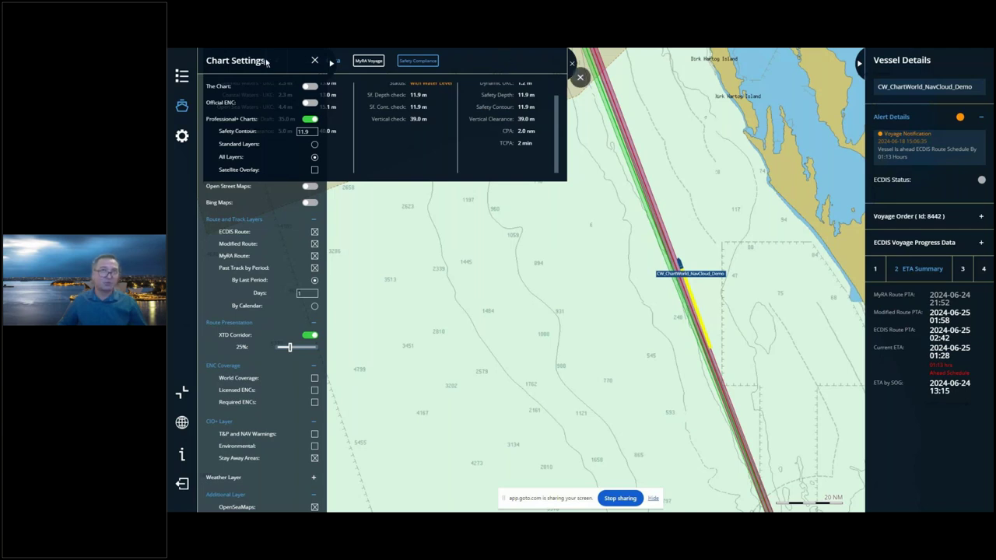
left_click(315, 61)
left_click(571, 62)
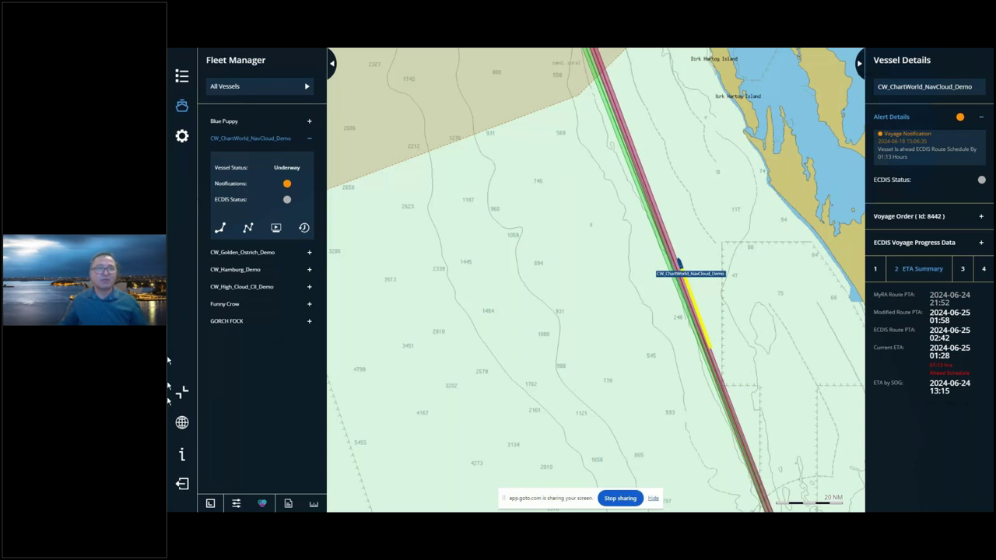
Compare The Chart base map with Professional+ Charts along the vessel's route off Western Australia
left_click(236, 503)
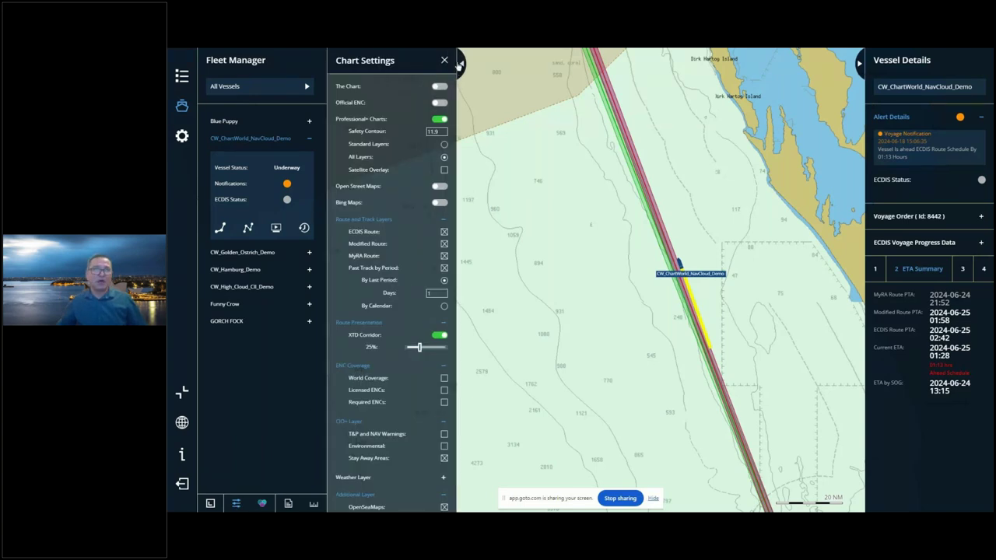
left_click(461, 65)
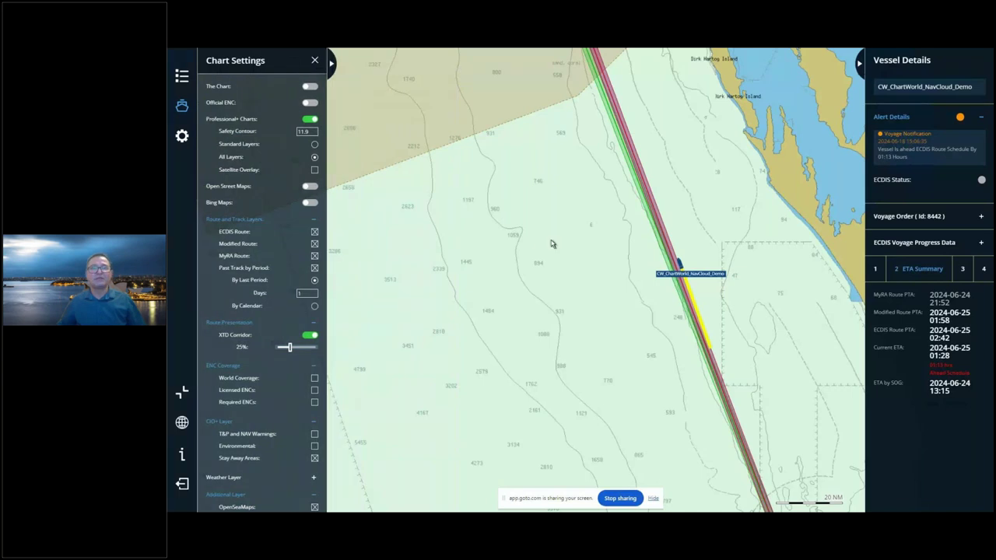
scroll(551, 244, "down", 3)
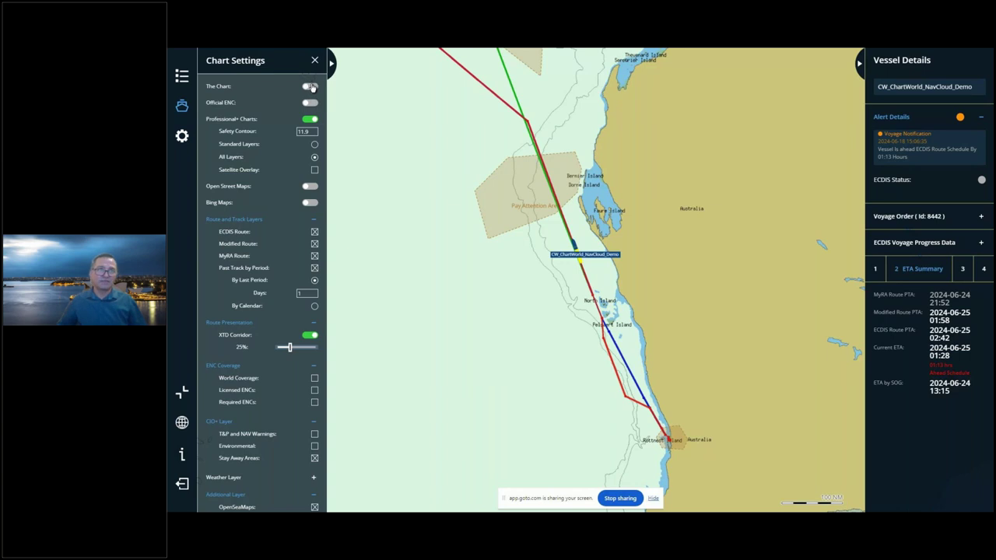
left_click(309, 87)
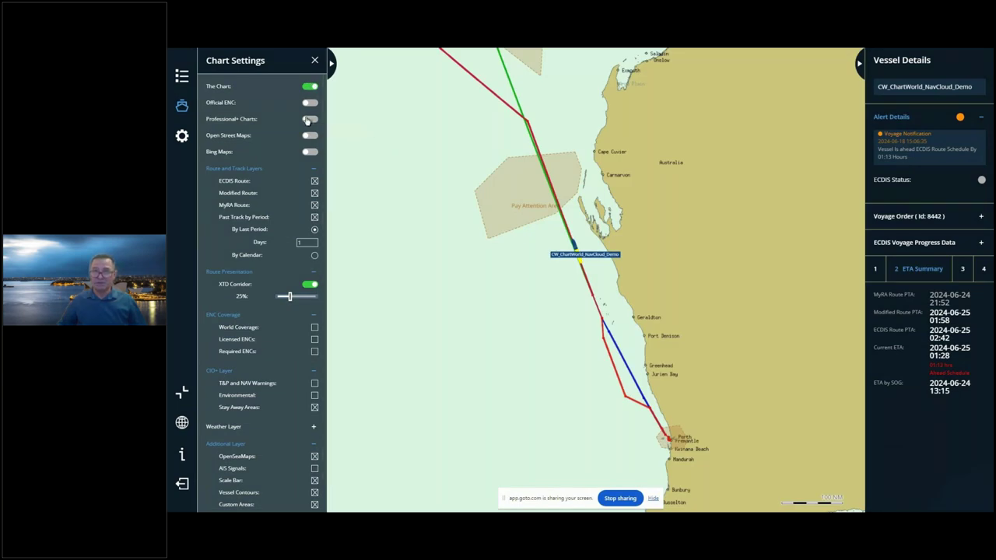
left_click(308, 120)
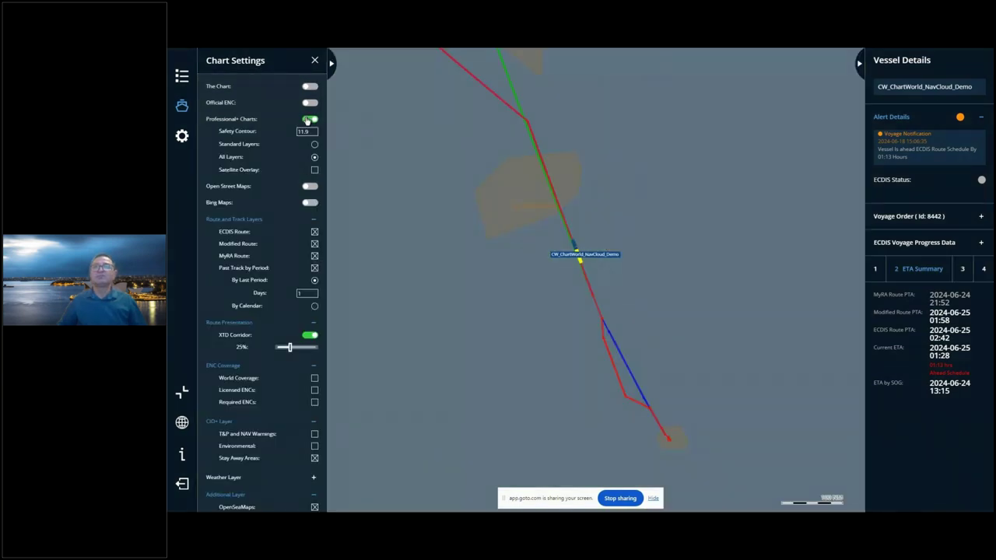
Examine the route corridors against the depth areas and fairways in the port approach east of Rottnest Island
left_click_drag(669, 326, 639, 257)
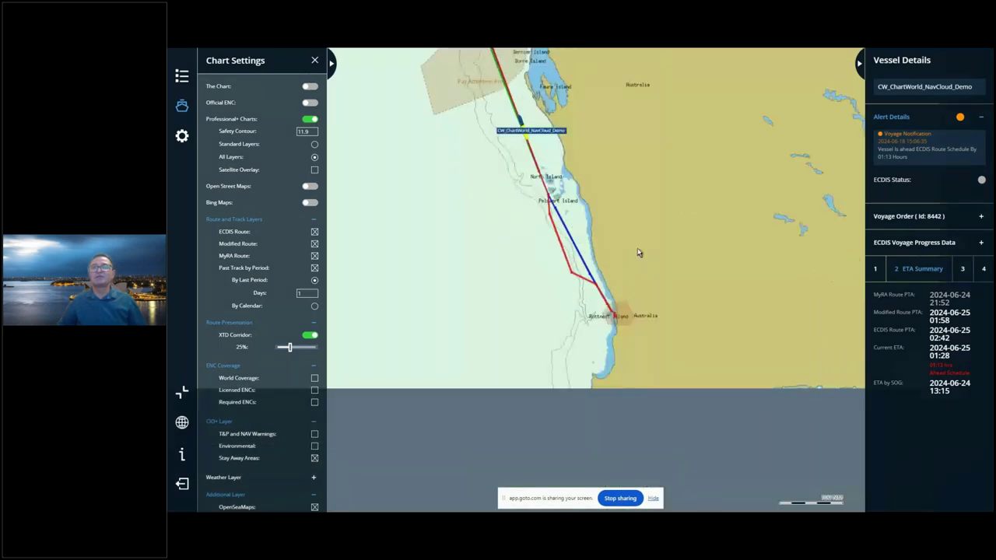
scroll(613, 321, "up", 2)
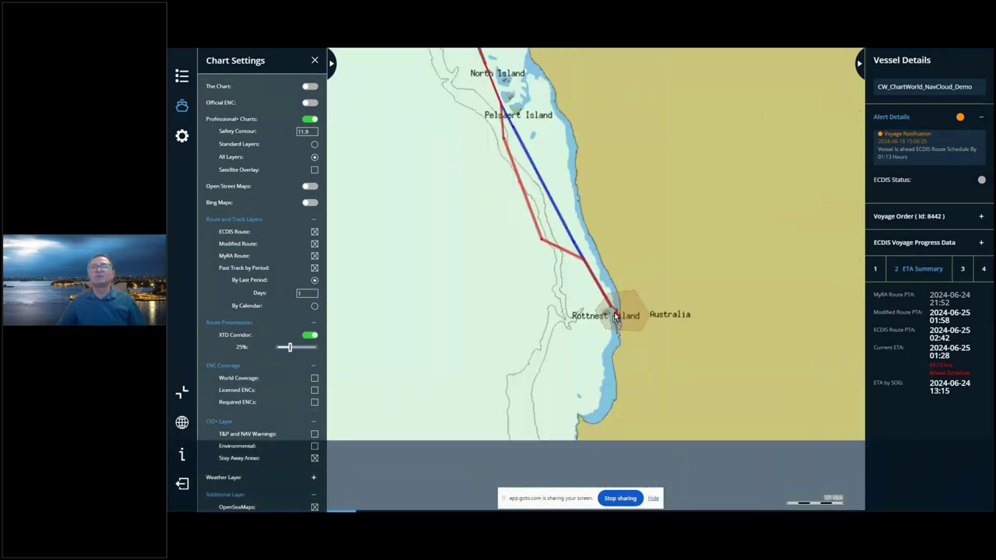
scroll(615, 316, "up", 3)
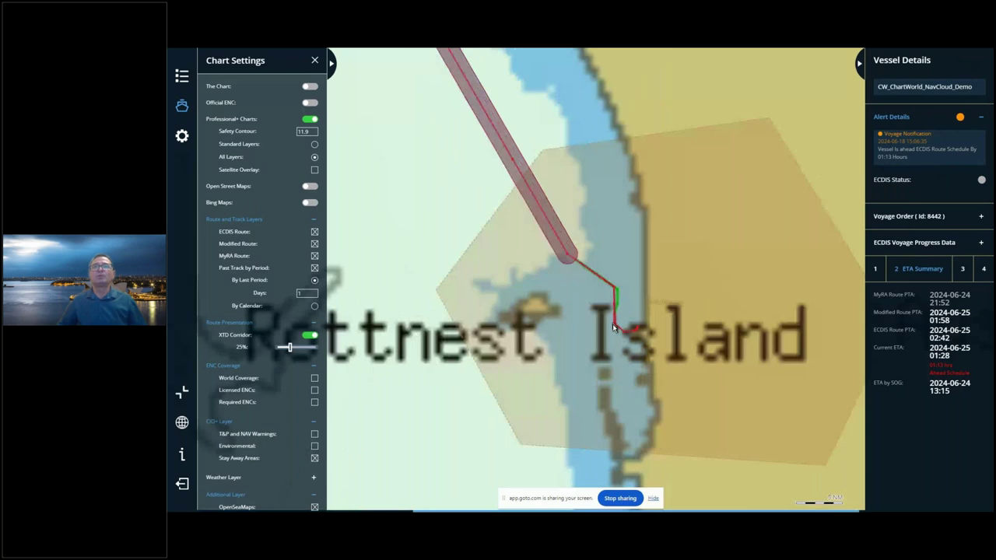
scroll(612, 323, "up", 3)
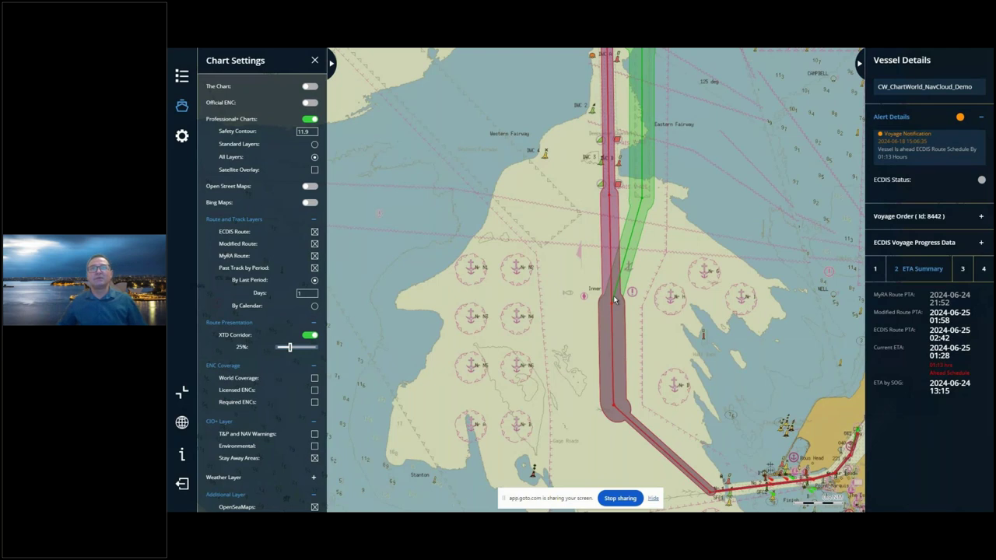
left_click_drag(722, 122, 660, 309)
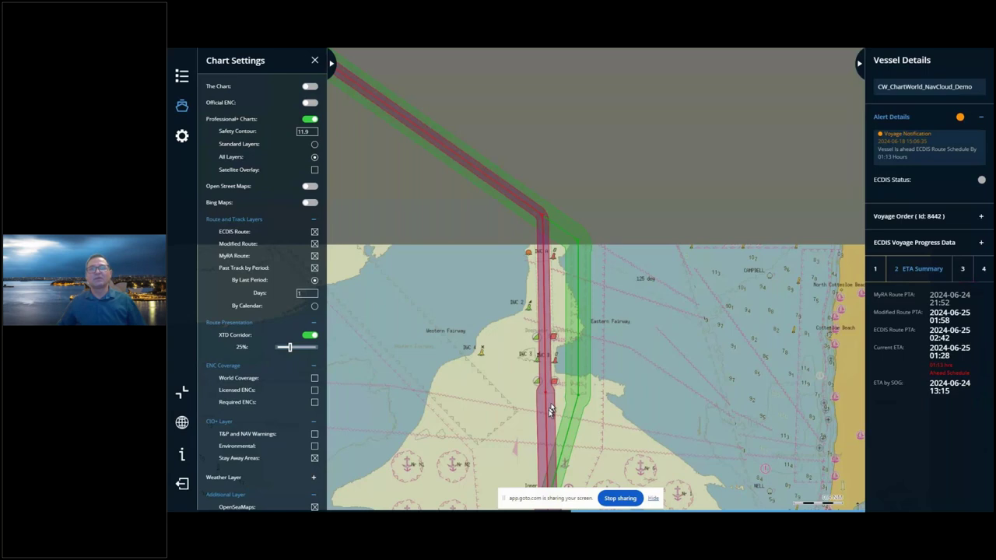
scroll(550, 411, "up", 1)
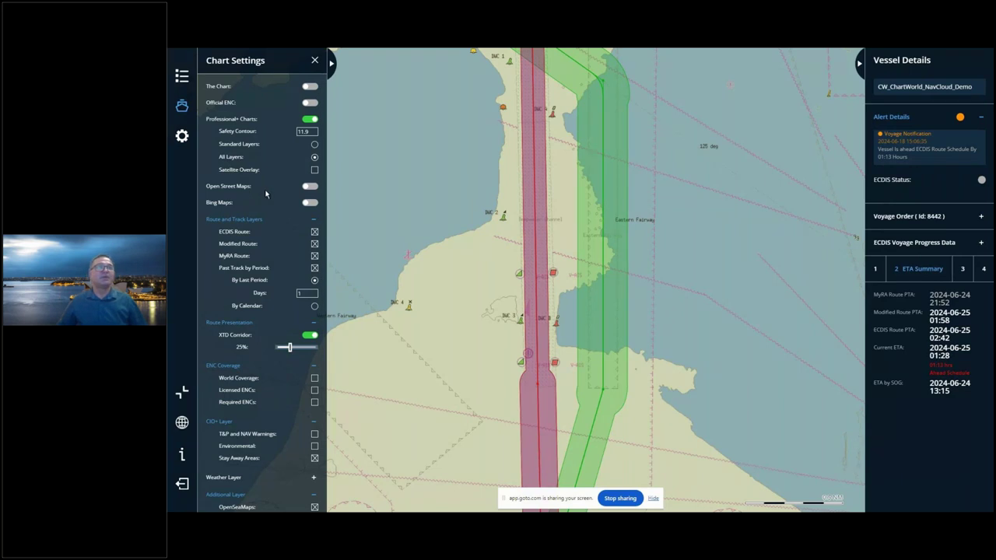
Switch the base map to Bing Maps with Satellite imagery and view the routes approaching Perth
left_click(309, 203)
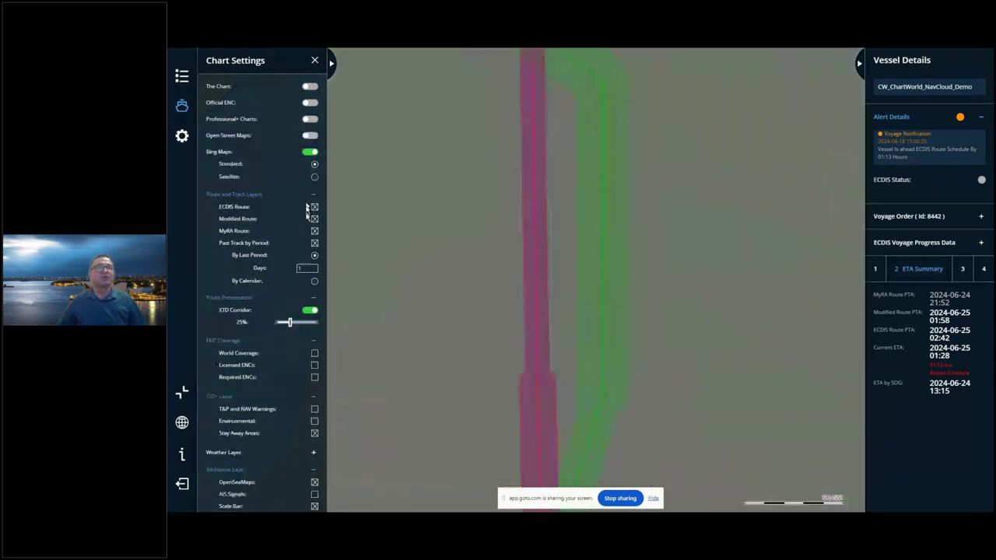
left_click(314, 177)
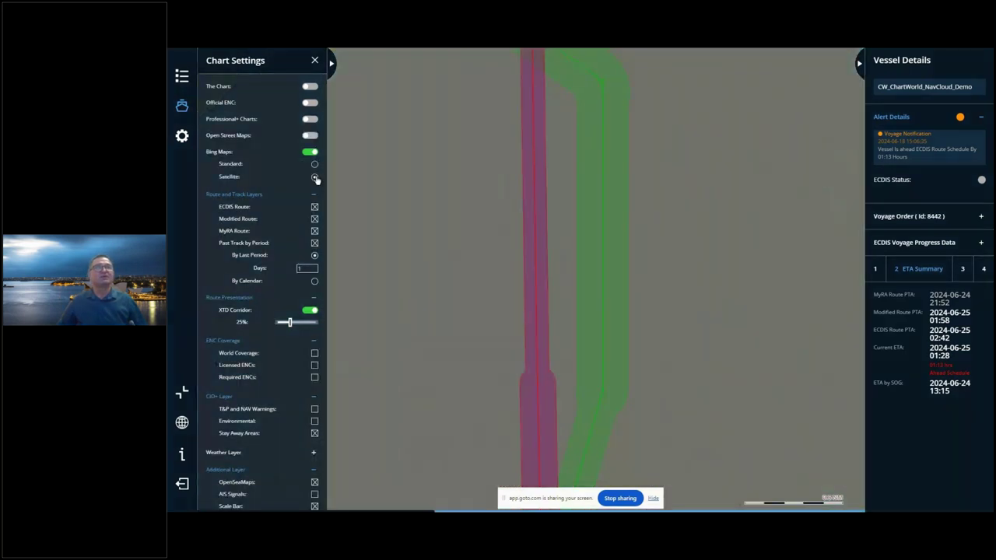
scroll(737, 312, "down", 2)
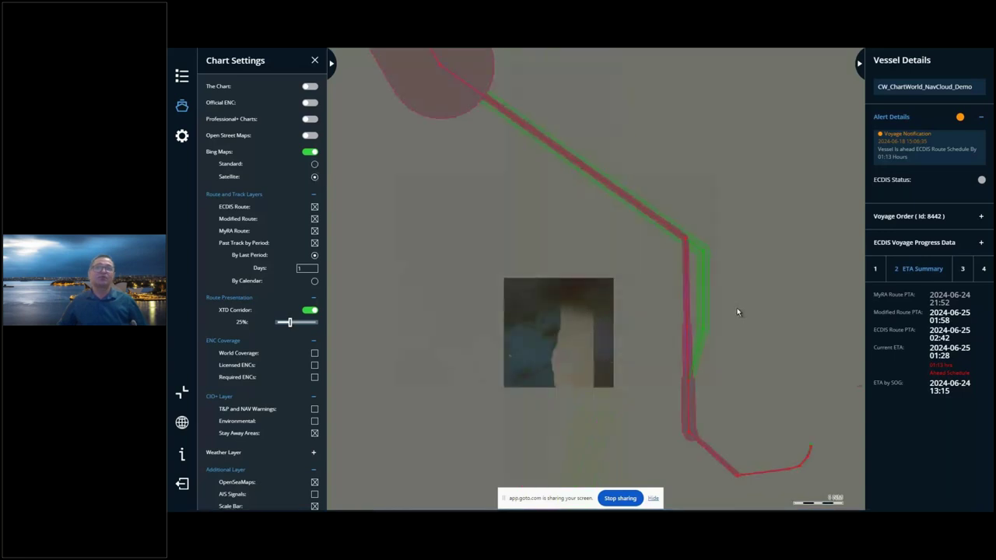
scroll(571, 312, "down", 3)
scroll(571, 312, "up", 1)
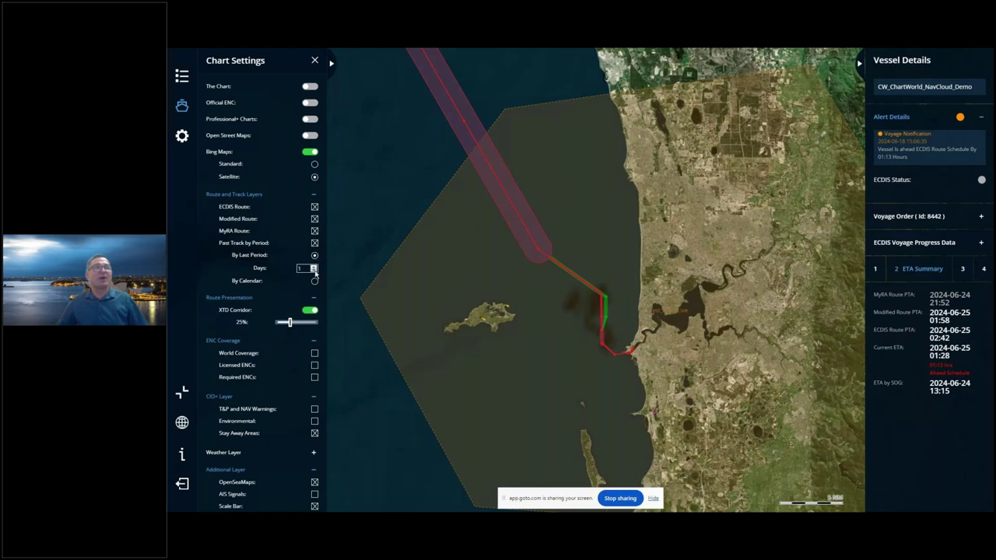
Set the past track's last period to 3 days and display the vessel's track along the coast
left_click(315, 266)
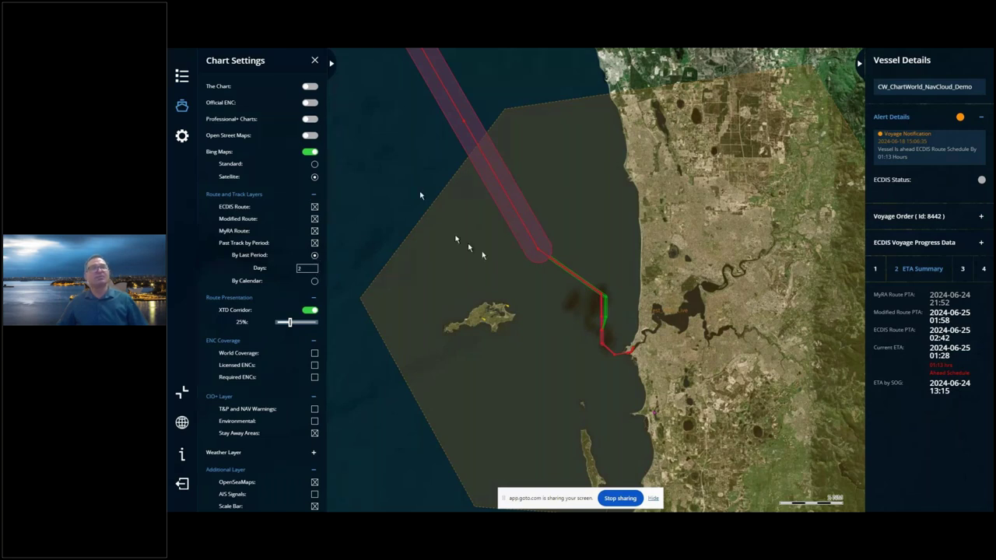
left_click_drag(481, 254, 660, 339)
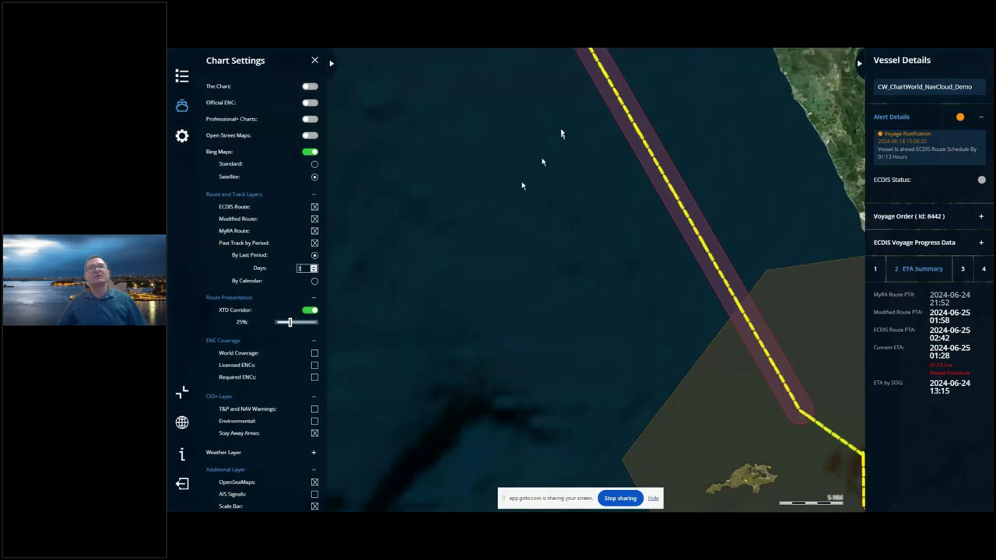
left_click_drag(513, 178, 487, 371)
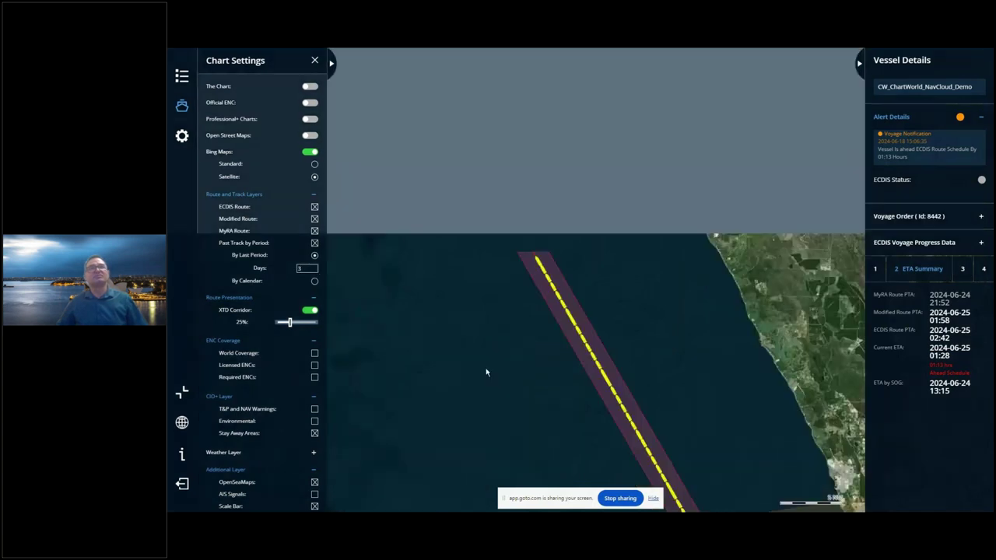
Inspect the time and position of individual past track points along the route corridor northwest of Perth
mouse_move(532, 249)
scroll(532, 249, "up", 3)
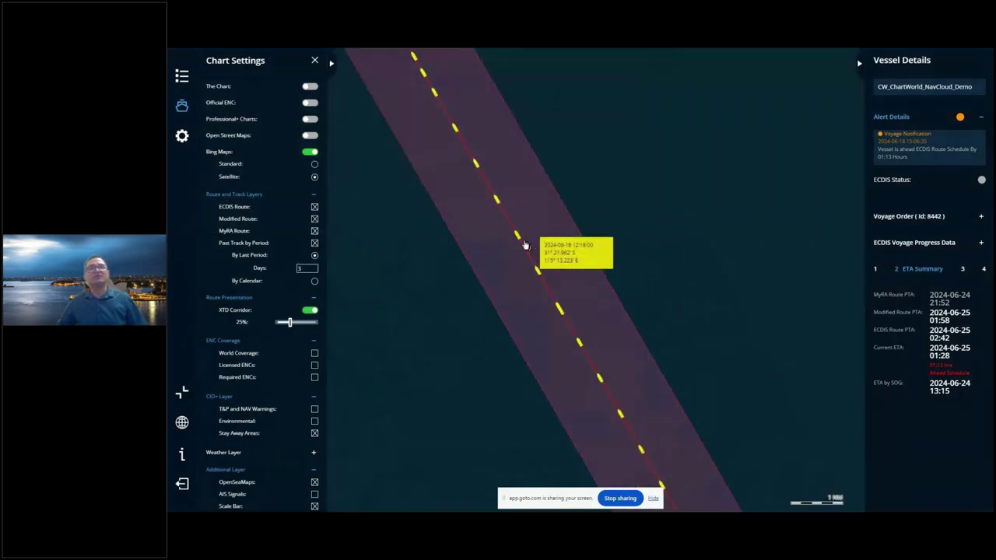
mouse_move(538, 275)
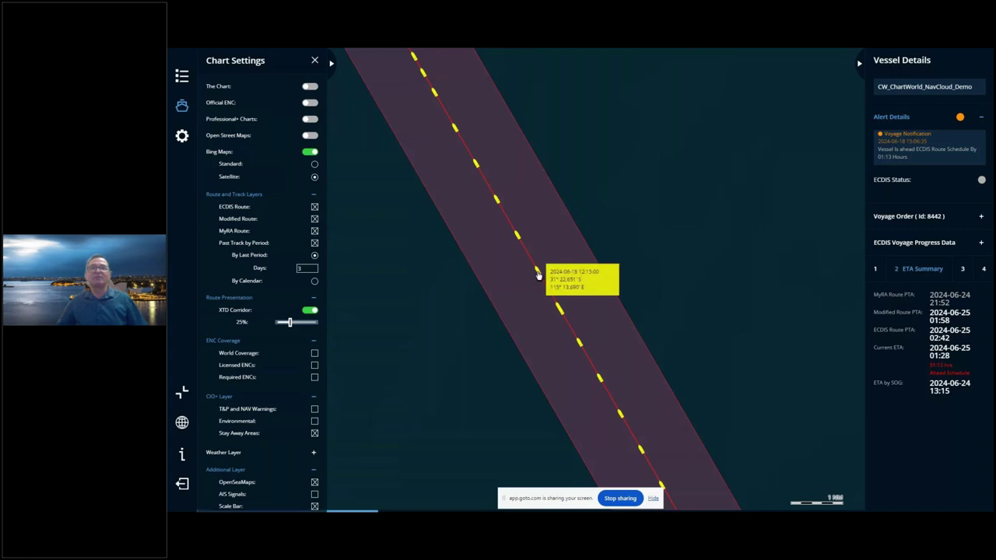
scroll(574, 273, "down", 2)
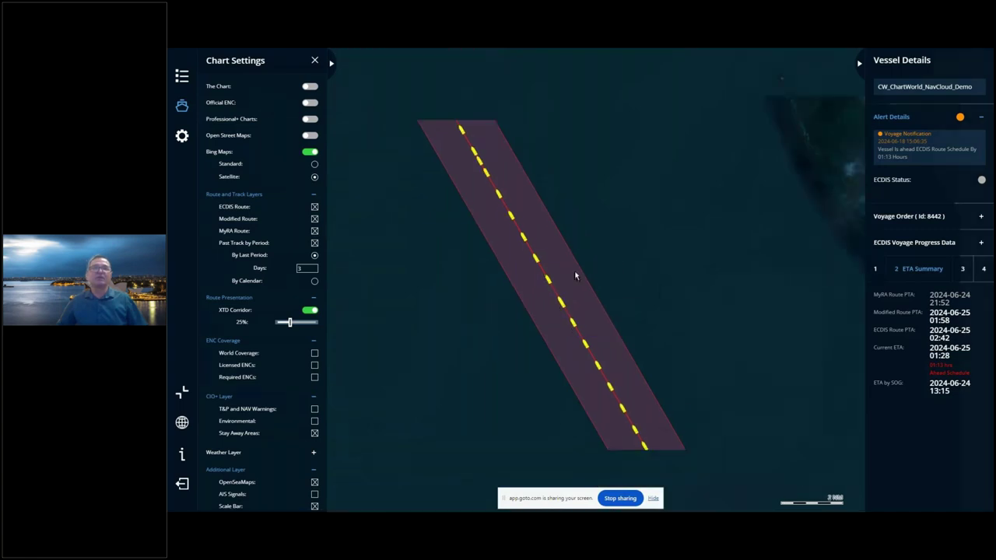
scroll(612, 219, "down", 1)
scroll(618, 200, "down", 1)
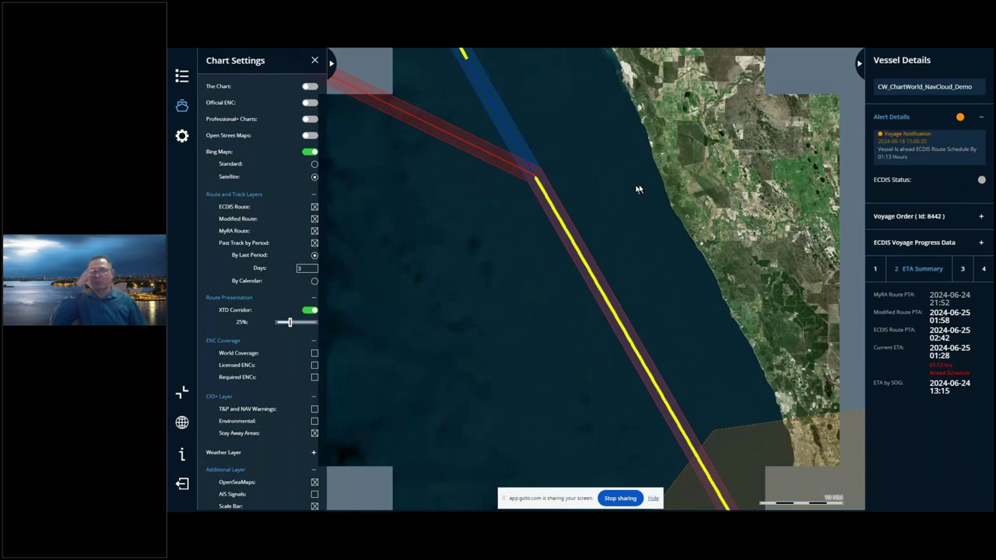
left_click_drag(637, 189, 601, 100)
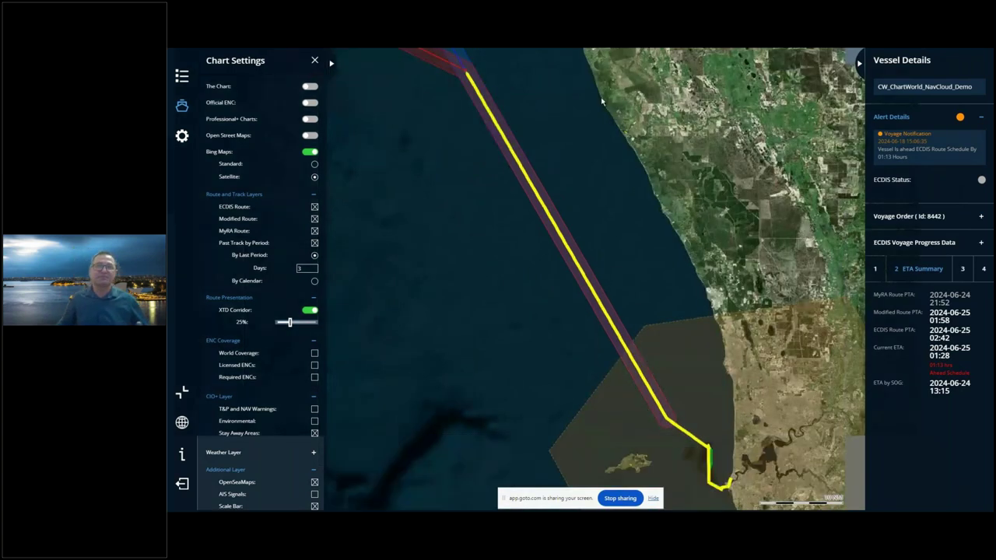
scroll(595, 301, "up", 3)
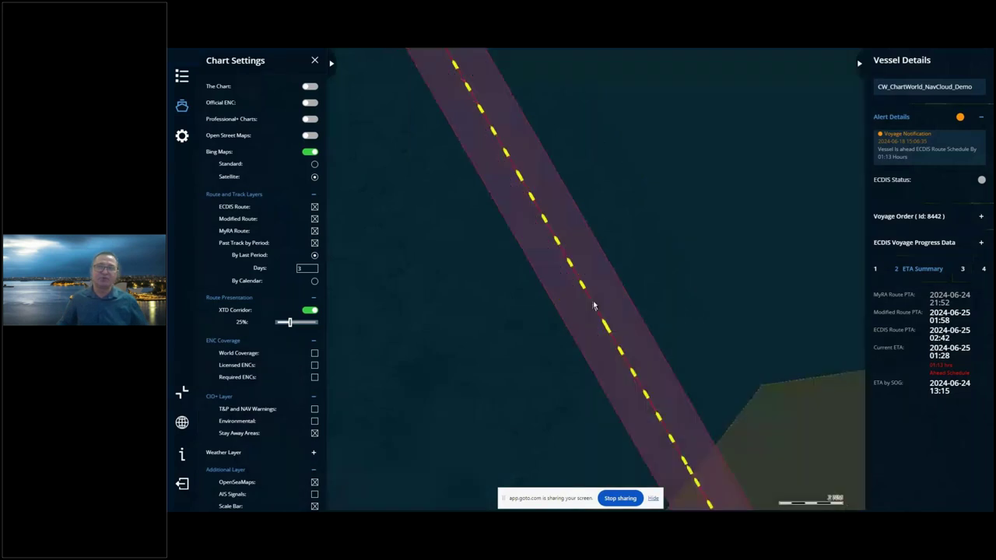
mouse_move(596, 307)
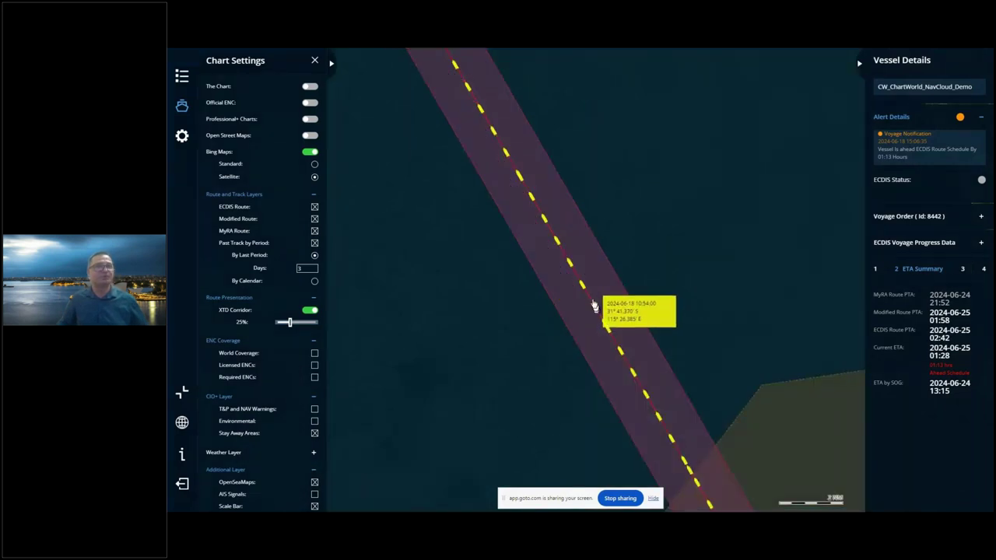
scroll(263, 256, "down", 1)
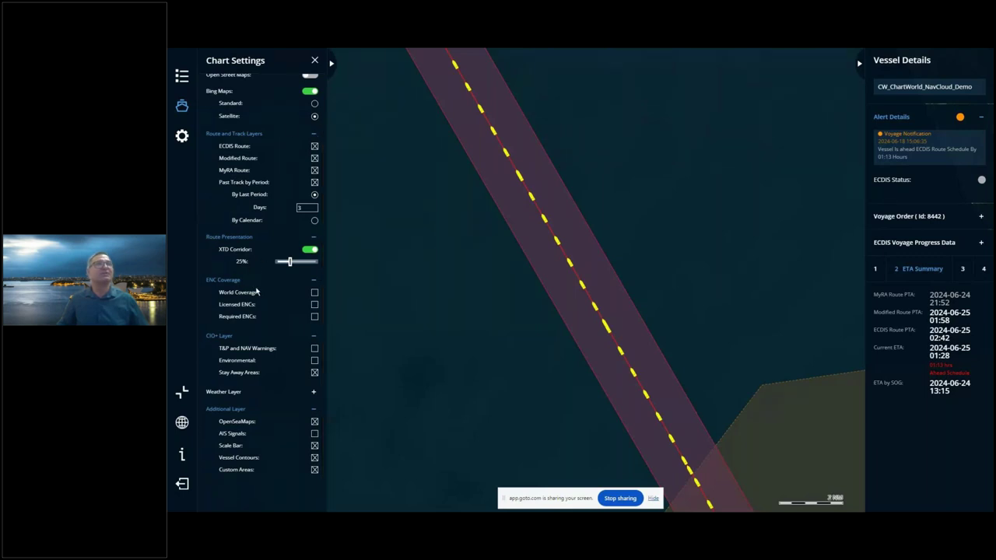
Switch Bing Maps to the Standard style and view the whole voyage route from Perth to Singapore
left_click(314, 104)
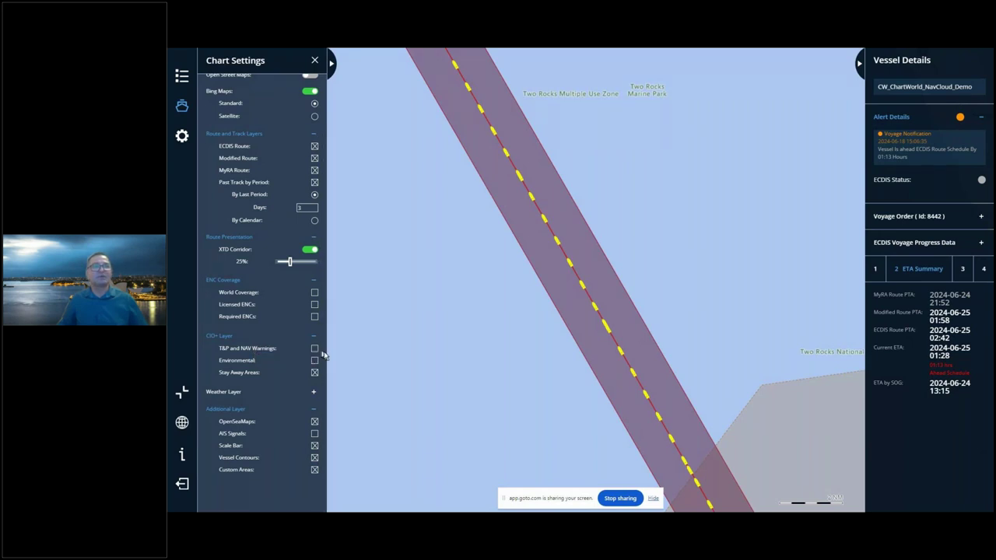
scroll(505, 340, "down", 5)
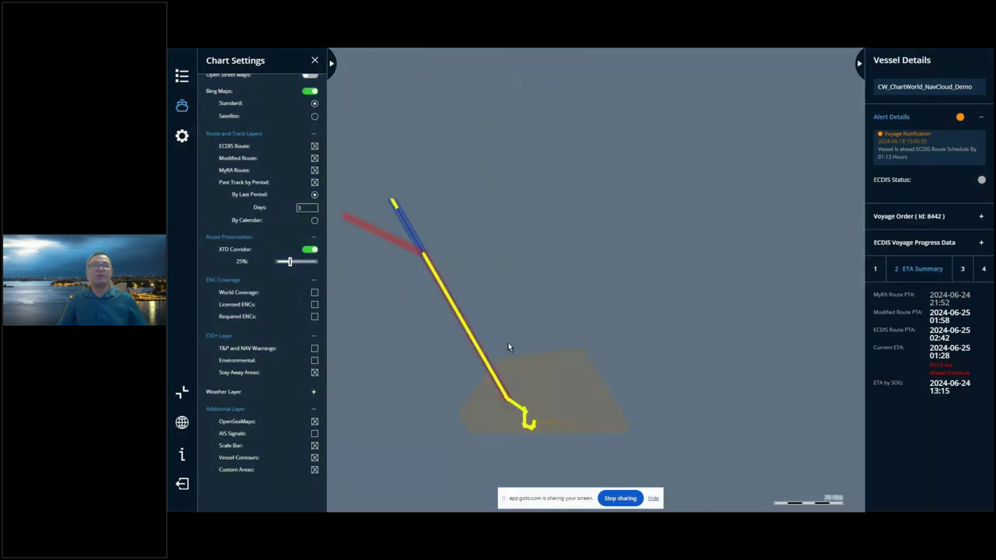
scroll(508, 346, "down", 1)
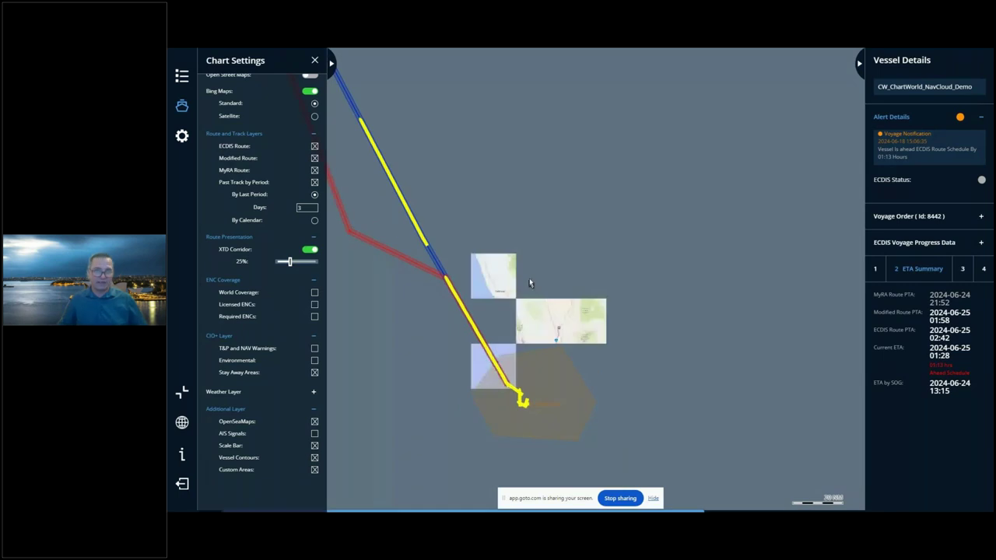
left_click_drag(529, 283, 645, 356)
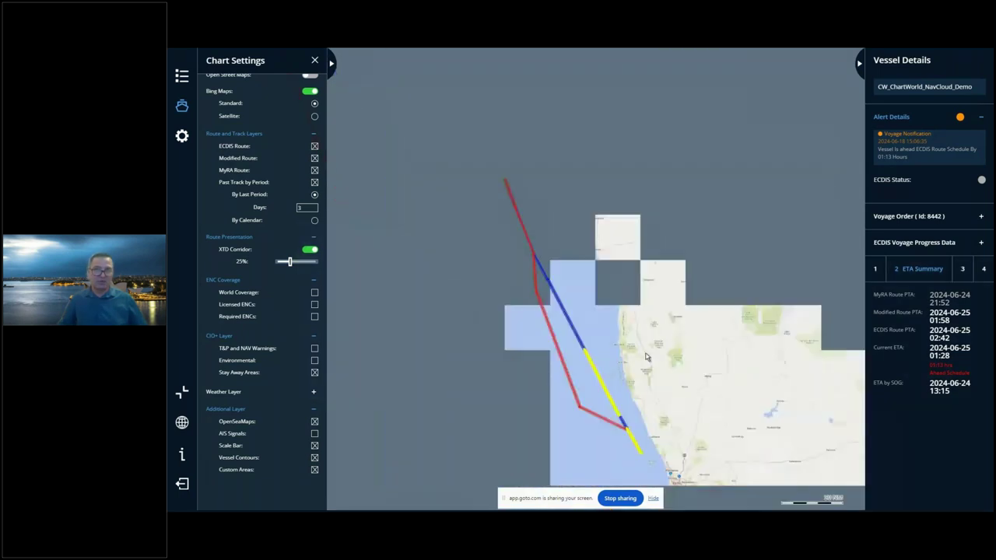
scroll(645, 356, "up", 2)
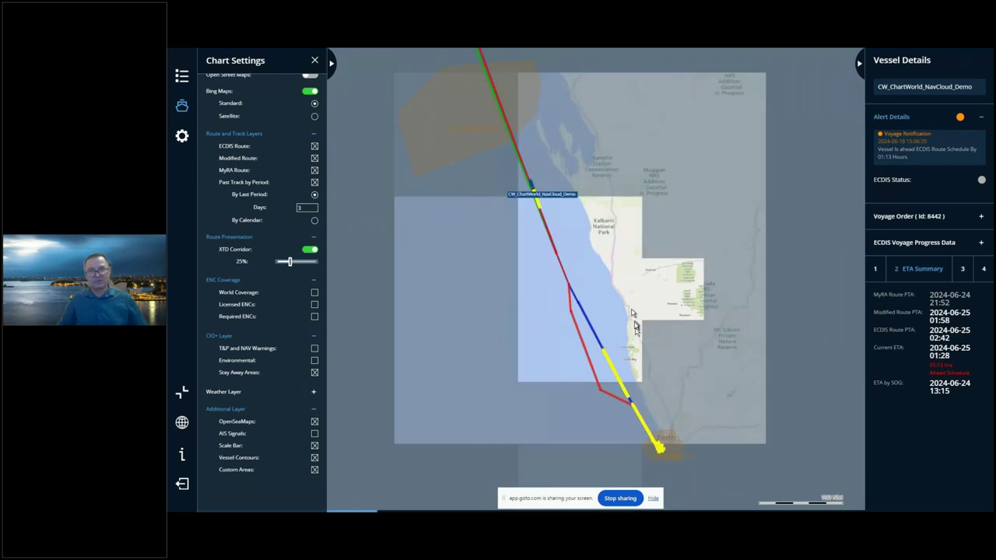
scroll(632, 312, "down", 3)
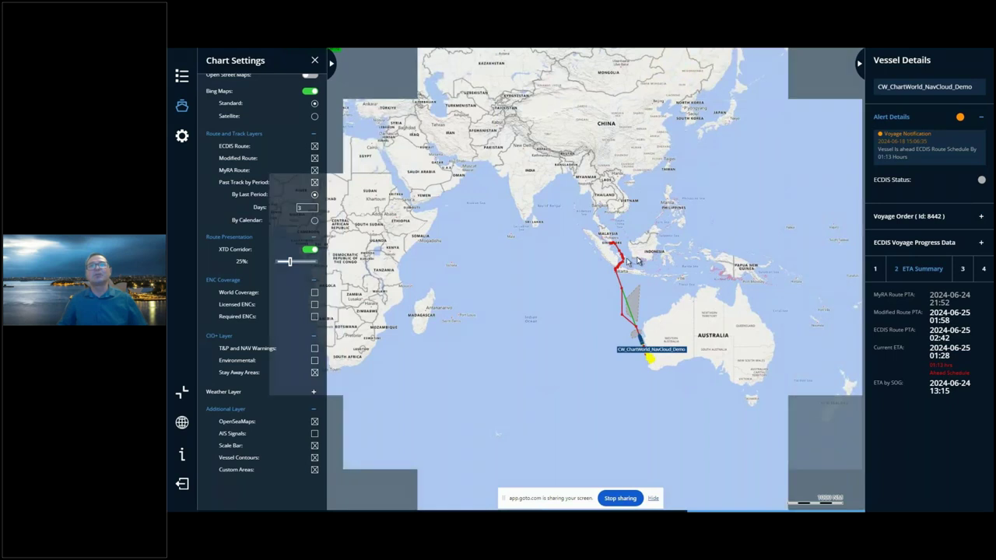
Look up the pick report of the large stay away area off the south coast of Borneo
scroll(626, 262, "up", 5)
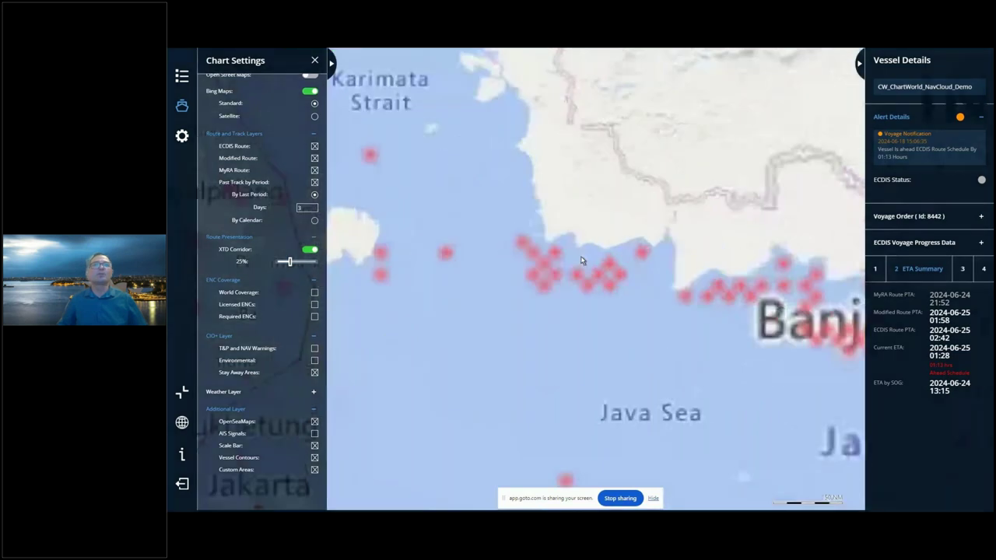
scroll(581, 261, "up", 3)
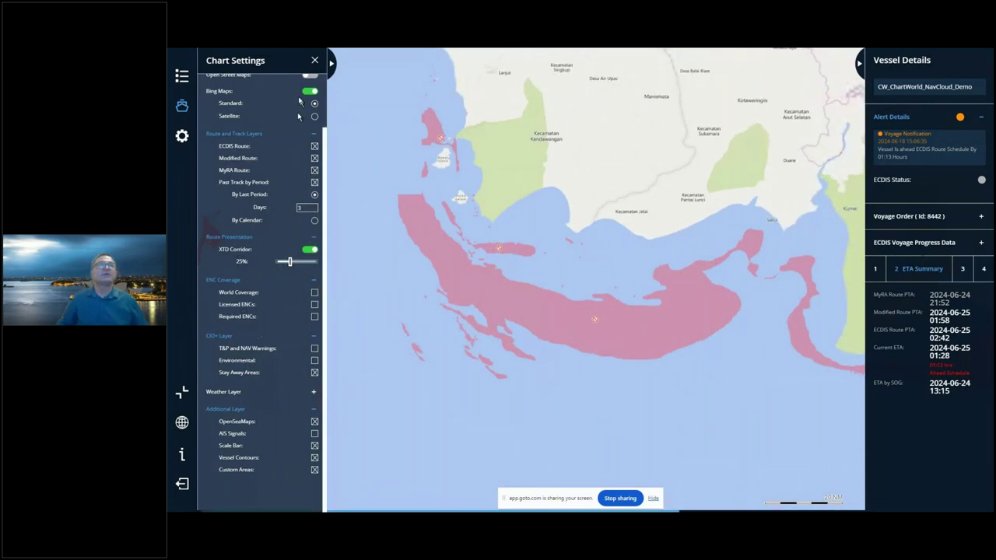
left_click(330, 62)
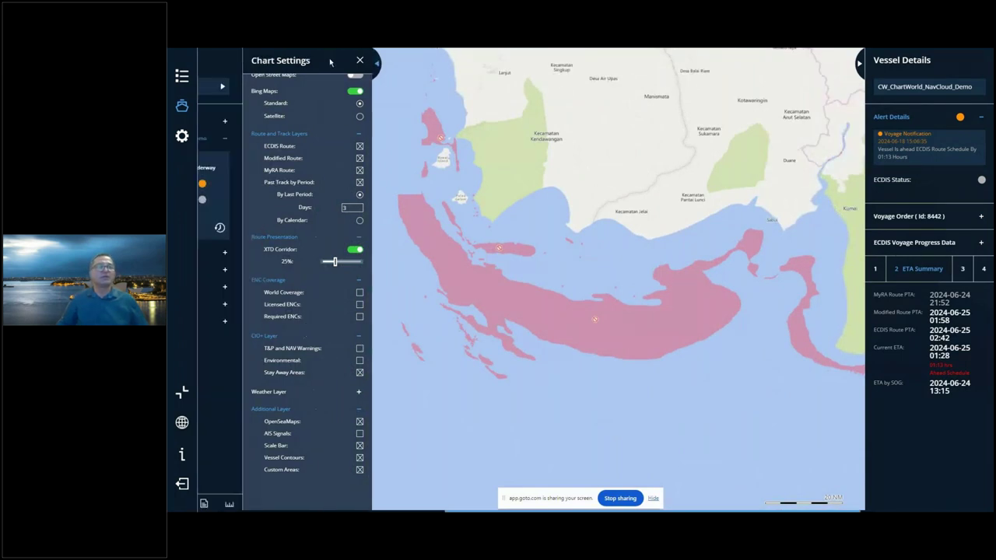
left_click(659, 326)
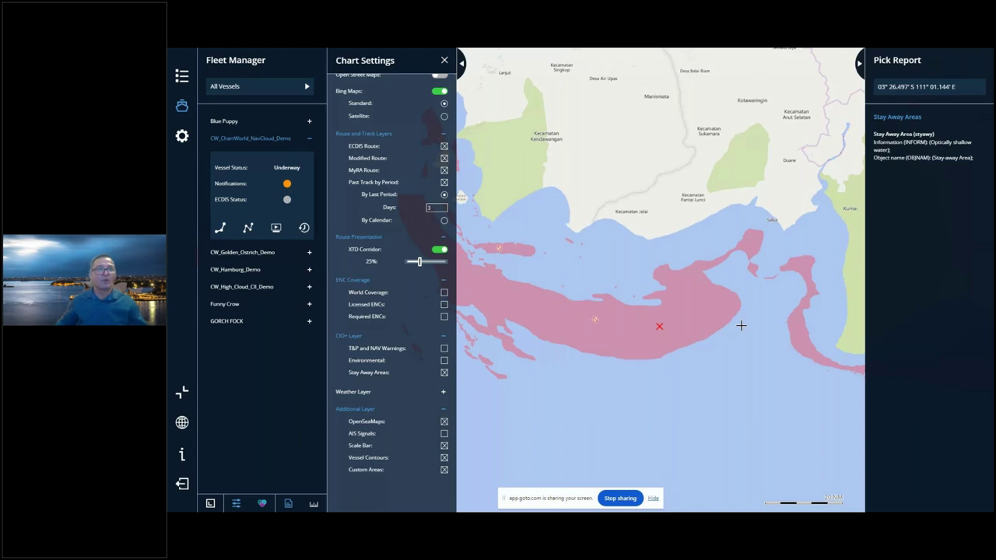
Replace the Stay Away Areas layer with T&P and NAV Warnings and read the report of the caution marker north of eastern Java
left_click(443, 372)
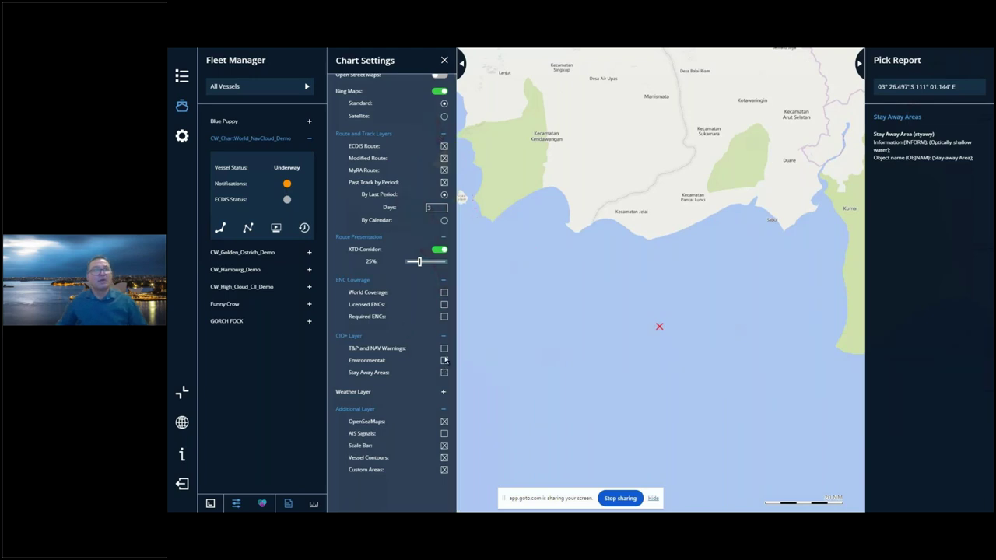
left_click(443, 348)
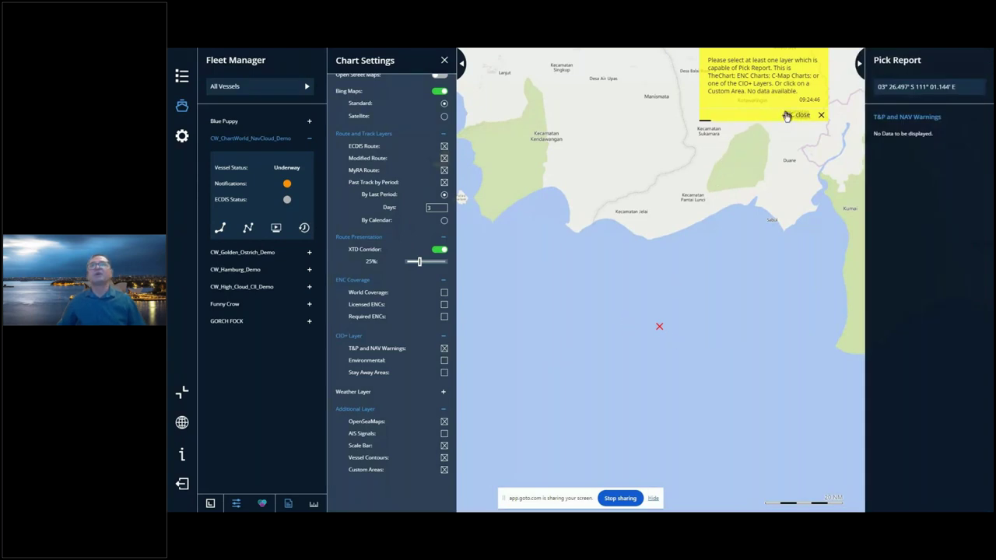
scroll(675, 359, "down", 1)
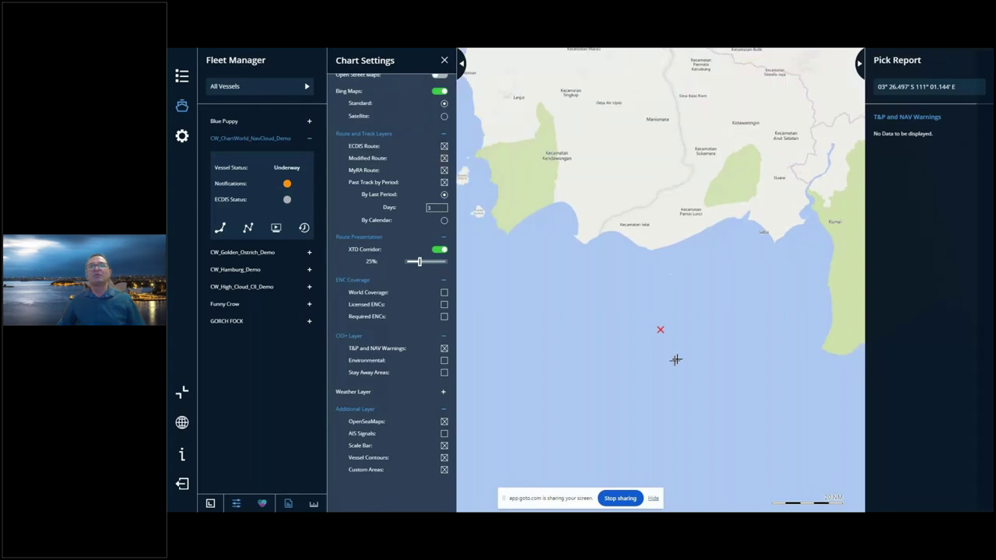
scroll(675, 359, "down", 3)
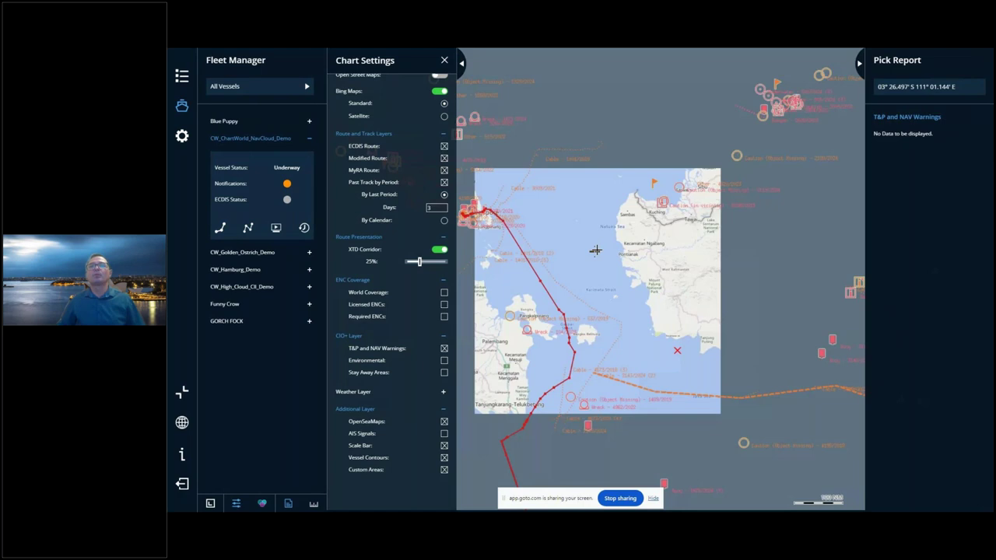
left_click_drag(595, 249, 586, 161)
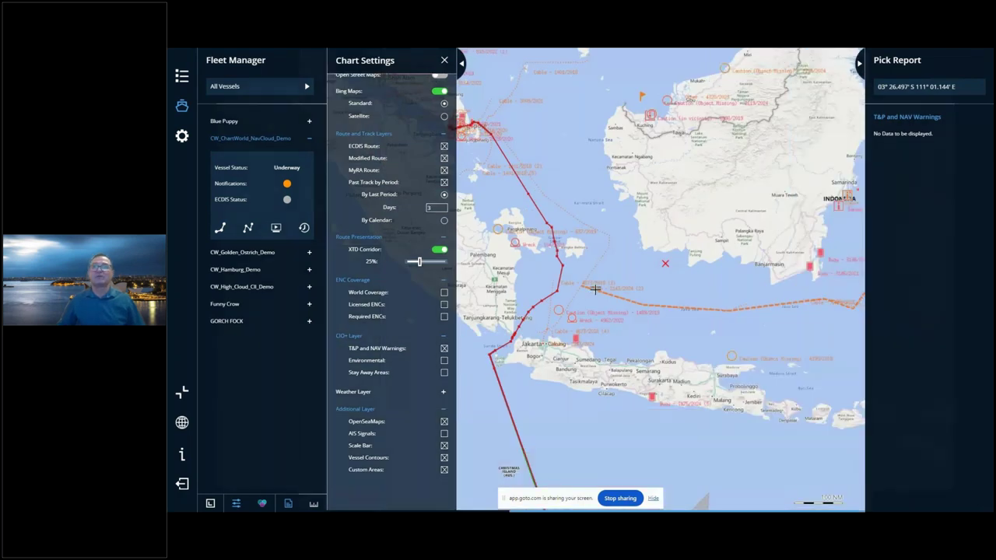
left_click(731, 356)
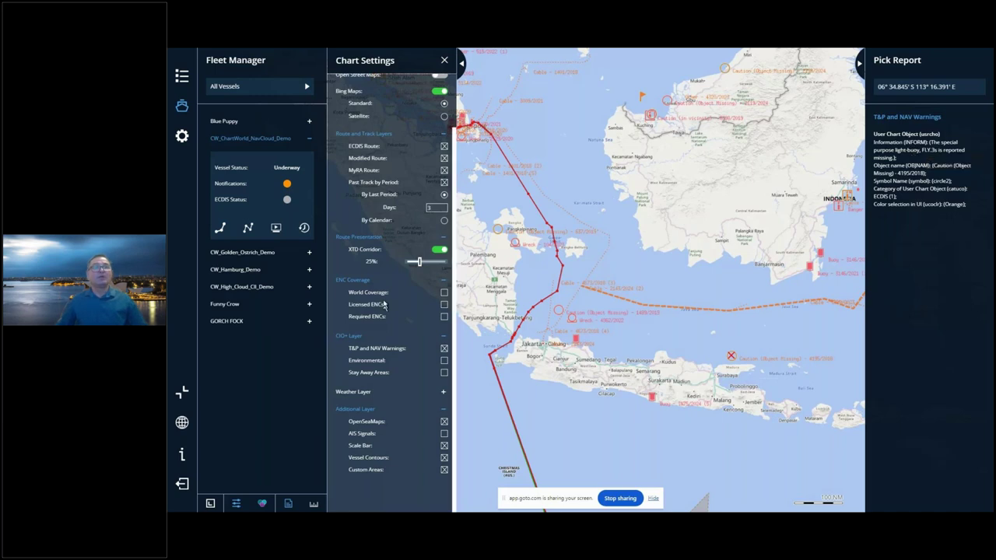
Leave the pick report and turn on the Windy.com weather layer over the chart
left_click(443, 394)
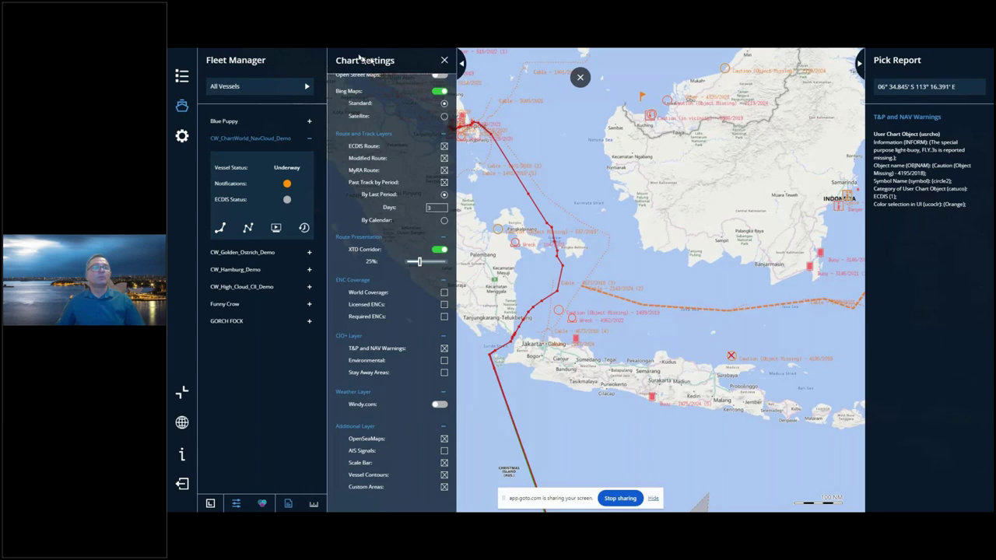
left_click(444, 60)
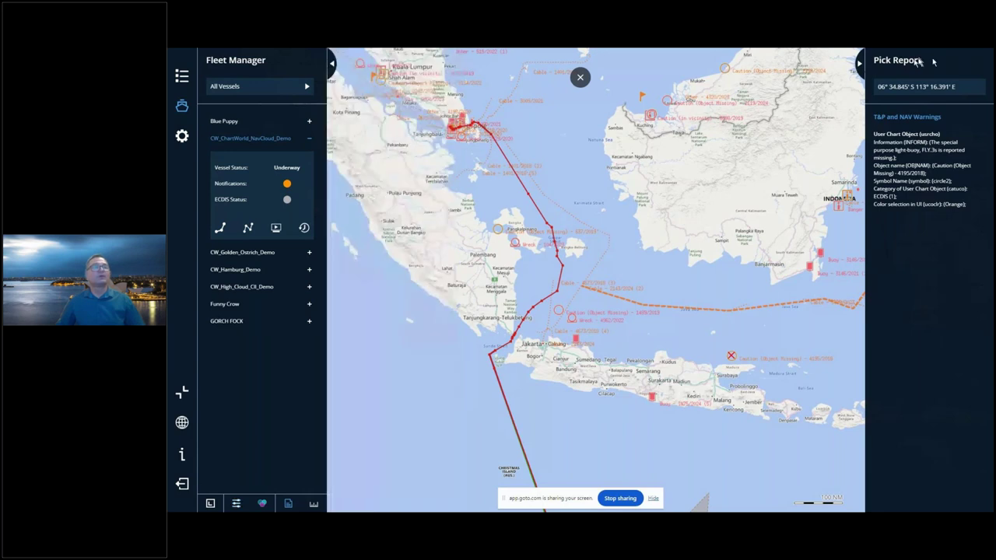
left_click(288, 503)
left_click(237, 504)
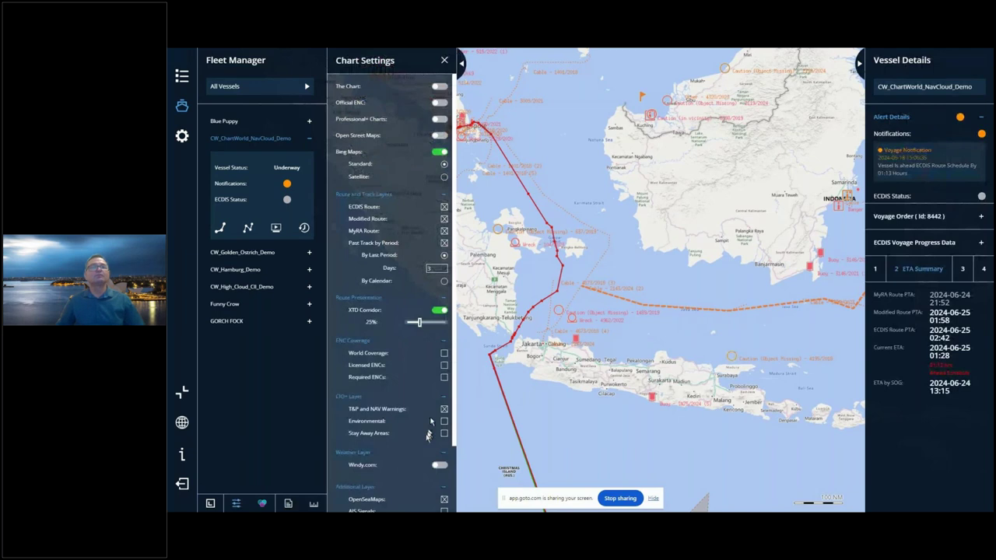
left_click(439, 464)
scroll(436, 436, "down", 1)
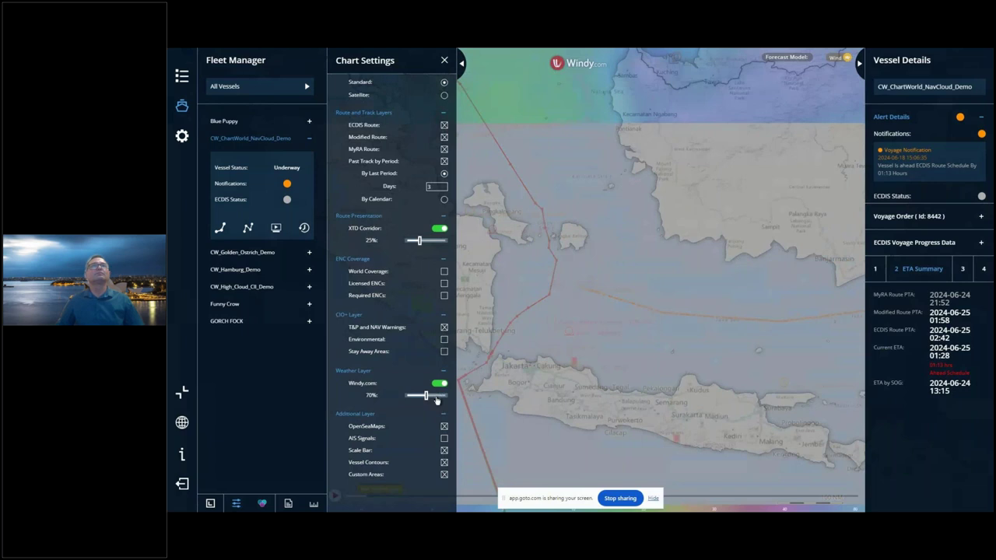
Open the Windy forecast options and view the wind layer along the route off Western Australia
left_click(444, 60)
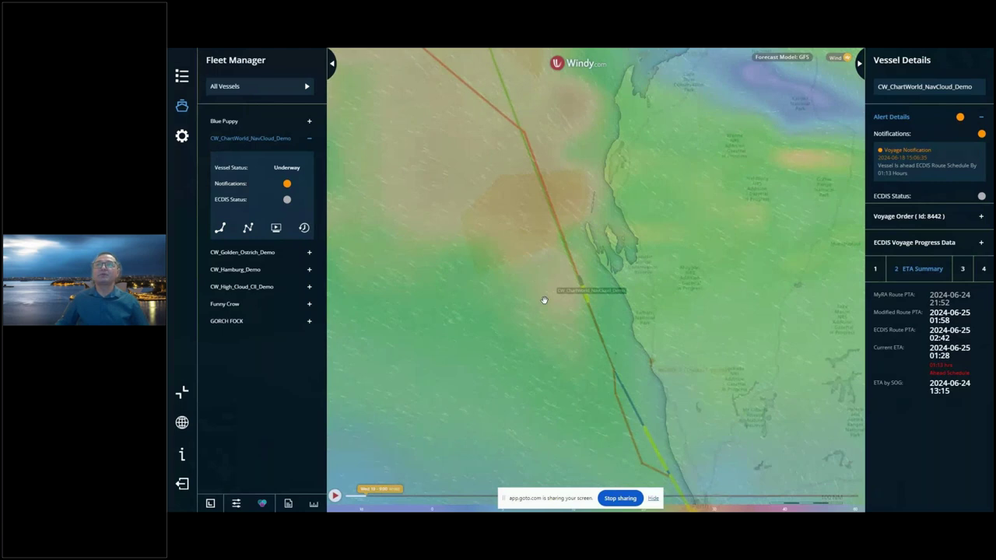
left_click(839, 55)
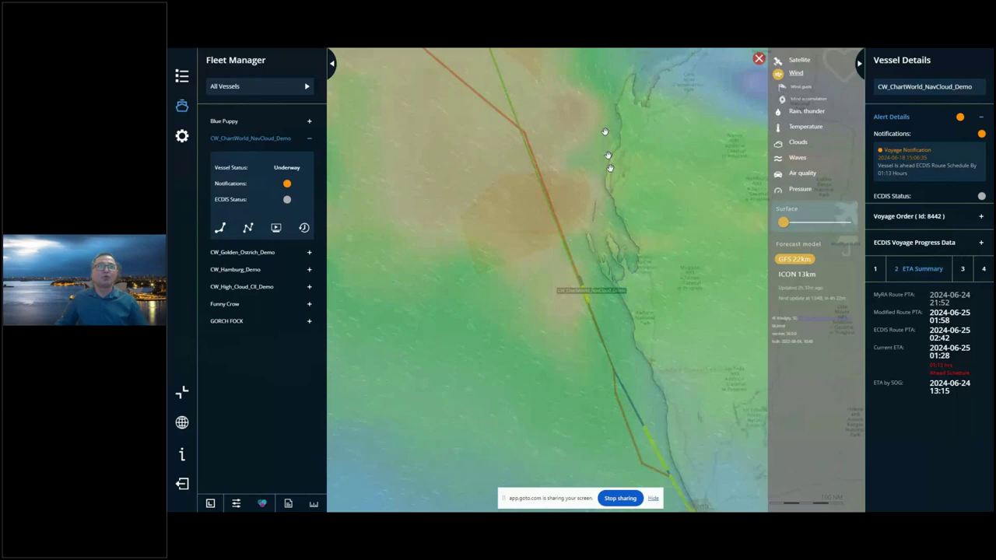
left_click_drag(409, 51, 435, 122)
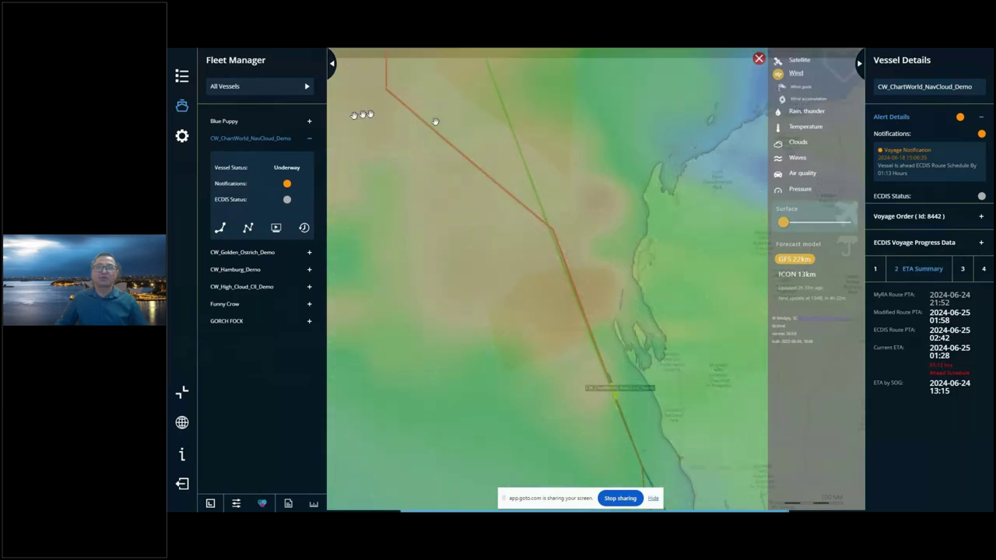
Show the vessel's waypoint list for the Modified Route and open its route player
left_click(223, 227)
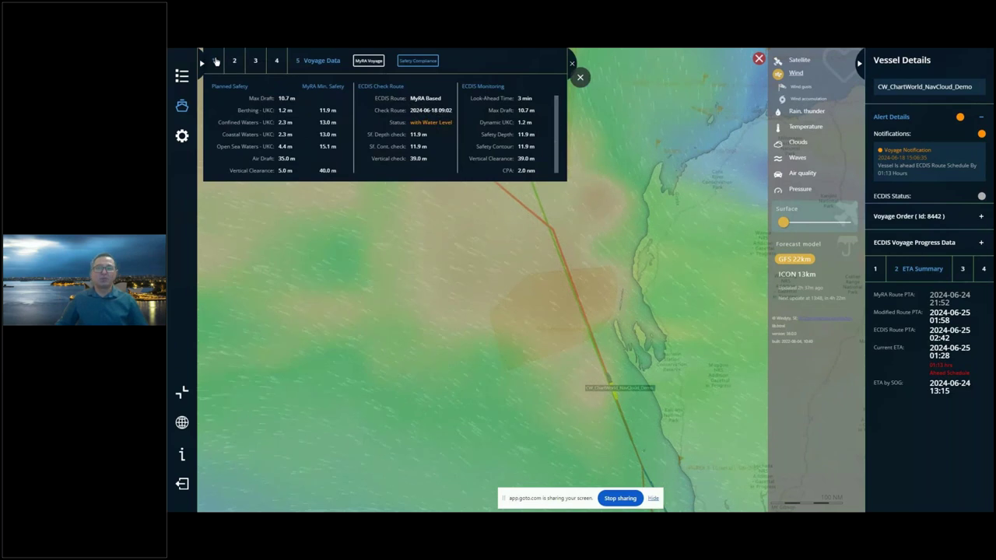
left_click(217, 61)
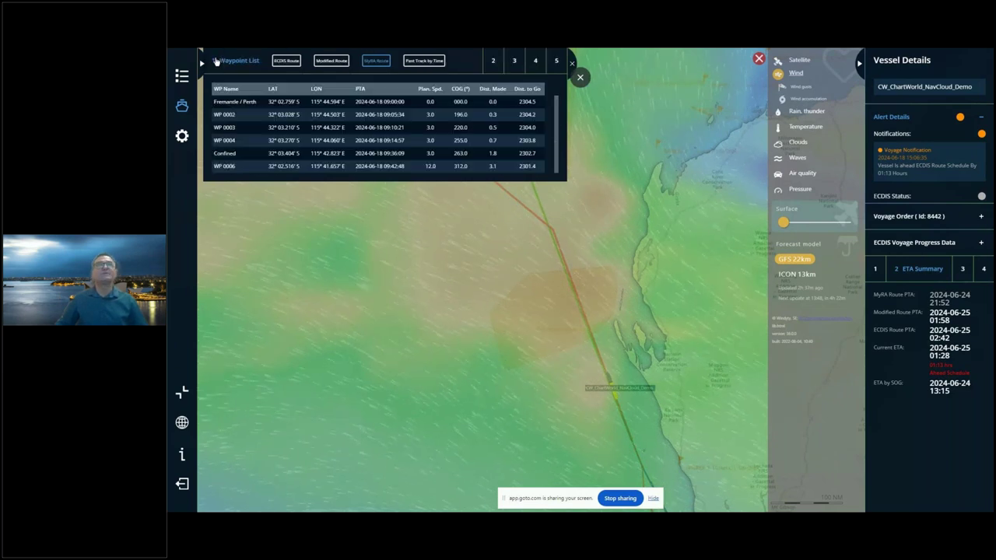
left_click(342, 63)
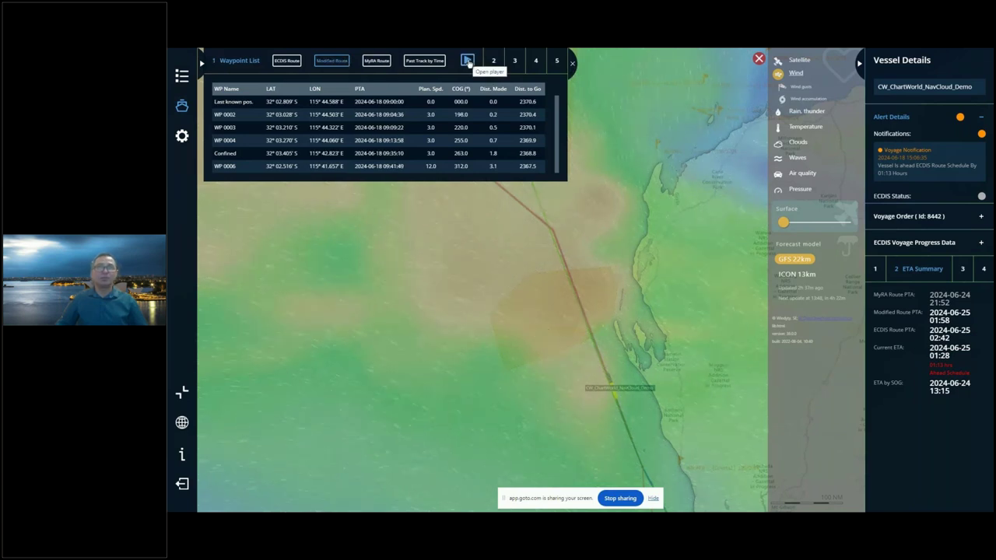
left_click(468, 62)
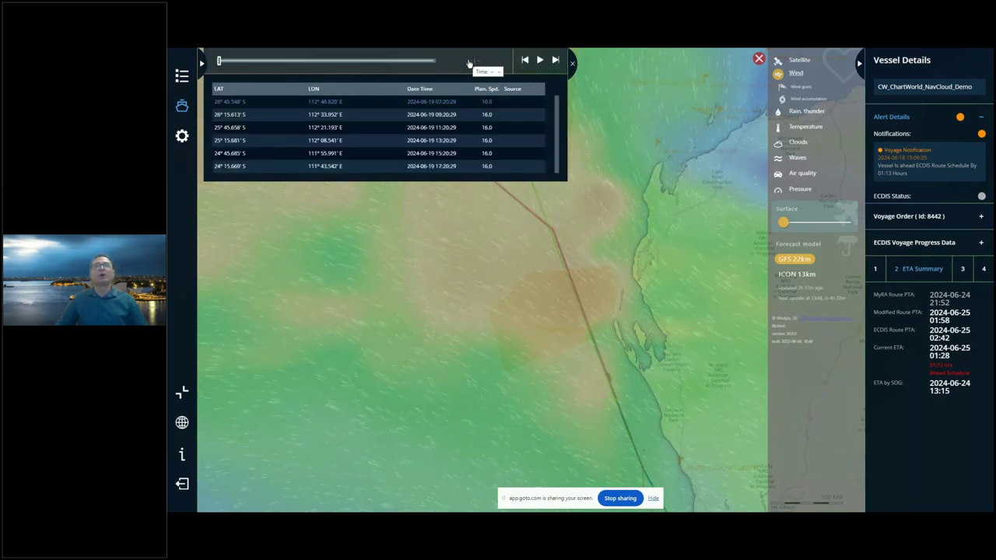
Play the Modified Route with its wind forecast over the Indian Ocean and close the player
scroll(473, 264, "up", 3)
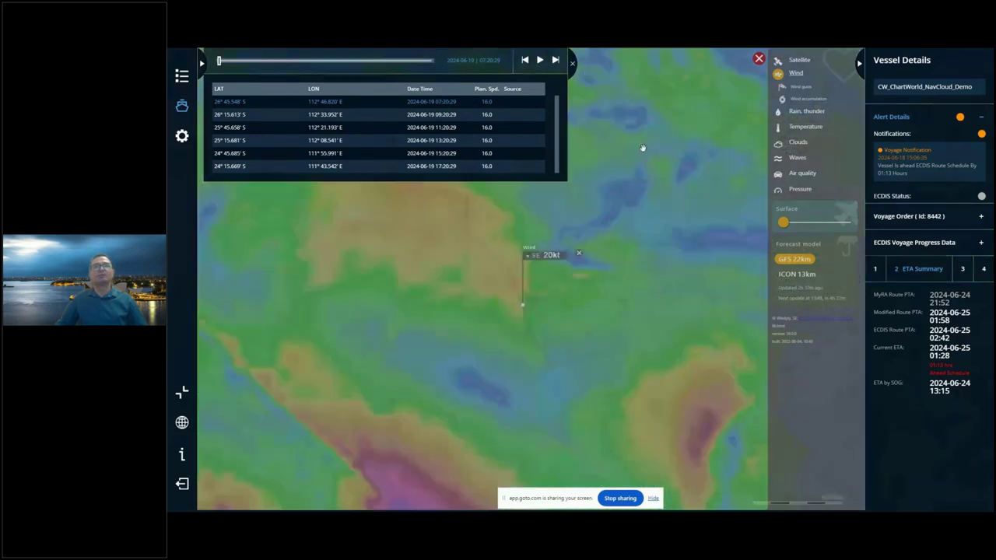
scroll(614, 187, "down", 2)
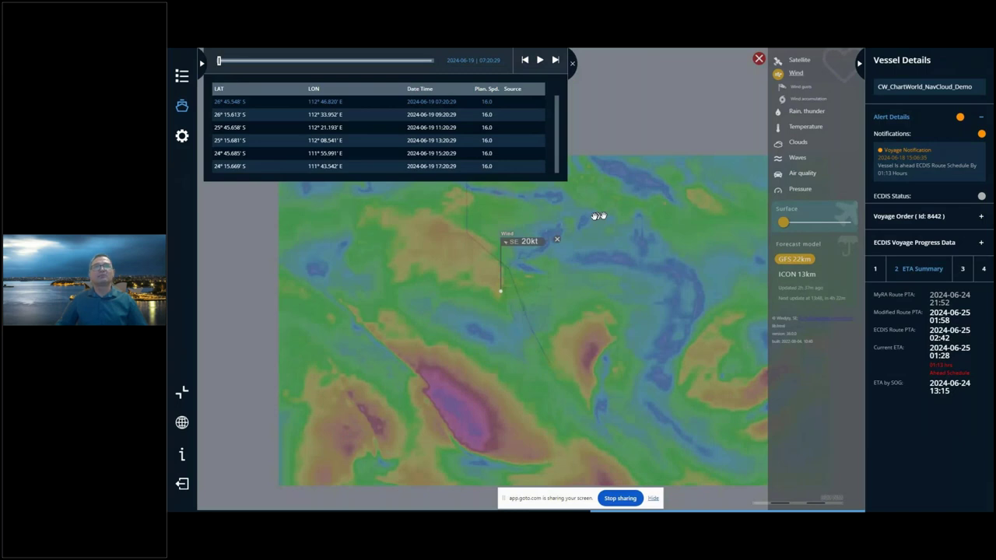
scroll(705, 296, "down", 3)
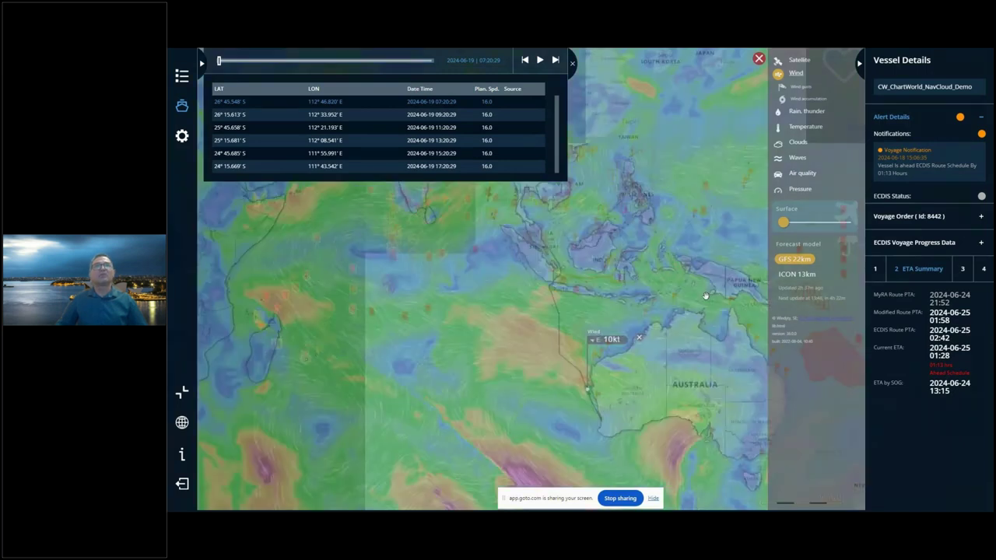
left_click(539, 60)
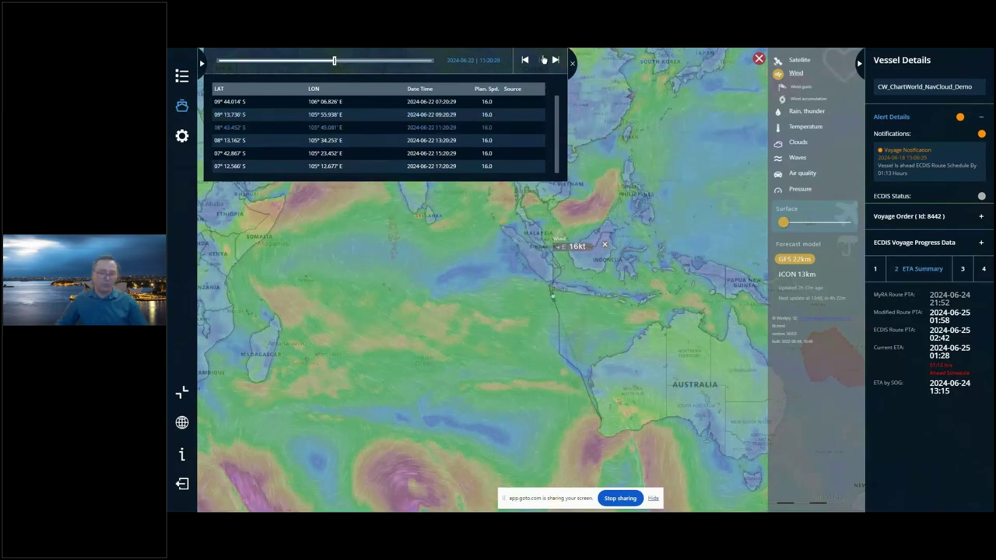
left_click(573, 65)
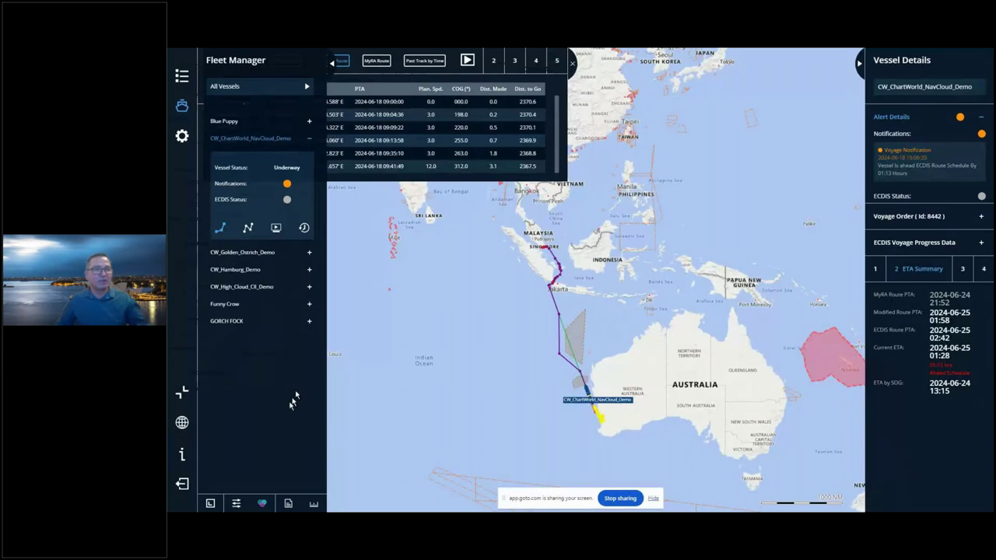
View the color settings for routes, tracks and vessels, and return to the fleet list
left_click(263, 506)
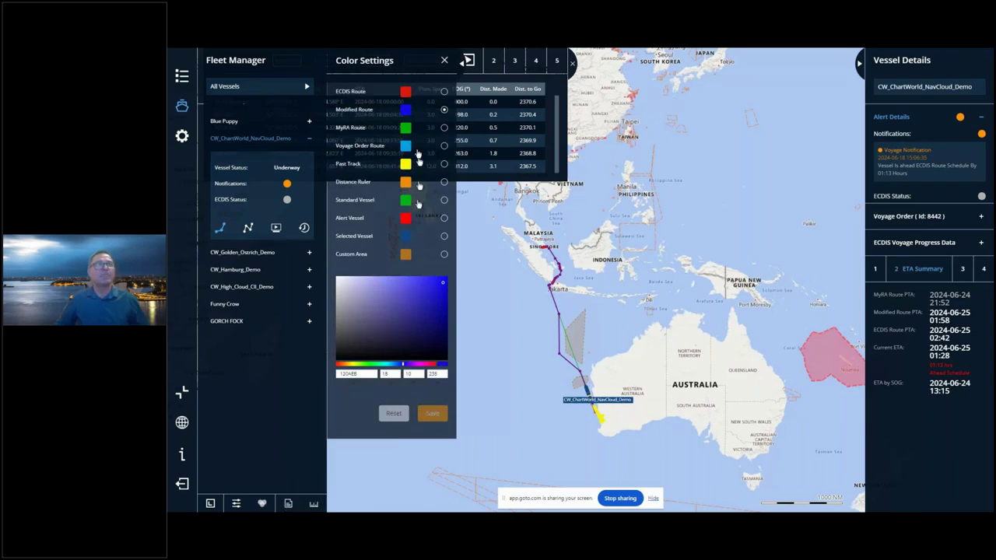
left_click(182, 76)
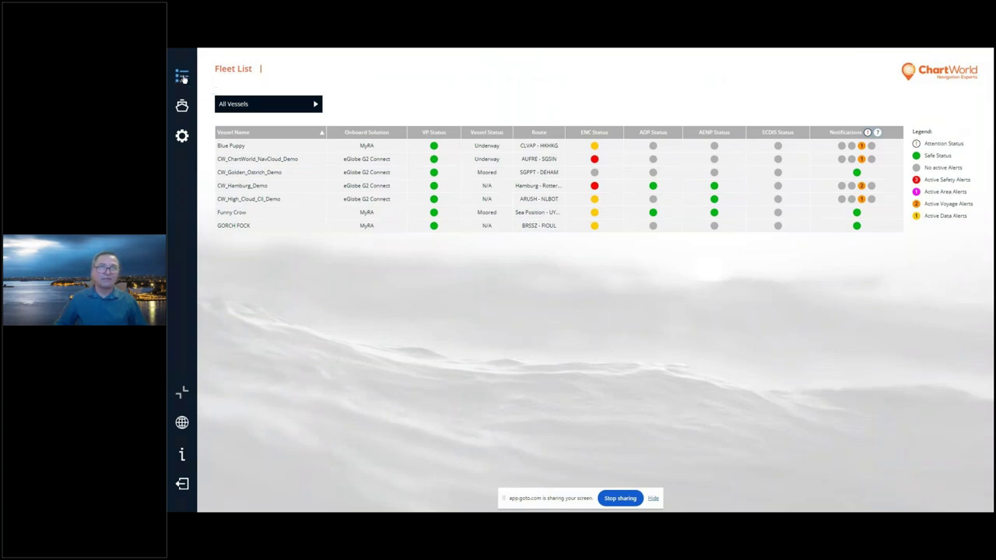
left_click(268, 145)
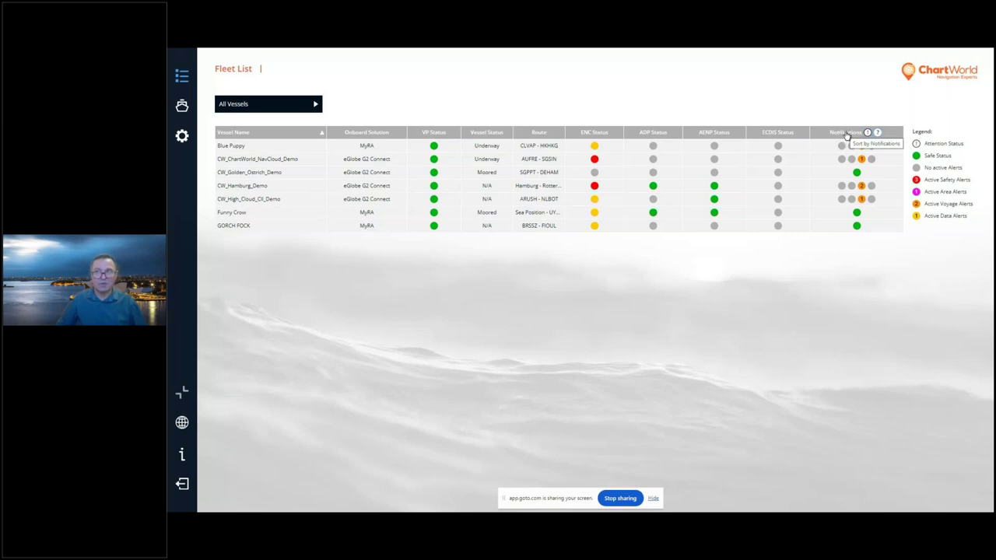
Check the voyage notification of CW_ChartWorld_NavCloud_Demo in the fleet list, then return to the map and close the waypoint list and color settings
mouse_move(861, 150)
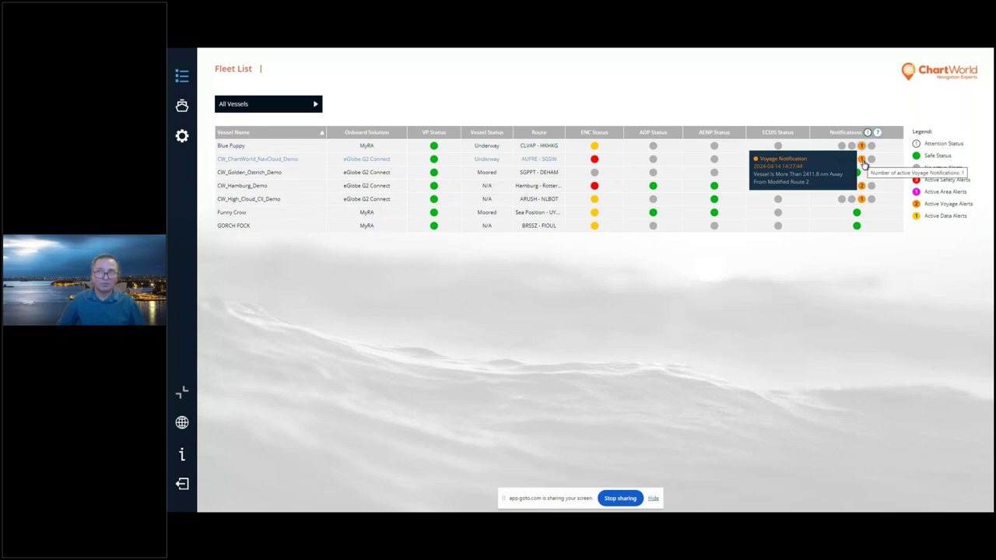
left_click(182, 107)
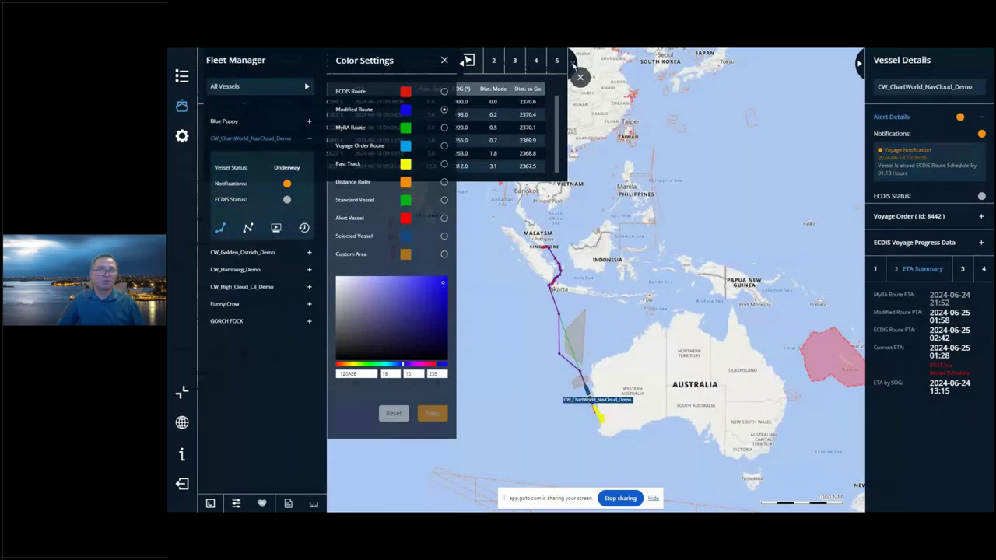
left_click(465, 59)
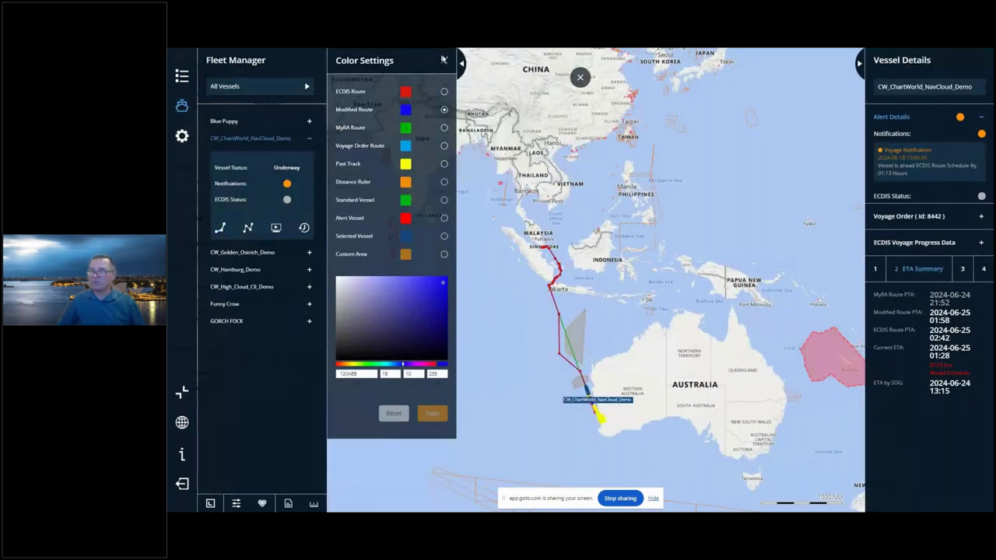
left_click(443, 59)
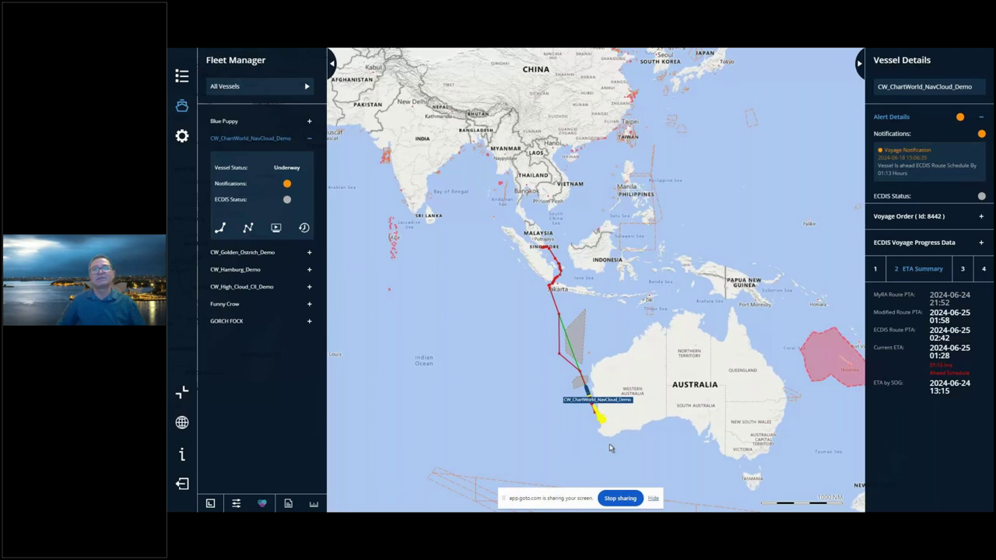
scroll(610, 448, "up", 3)
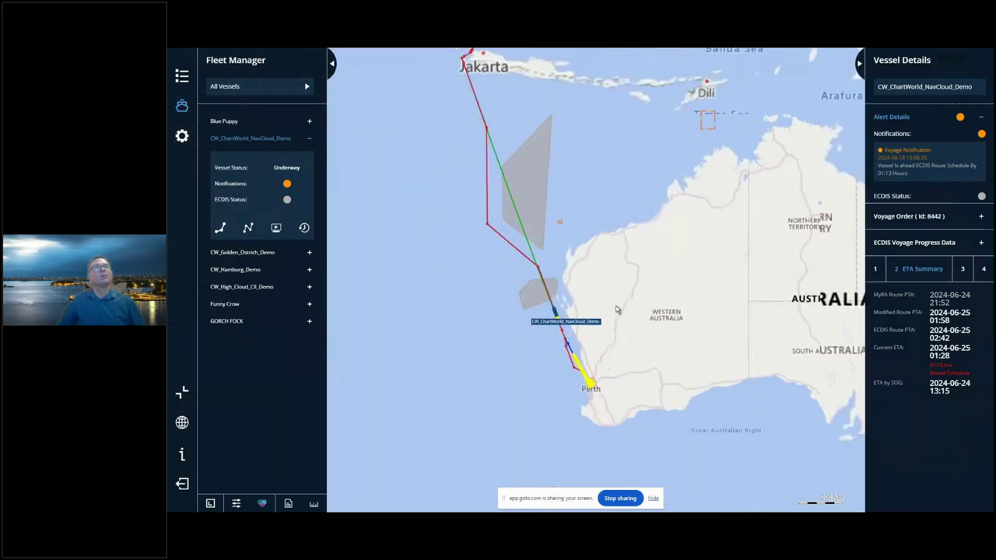
Review the safety, area and voyage notification options in the global alert settings
left_click(181, 136)
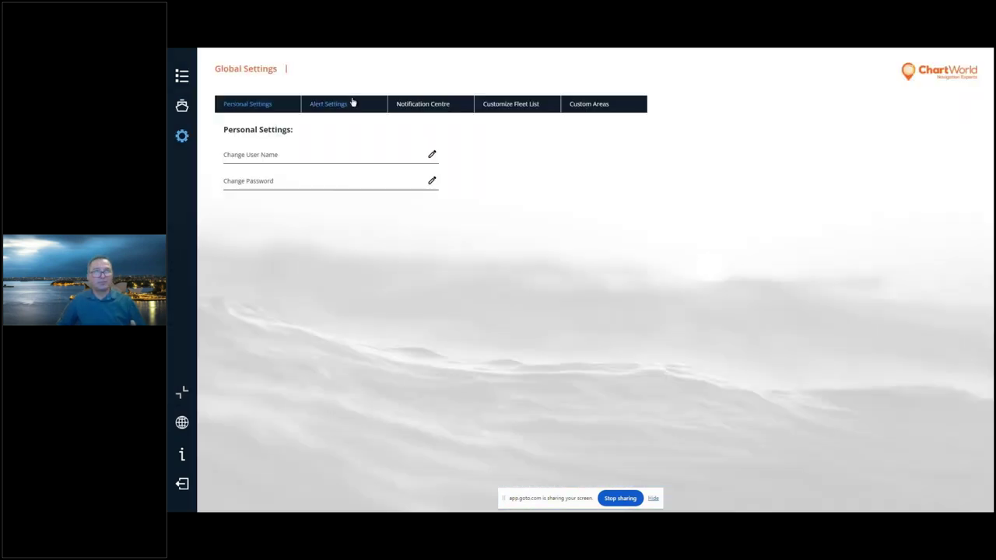
left_click(351, 103)
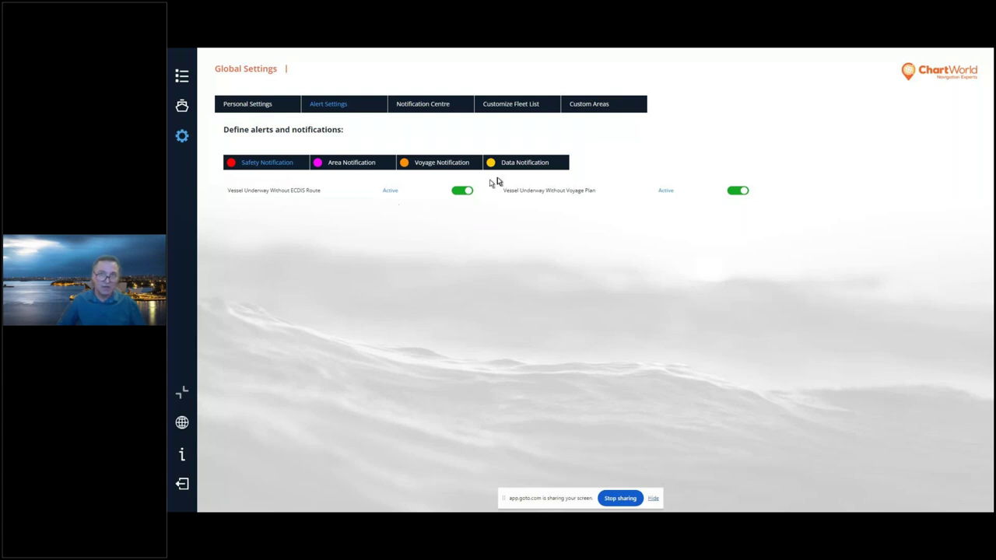
left_click_drag(505, 192, 600, 195)
left_click(599, 202)
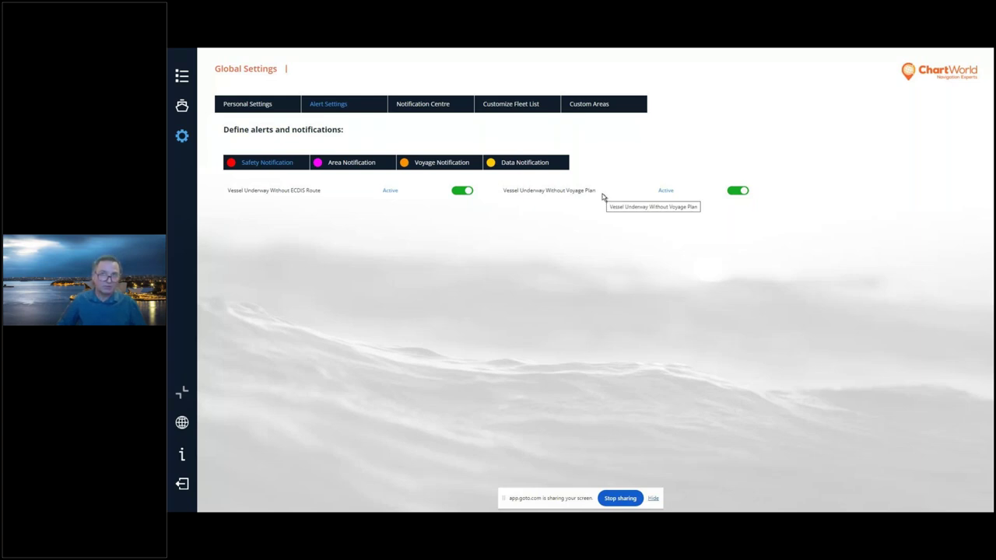
left_click(349, 163)
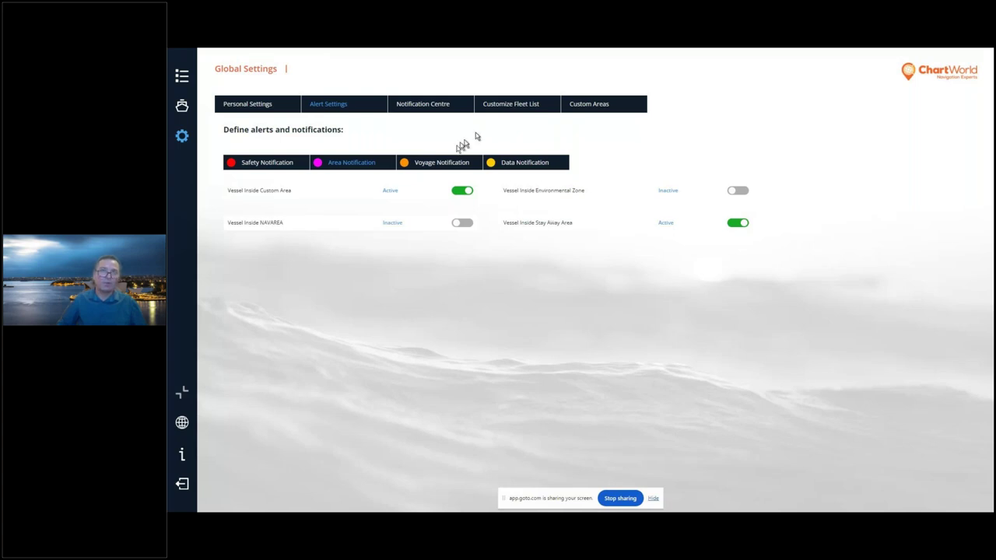
left_click(451, 161)
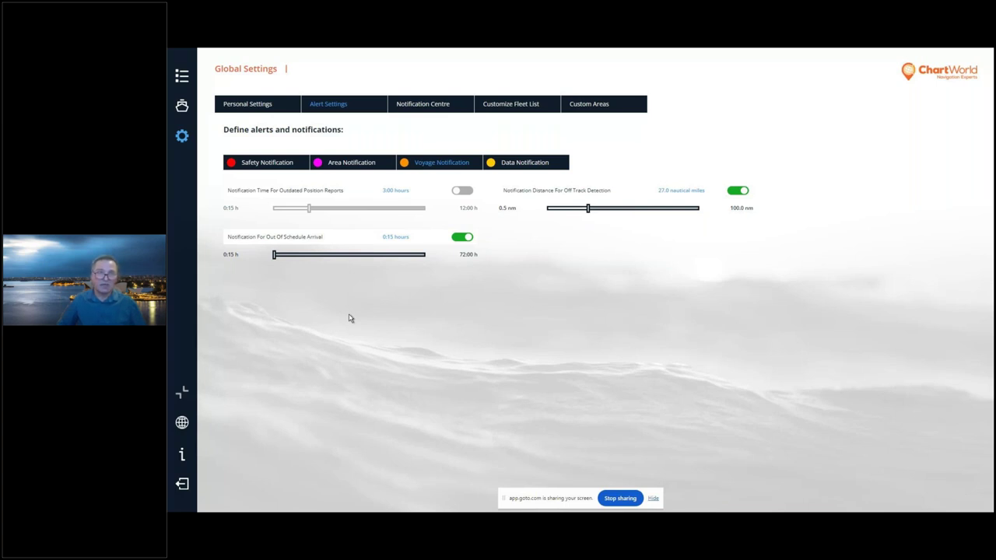
Examine the push notification, contact list and alert notification sections of the Notification Centre
left_click(455, 105)
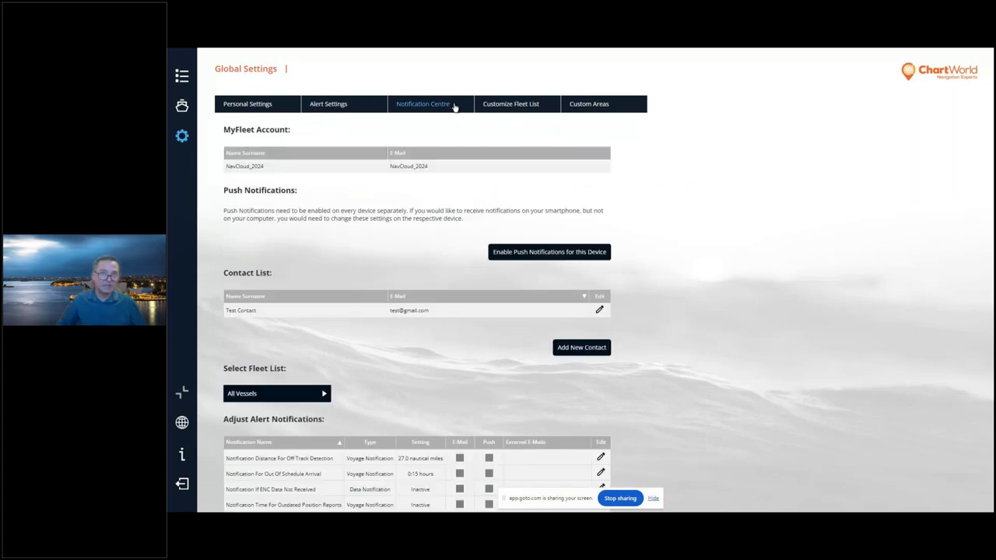
scroll(650, 150, "down", 2)
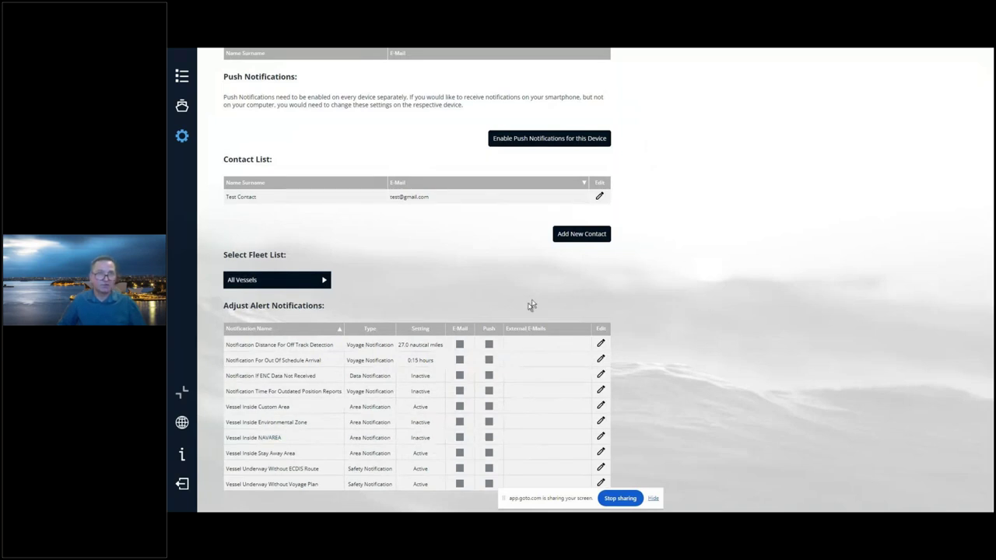
scroll(531, 305, "up", 3)
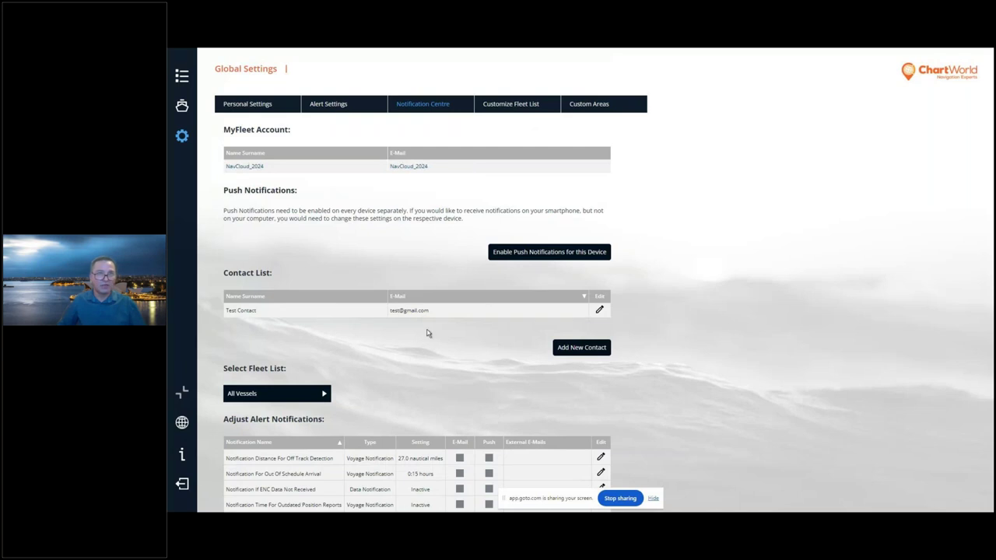
scroll(428, 234, "down", 2)
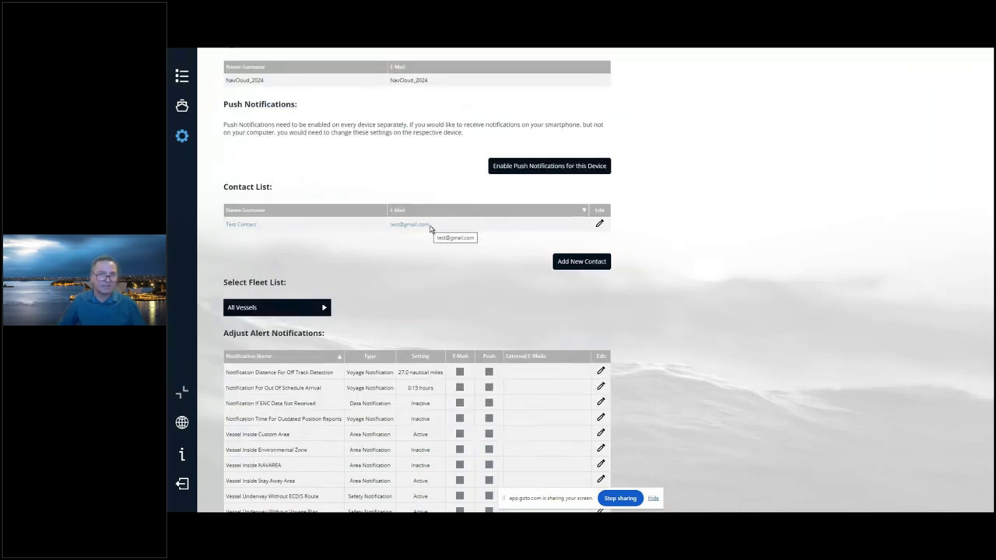
scroll(429, 228, "down", 1)
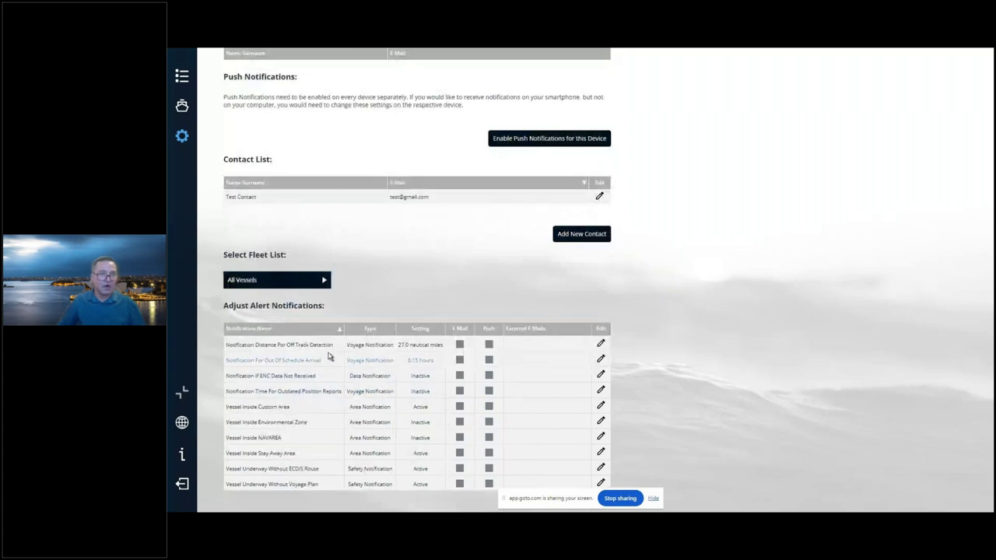
Activate e-mail notifications for Out Of Schedule Arrival for the own account and the external test contact, and save the changes
left_click(601, 358)
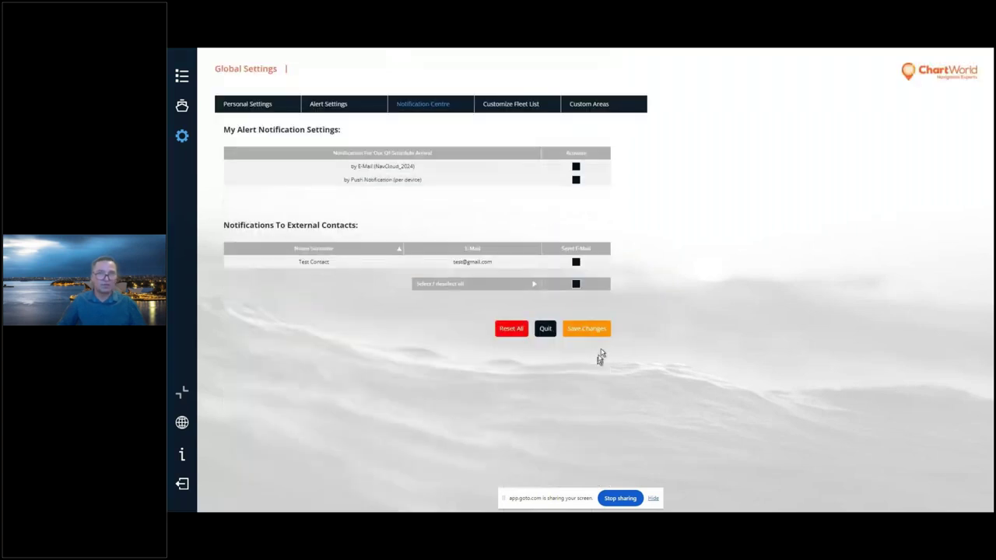
left_click(575, 166)
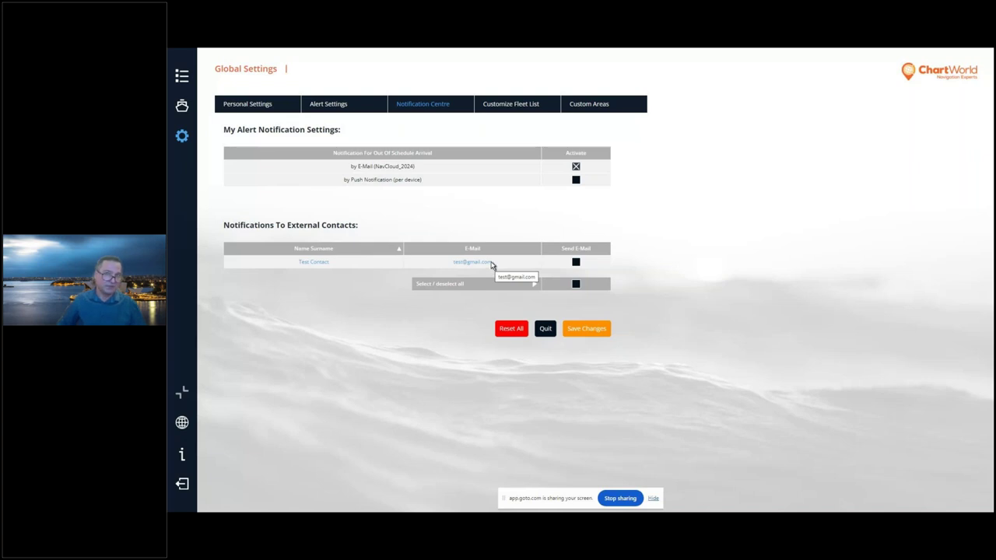
left_click(577, 263)
left_click(589, 328)
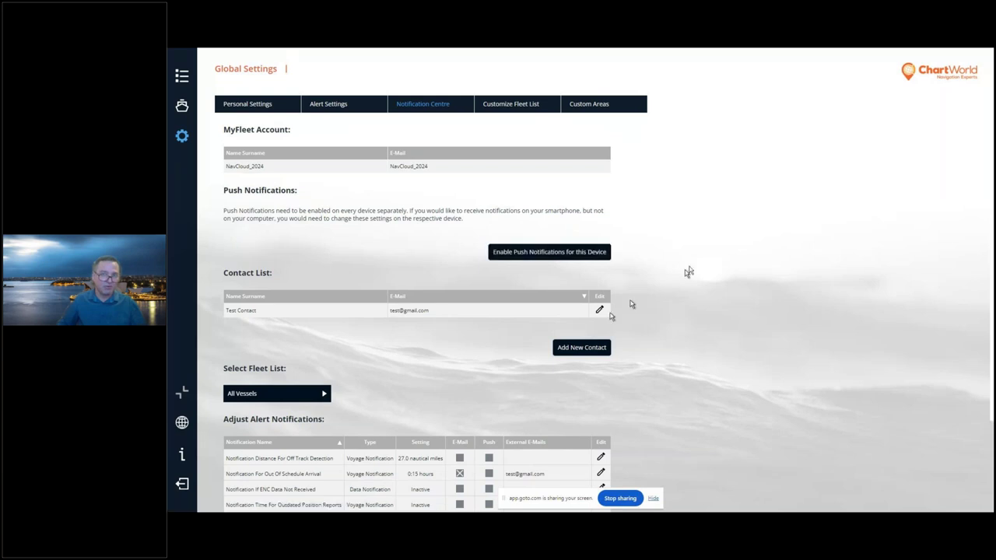
scroll(717, 233, "down", 3)
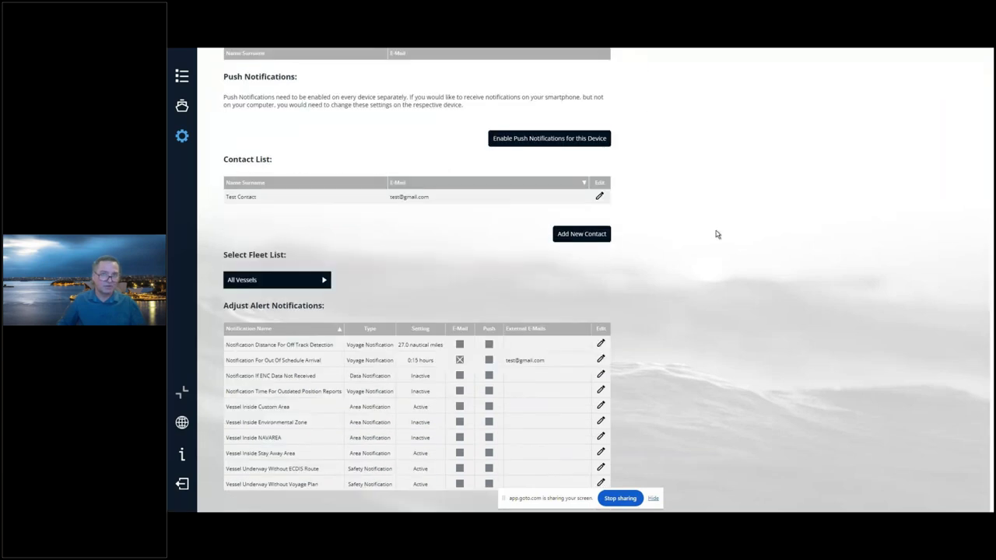
Open the form for adding a new notification contact and leave it without adding one
scroll(584, 295, "up", 2)
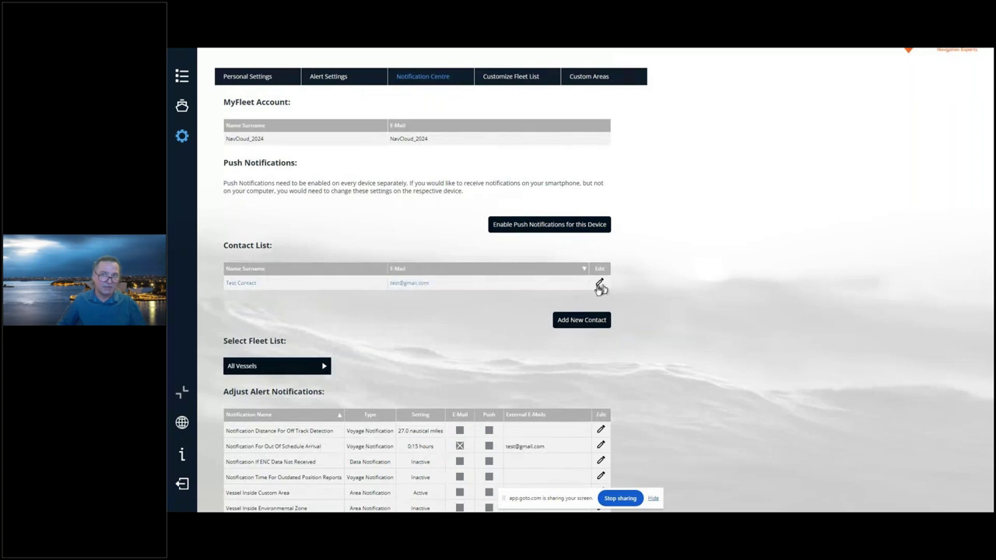
left_click(585, 320)
left_click(545, 208)
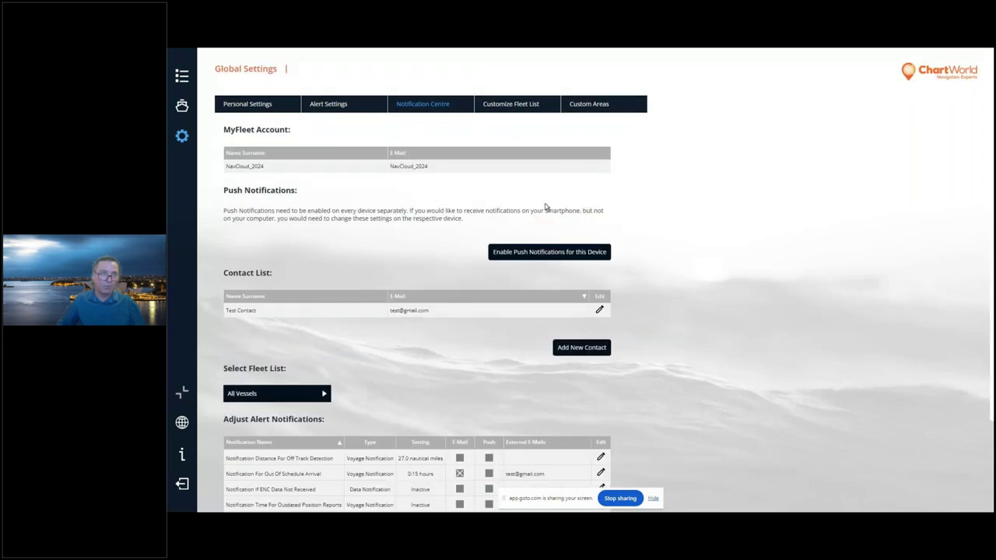
Return to the voyage notification thresholds in the alert settings after a brief look at the vessel map
left_click(182, 106)
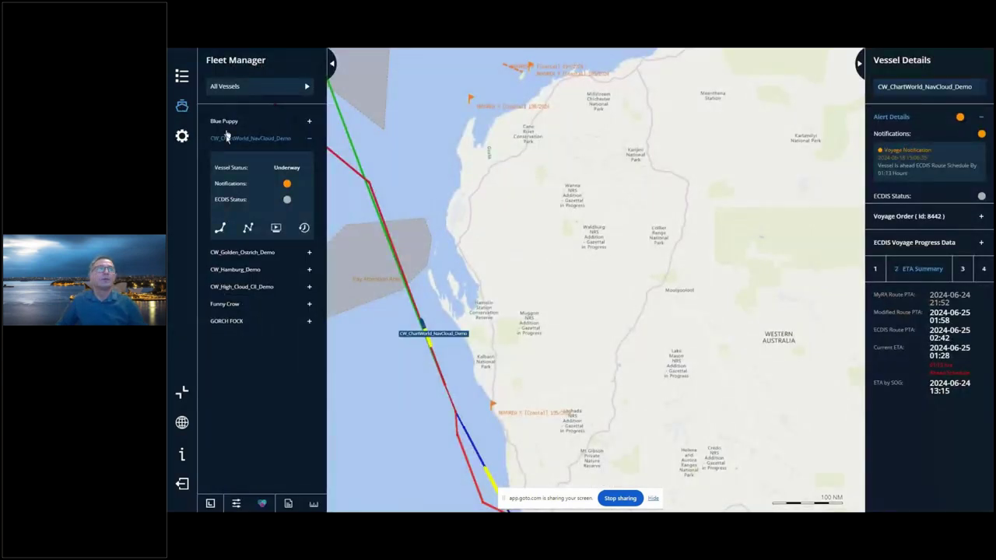
left_click(181, 136)
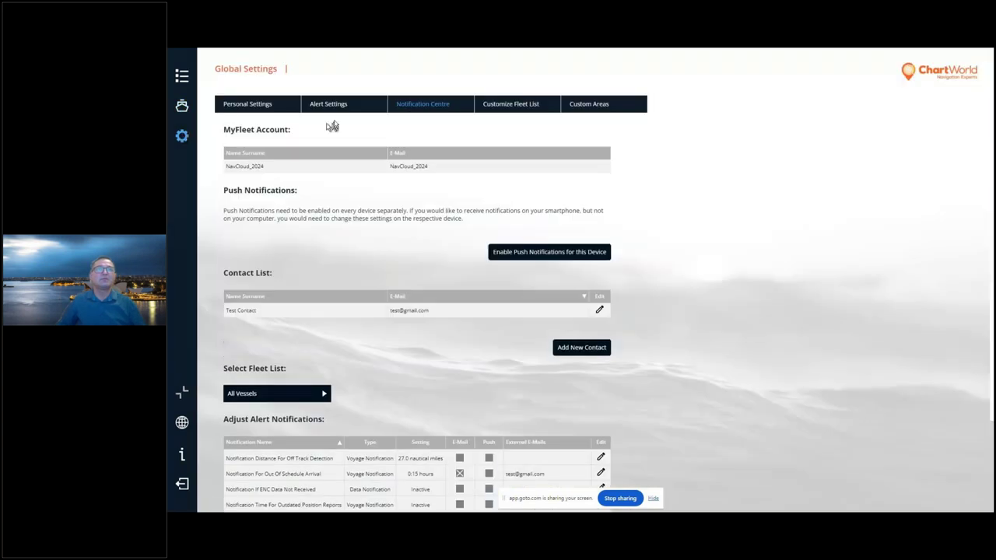
left_click(339, 104)
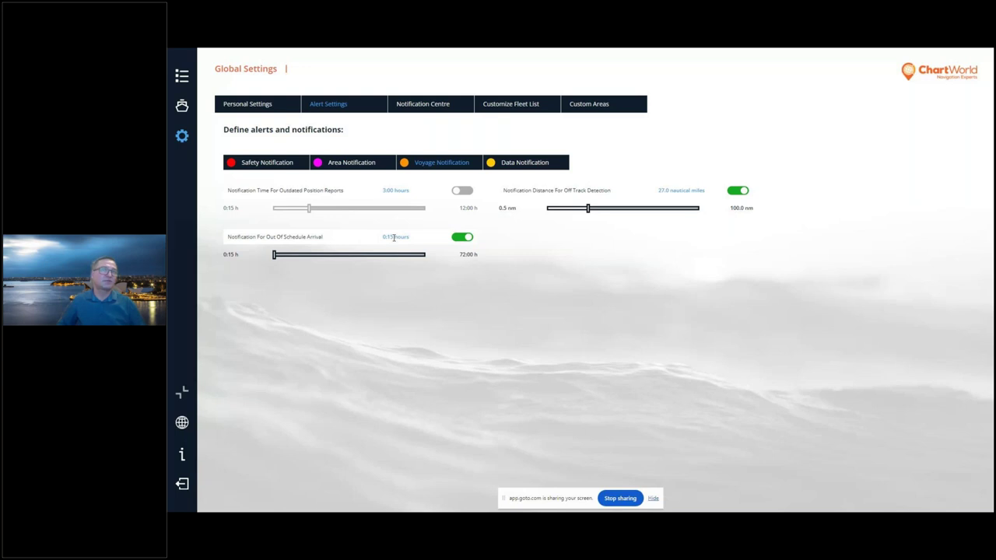
Show the vessel off Western Australia on the map and expand its voyage order and ECDIS voyage progress data
left_click(181, 106)
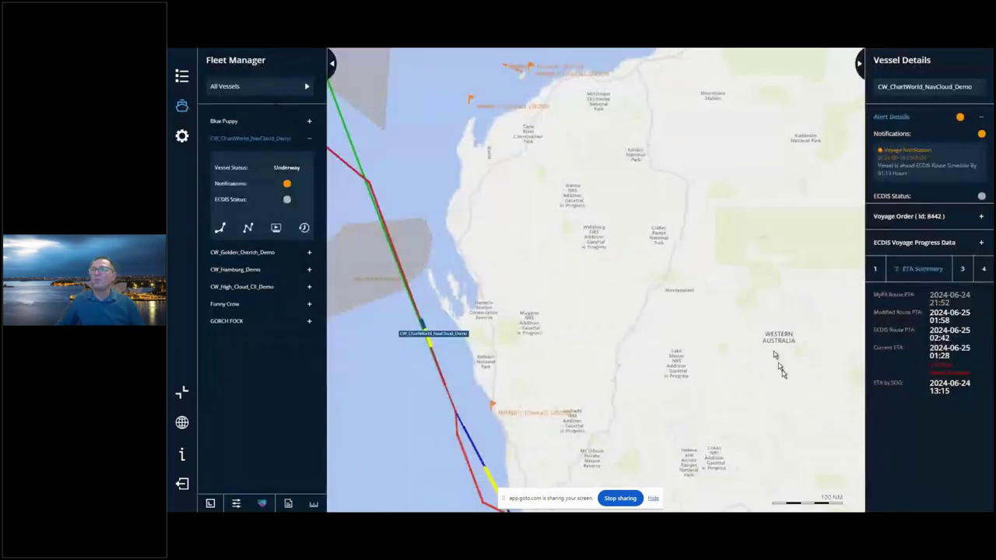
scroll(602, 403, "up", 1)
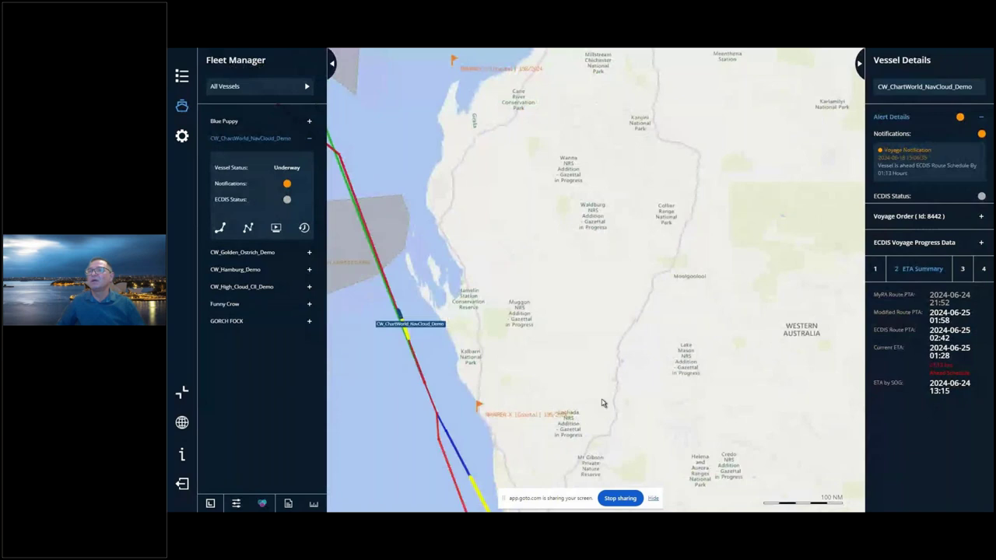
scroll(601, 403, "up", 1)
scroll(765, 253, "up", 1)
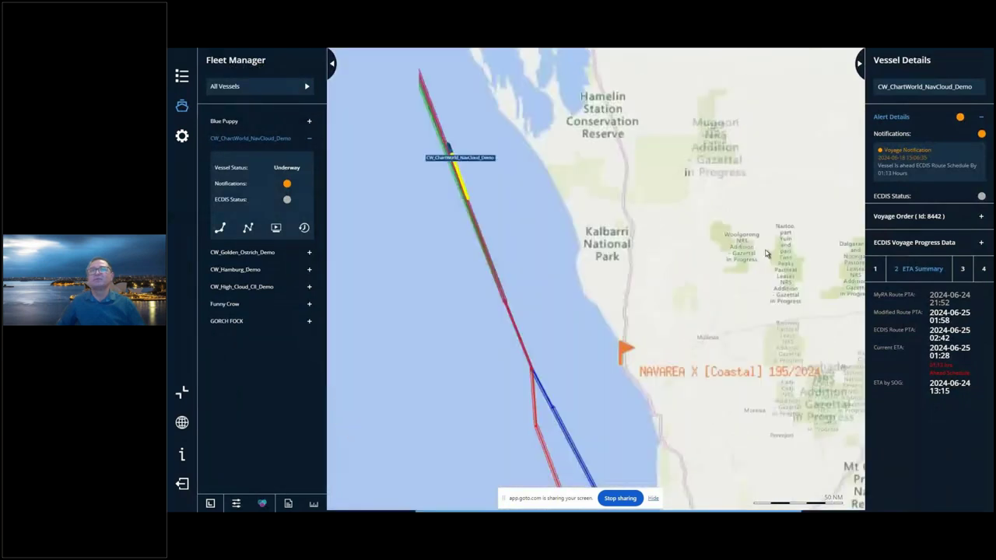
left_click_drag(558, 135, 580, 205)
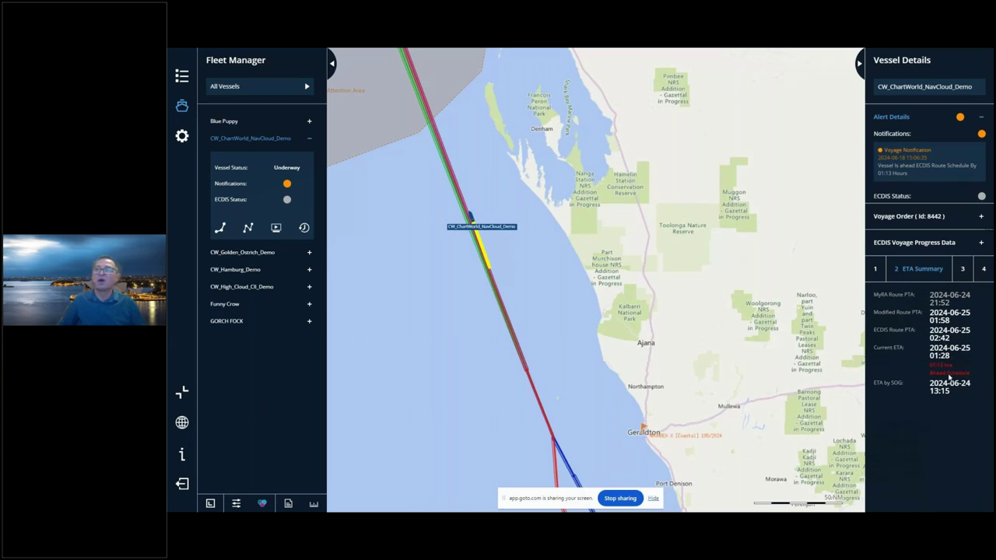
left_click(982, 218)
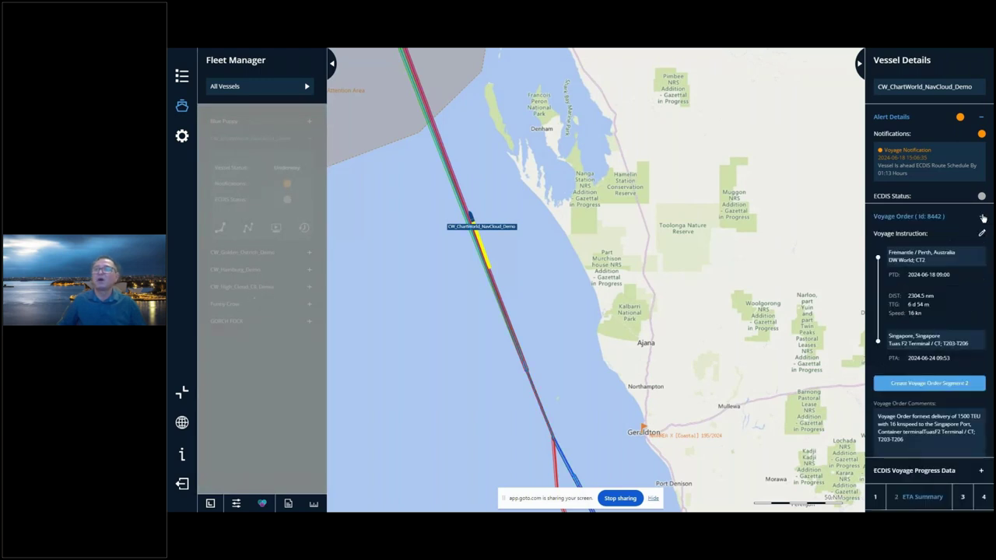
scroll(947, 269, "down", 3)
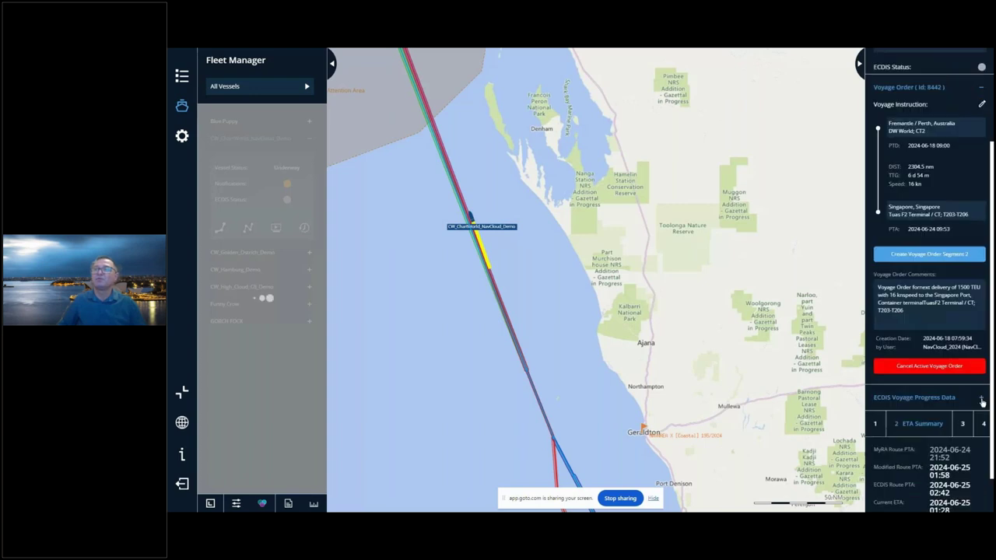
scroll(948, 269, "down", 3)
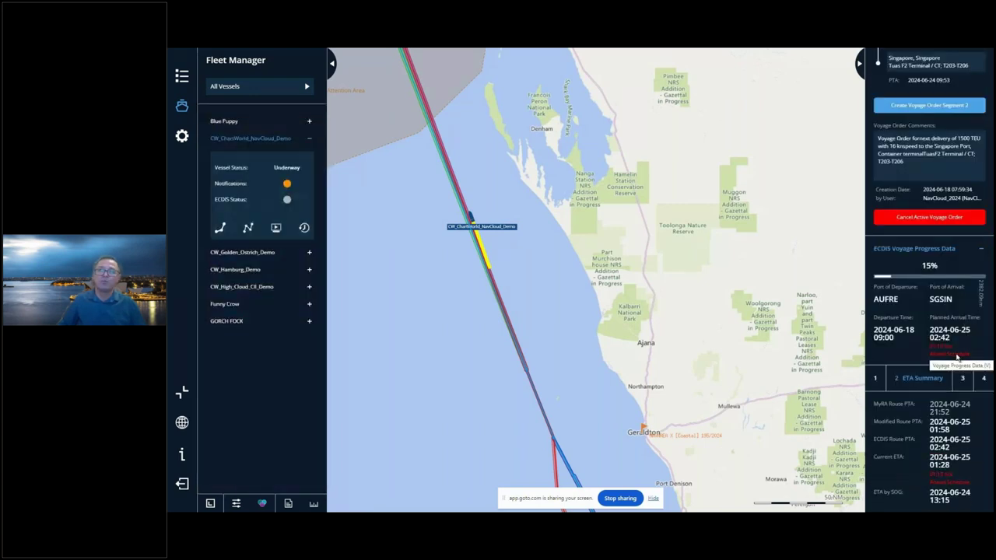
Raise the Out Of Schedule Arrival notification time slightly, and check the vessel's alert details on the map with the voyage order collapsed
left_click(180, 140)
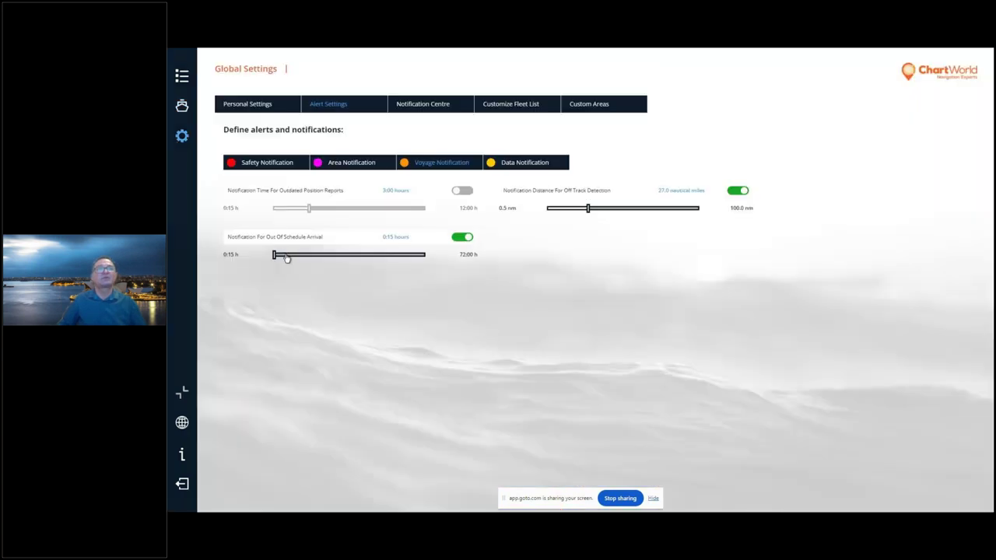
left_click_drag(286, 258, 280, 257)
left_click(182, 105)
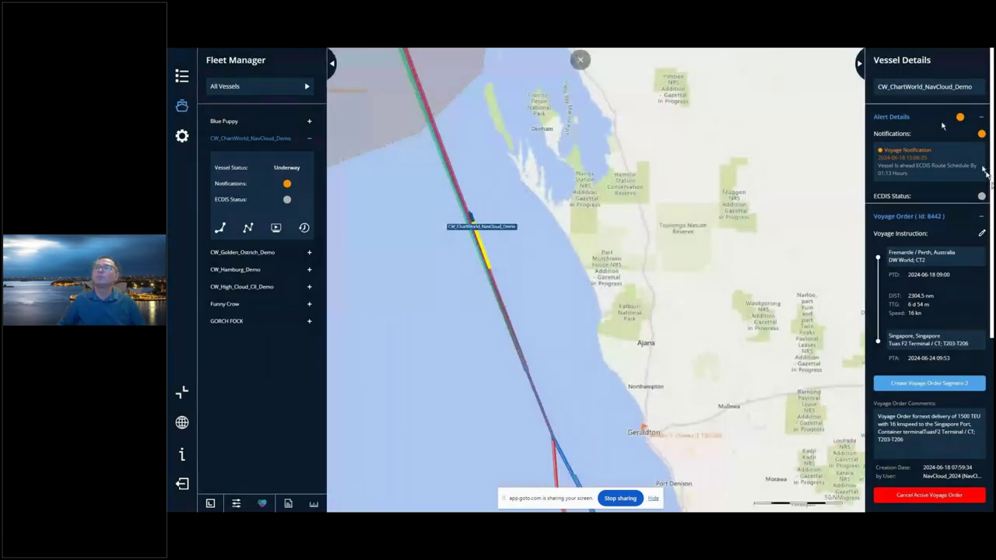
left_click(979, 216)
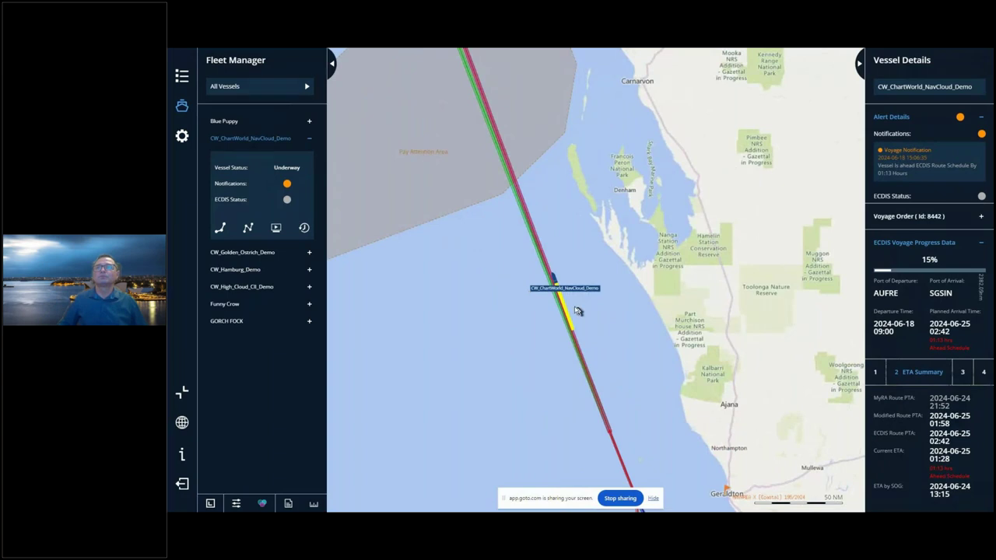
scroll(631, 235, "down", 2)
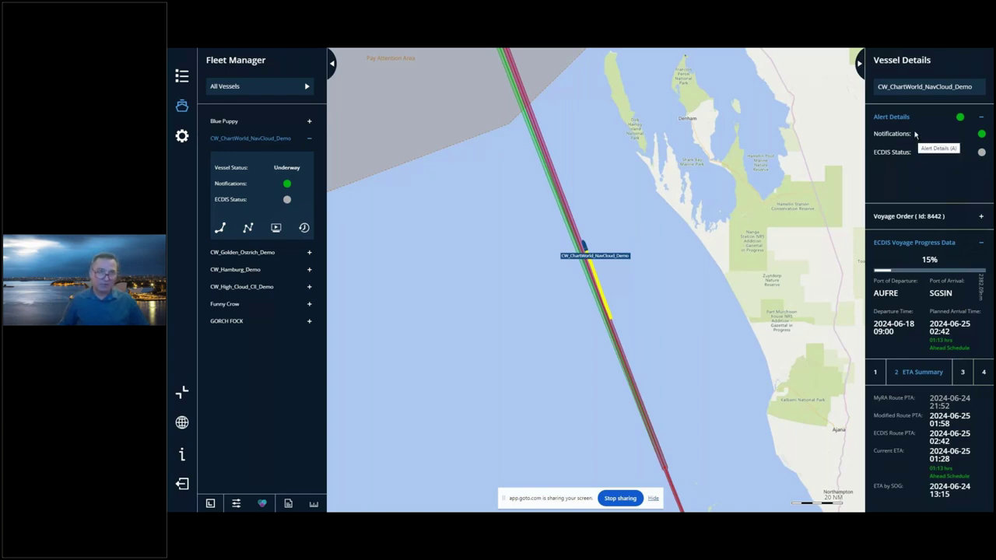
View the CW_ChartWorld_NavCloud_Demo voyage plan's waypoint list and its Voyage Data safety values, and close the voyage plan window
left_click(221, 229)
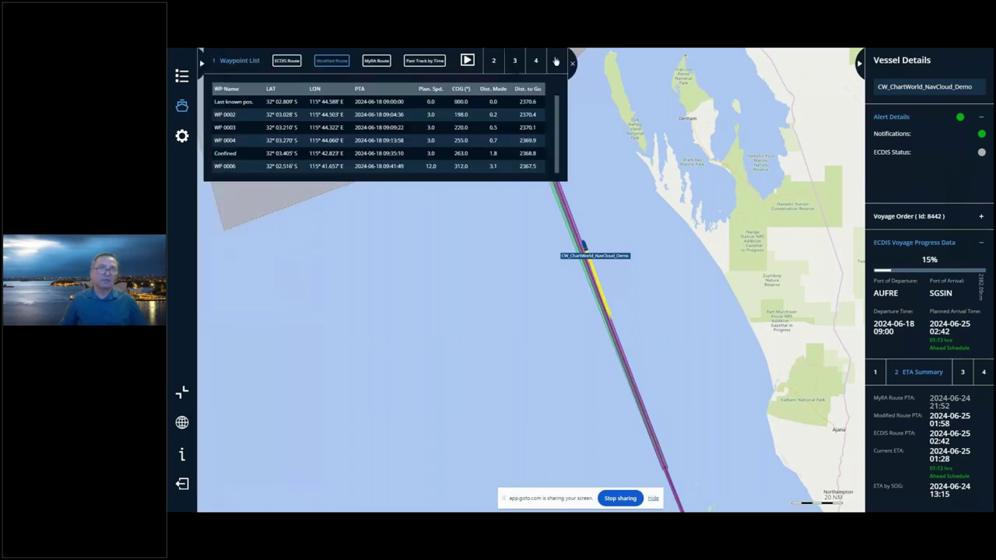
left_click(555, 61)
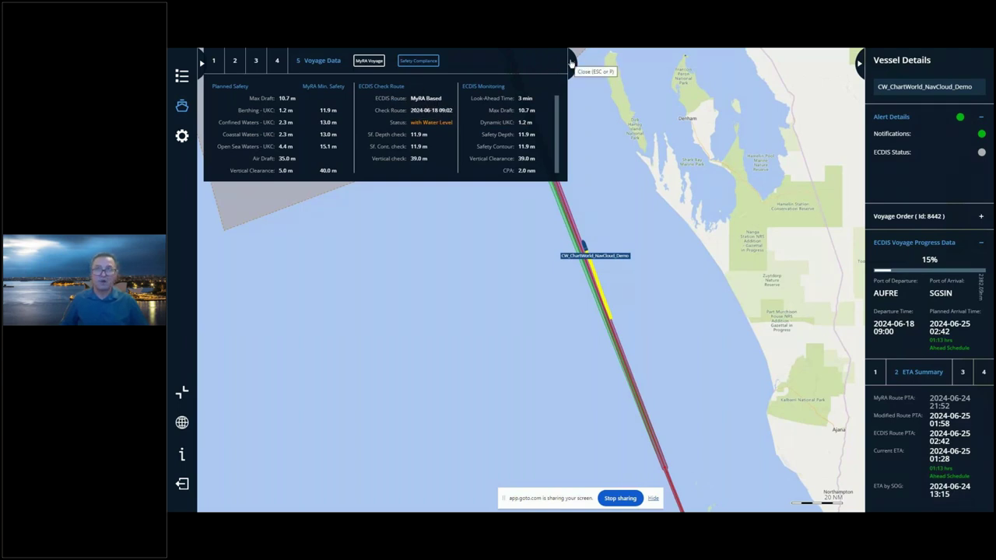
left_click(571, 63)
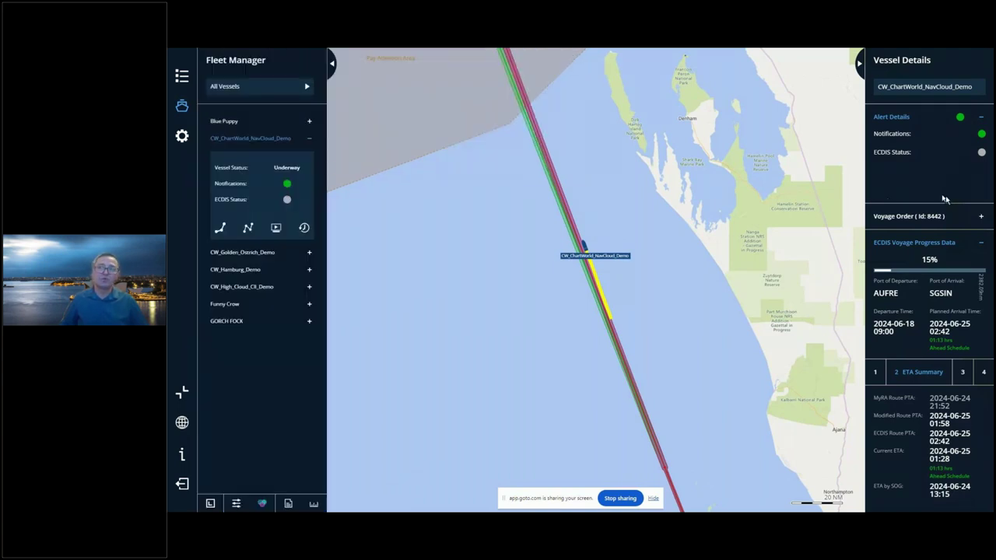
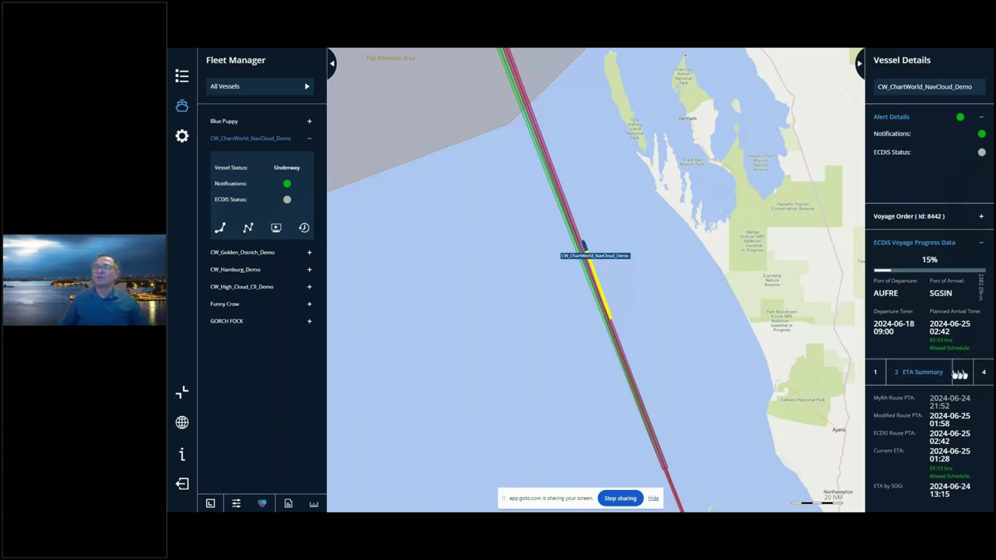
Review the vessel's Vessel Data, Weather Data and Vessel Info, checking its past track point on the map
left_click(876, 371)
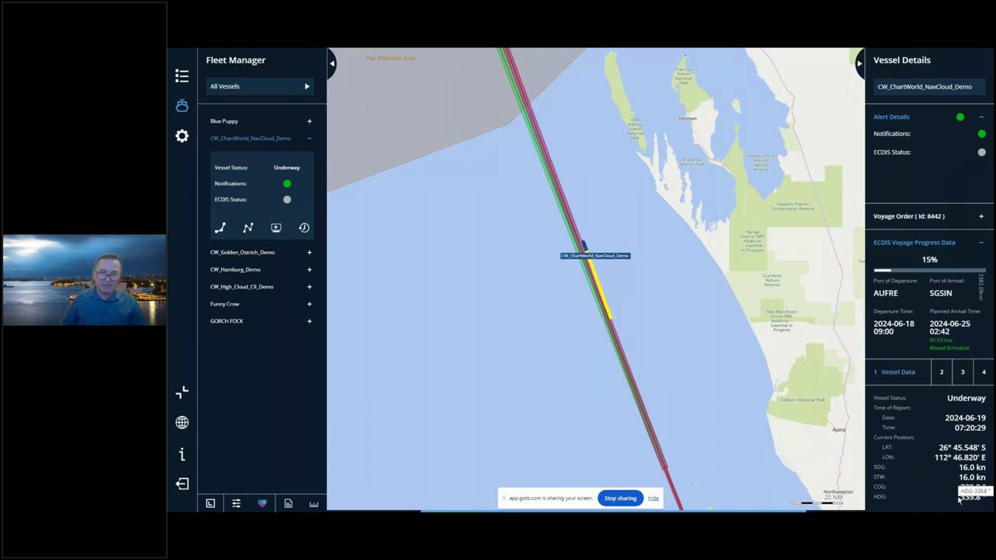
left_click(963, 374)
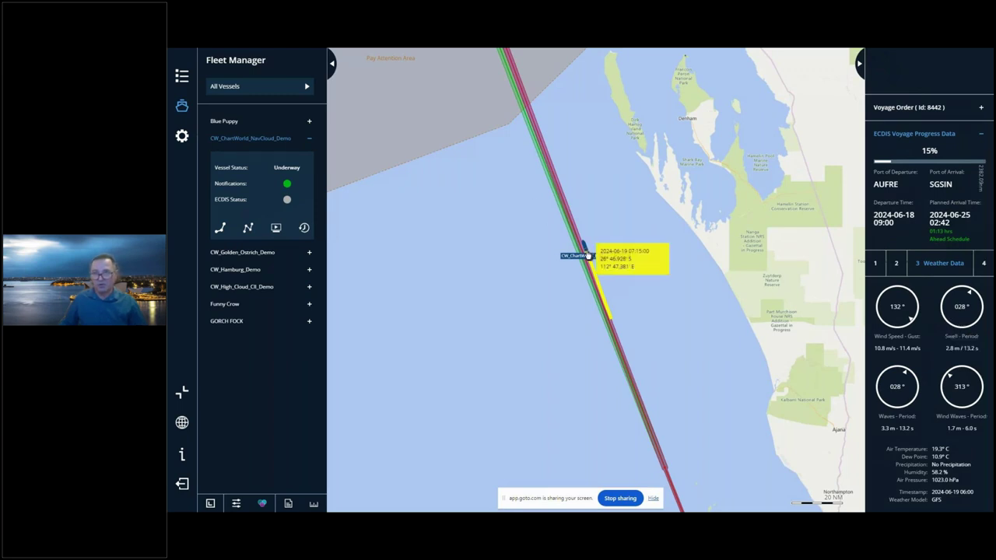
mouse_move(583, 247)
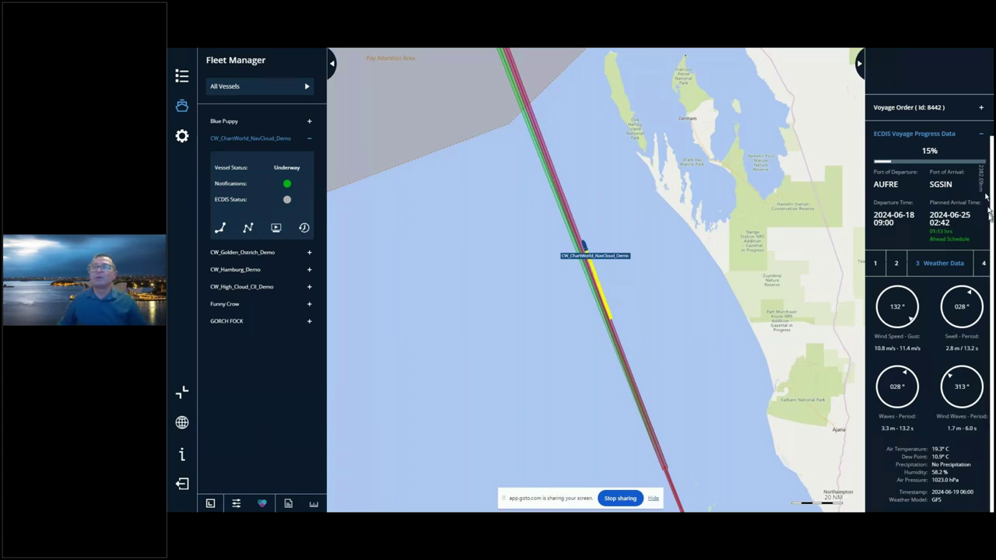
left_click(980, 266)
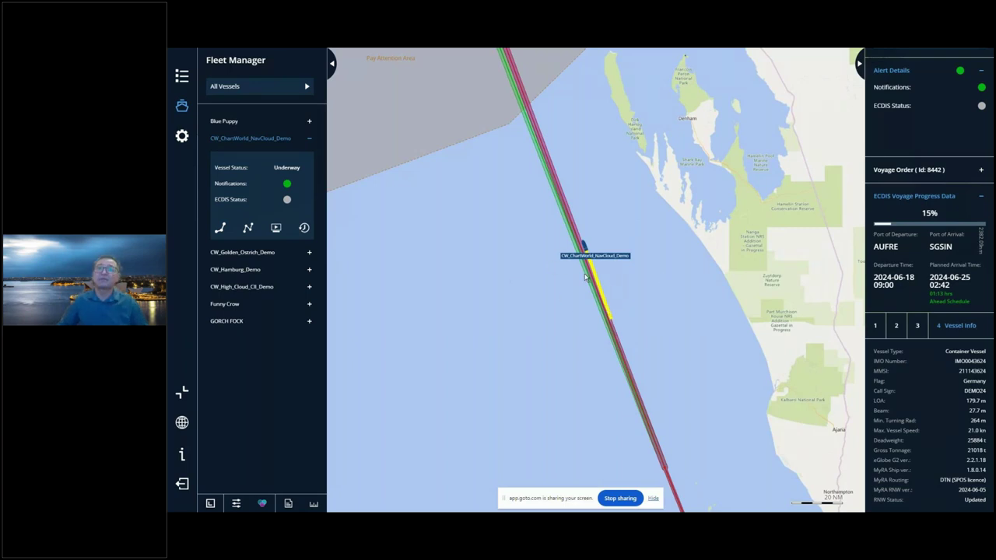
mouse_move(592, 276)
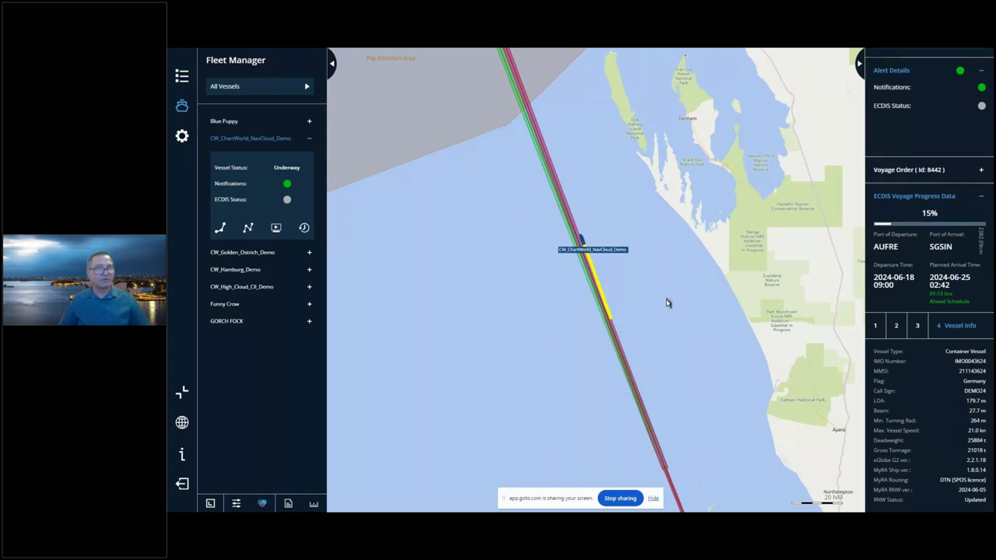
Examine the vessel's routes on the map around the Pay Attention Area and the Test HRA (High Risk Area)
scroll(667, 303, "down", 5)
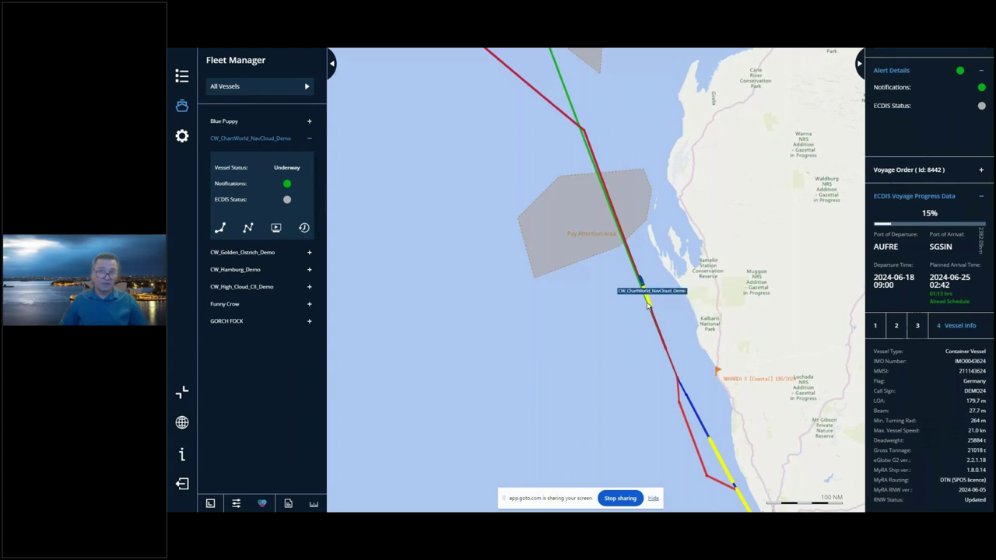
mouse_move(648, 302)
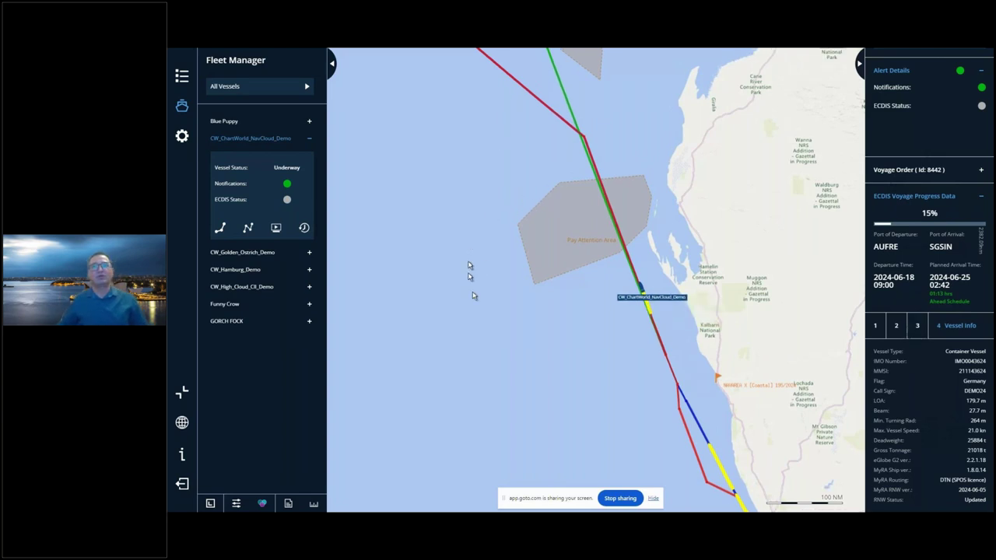
left_click_drag(472, 295, 475, 387)
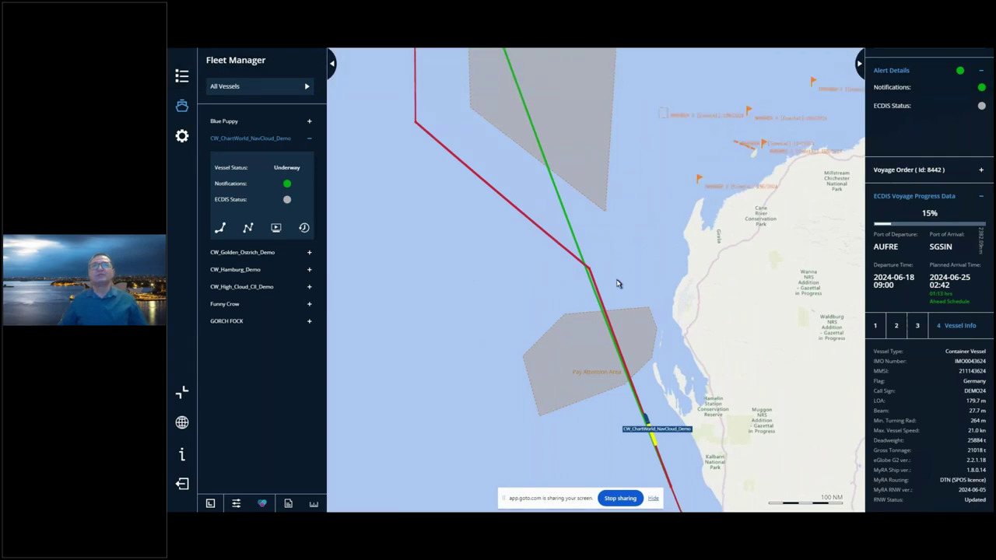
scroll(617, 284, "down", 1)
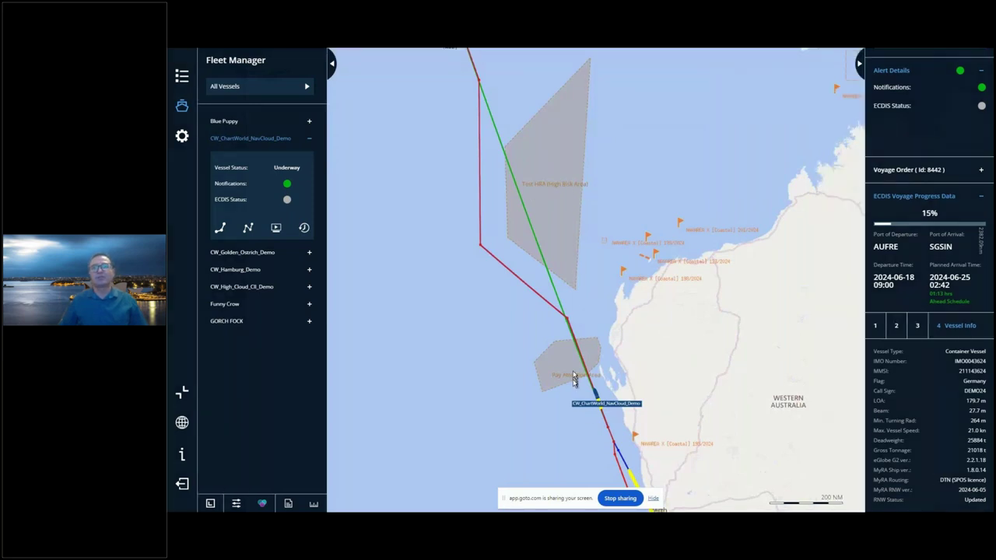
scroll(574, 382, "up", 2)
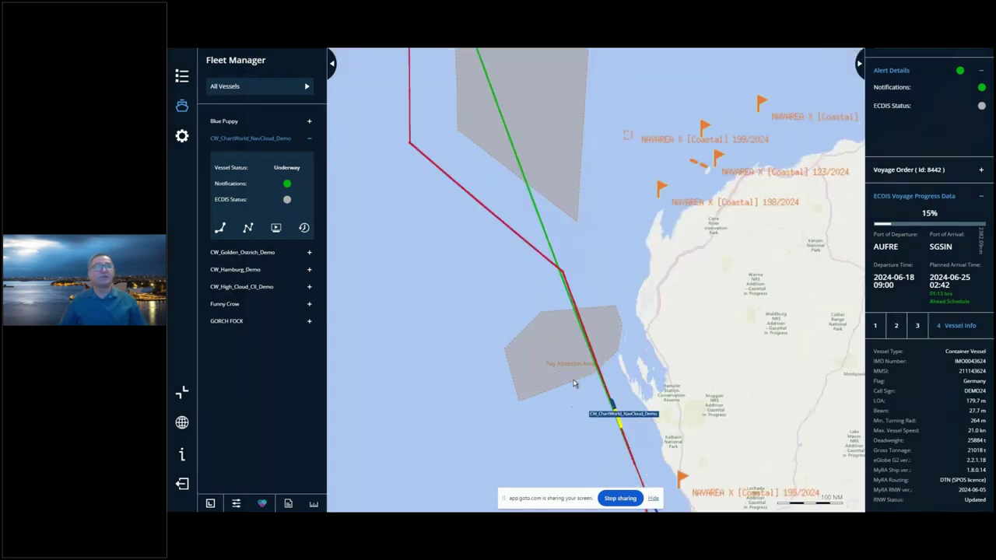
Check the area notification settings in the alert settings, and return to the vessel on the map
left_click(182, 136)
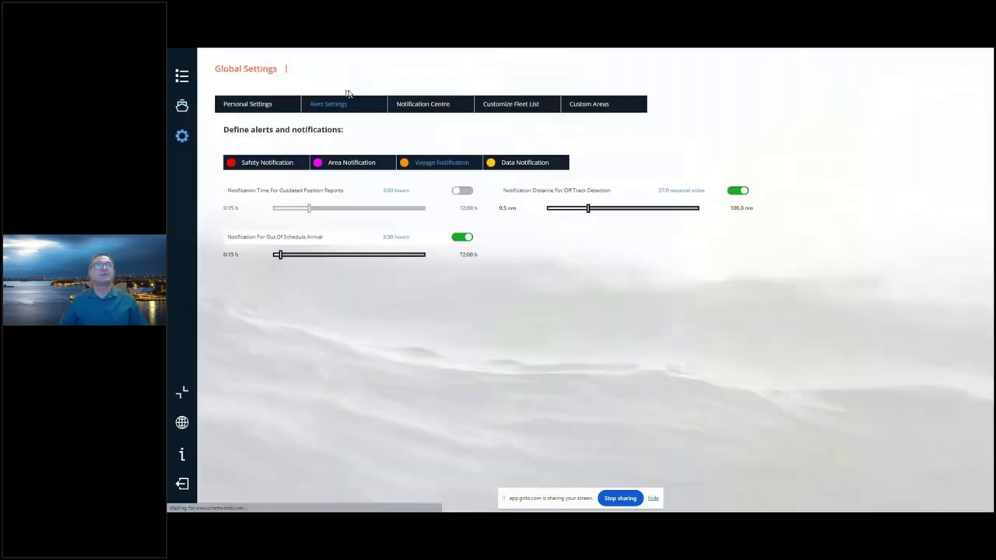
left_click(346, 163)
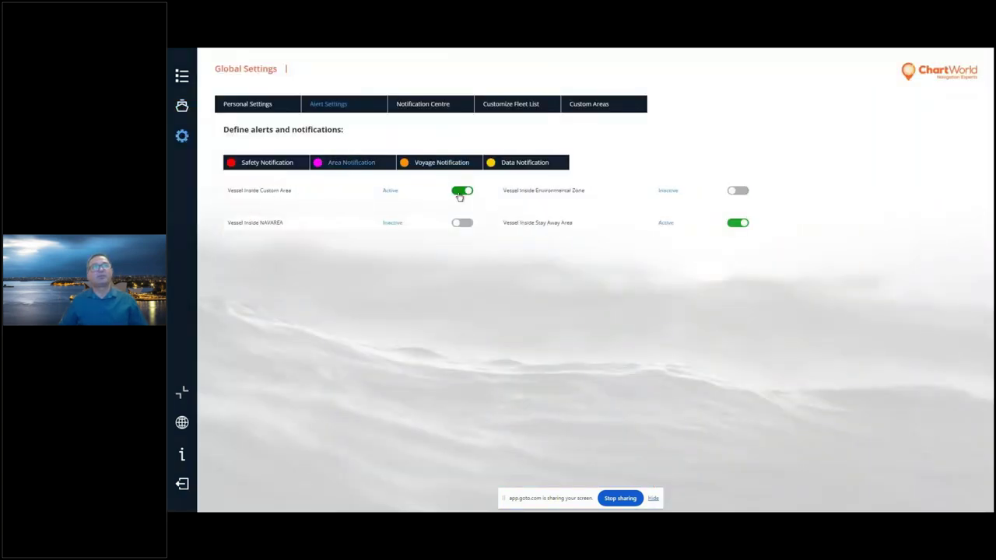
left_click(182, 106)
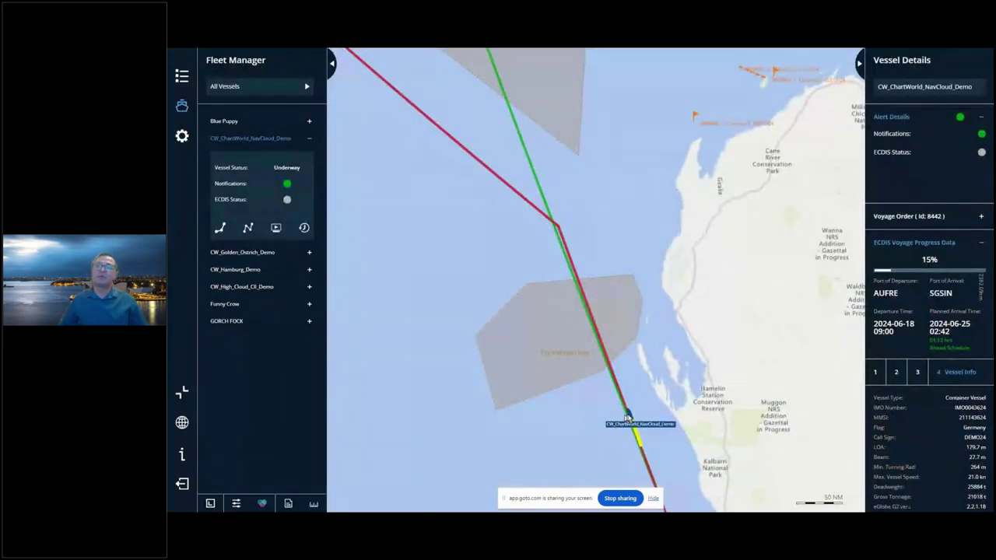
mouse_move(627, 417)
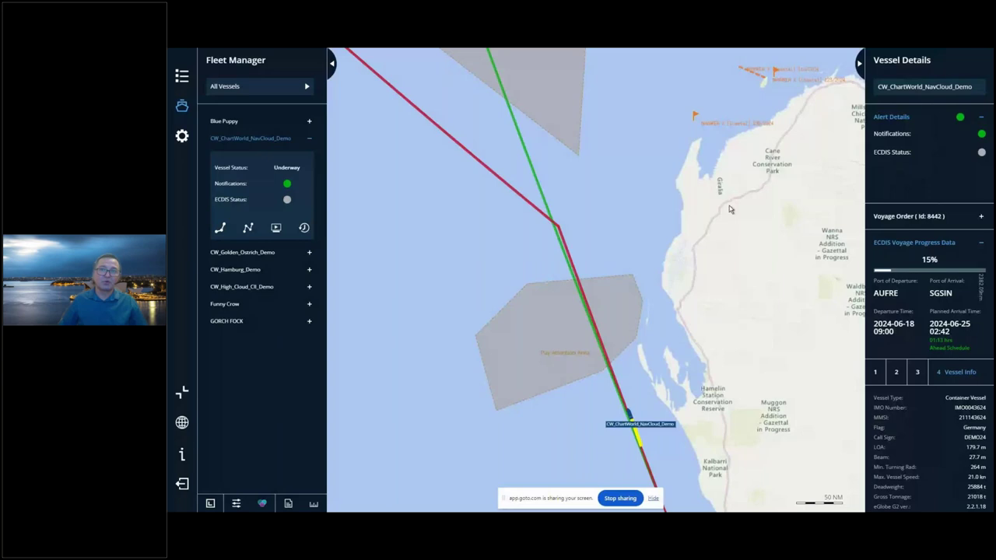
Check the list of uploaded custom areas in the global settings, and return to the vessel near the Pay Attention Area
left_click(181, 135)
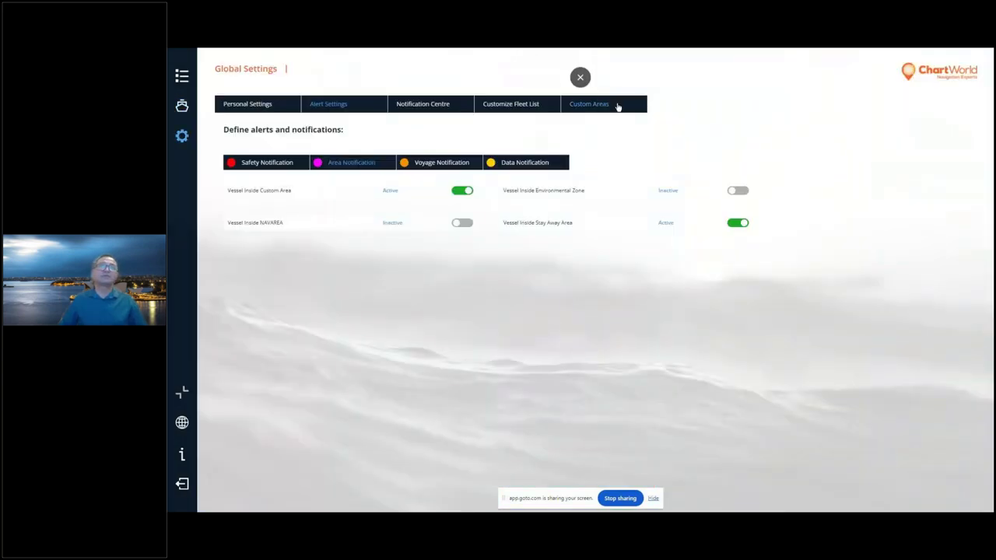
left_click(617, 106)
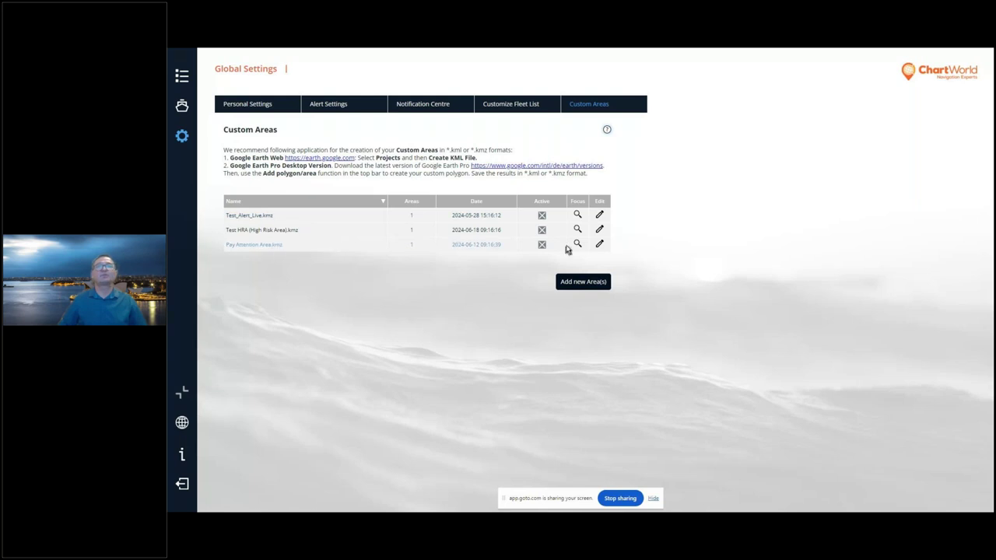
left_click(182, 107)
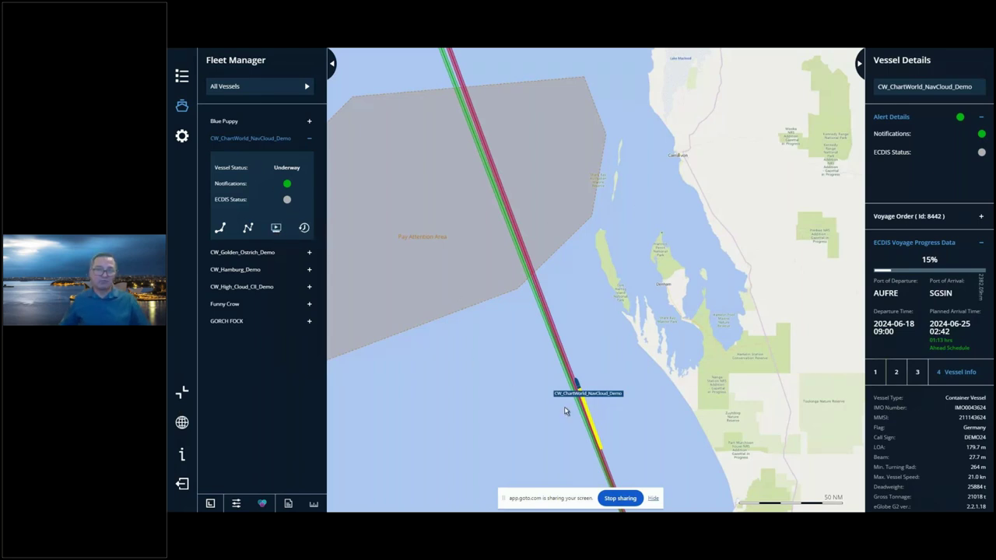
mouse_move(568, 398)
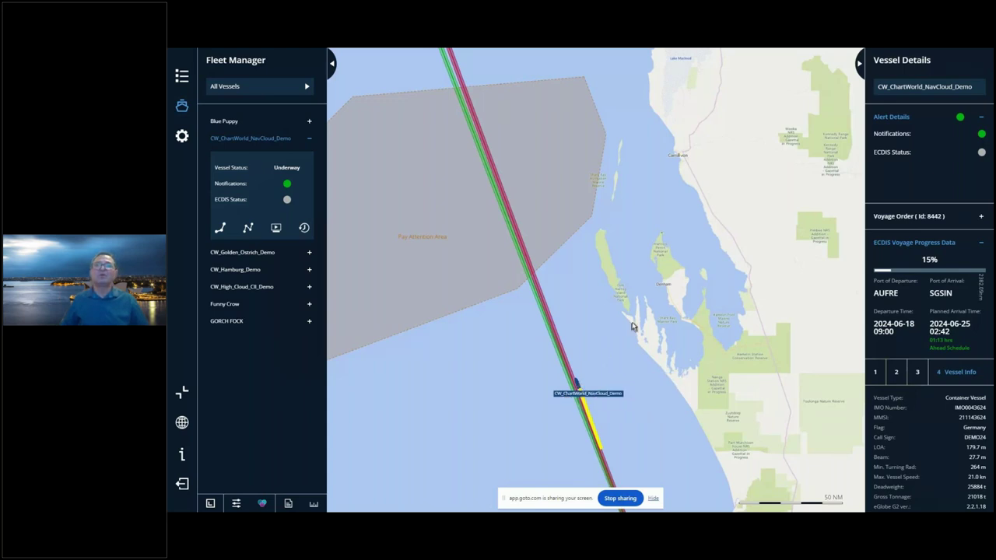
mouse_move(591, 262)
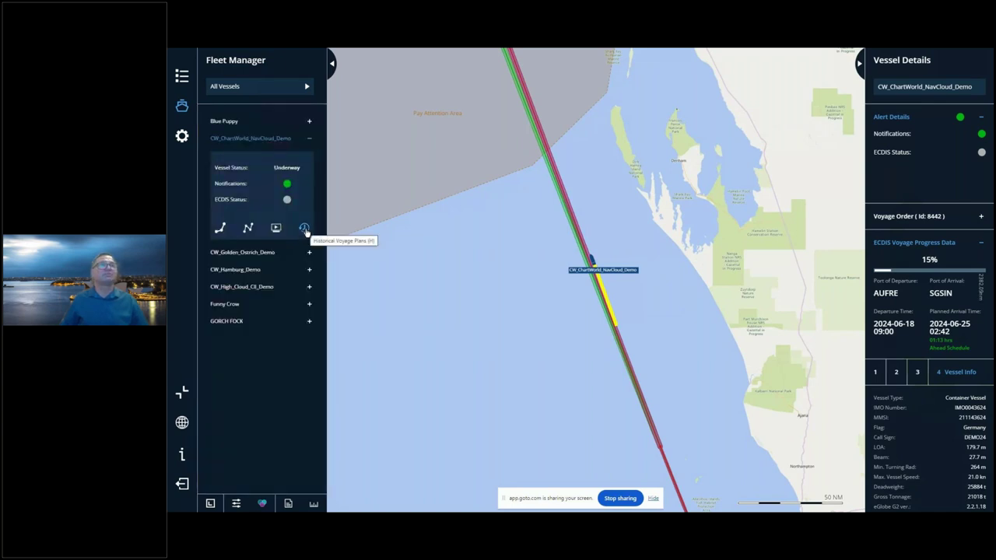
Load the historical AUFRE - SGSIN voyage plan that starts on 2024-06-11, with the fleet list collapsed and the plans window moved aside
left_click(305, 228)
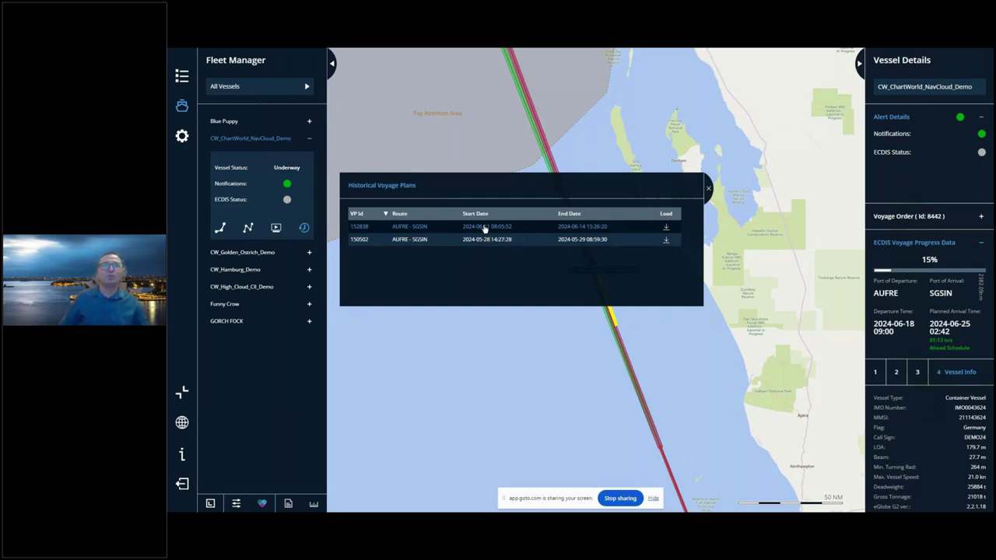
left_click(484, 227)
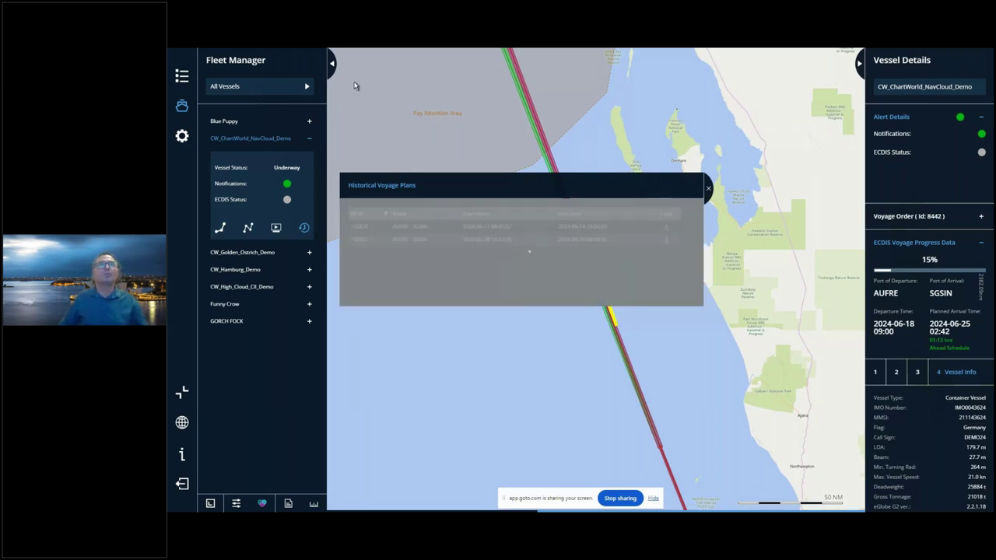
left_click(331, 62)
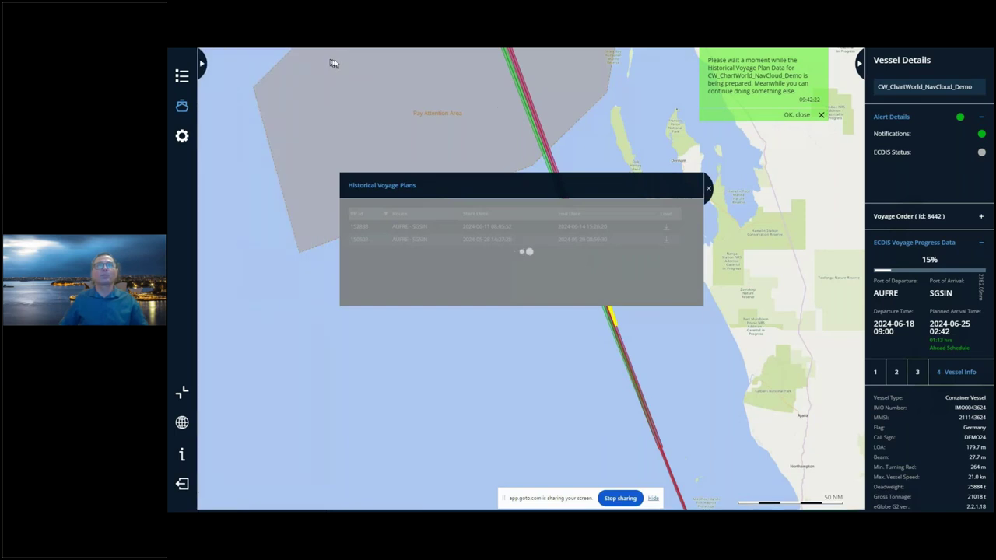
left_click_drag(559, 187, 557, 190)
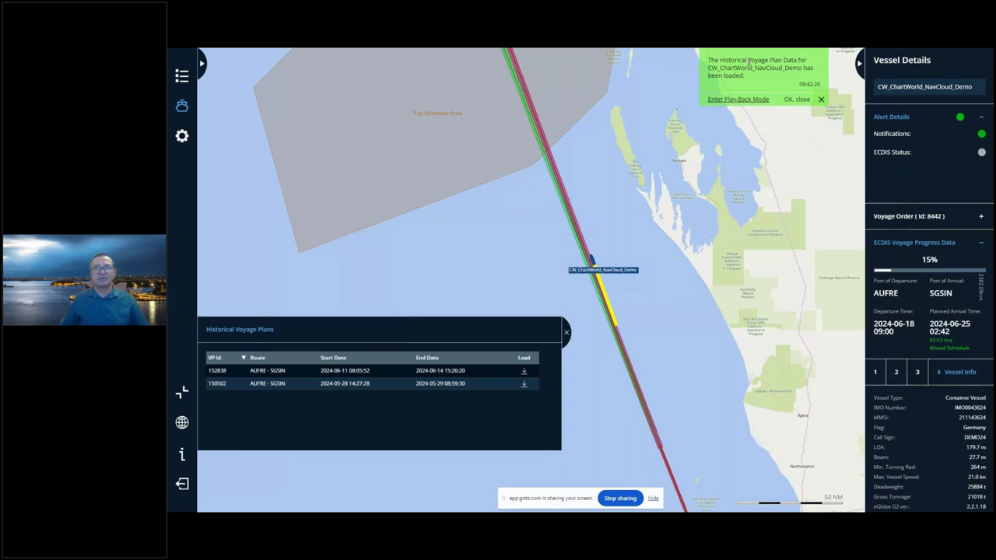
Enter playback mode for the loaded voyage plan, show the vessel at its departure port, and move the playback window clear of the header
left_click(739, 100)
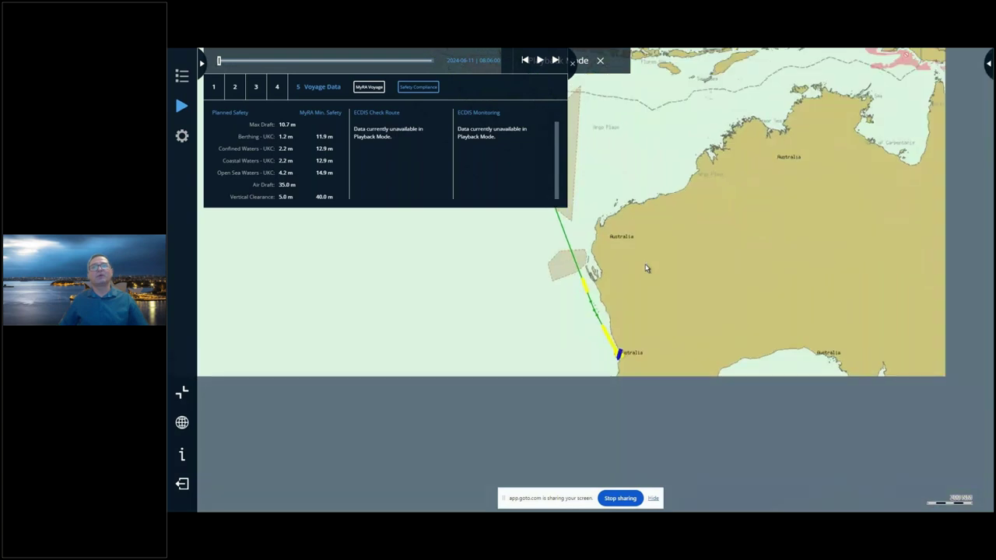
scroll(621, 377, "up", 5)
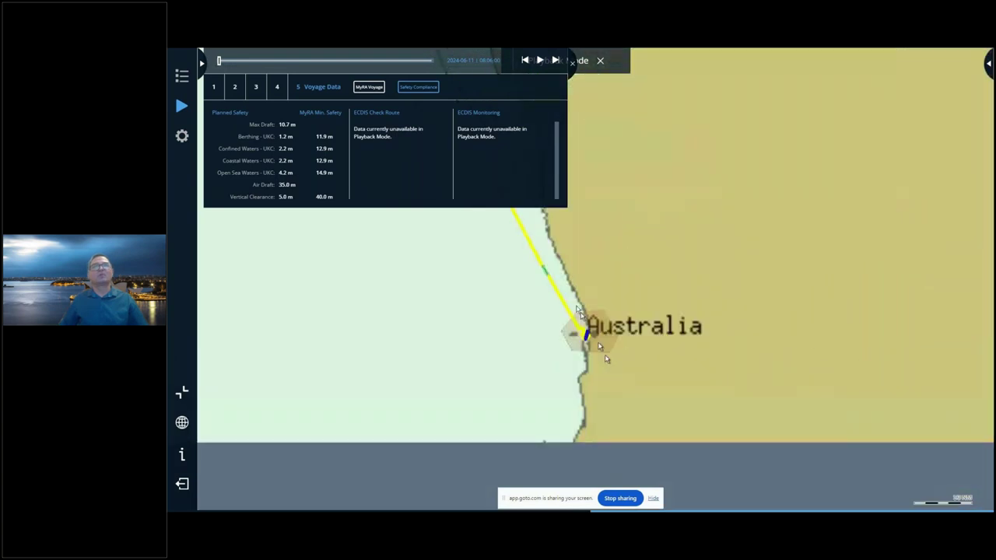
scroll(568, 328, "up", 3)
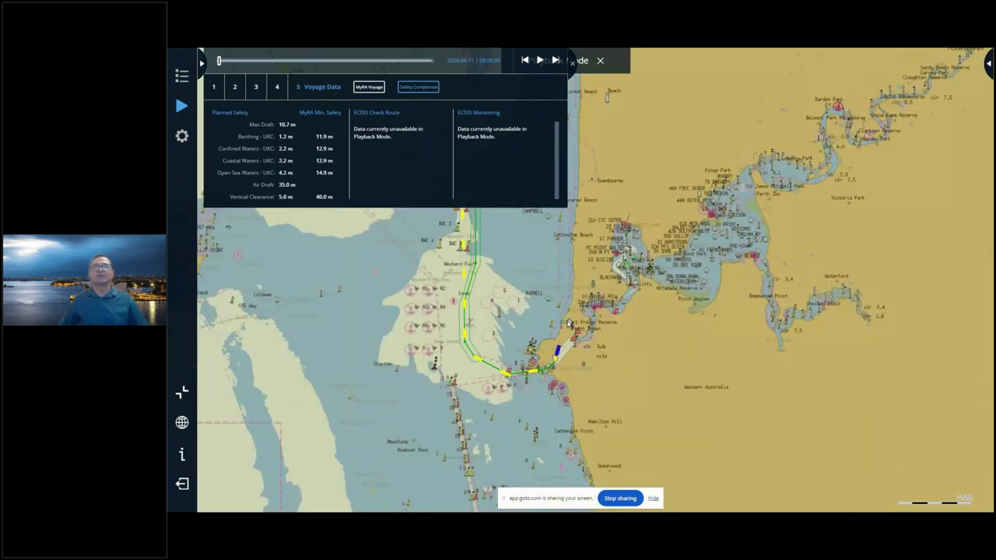
left_click_drag(569, 324, 629, 319)
mouse_move(639, 346)
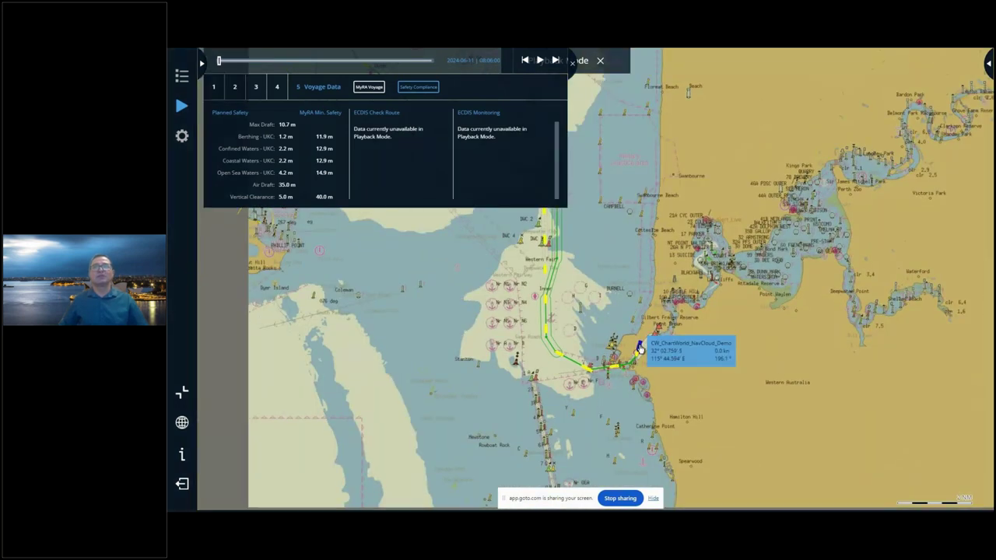
scroll(639, 346, "up", 3)
left_click_drag(431, 67, 424, 127)
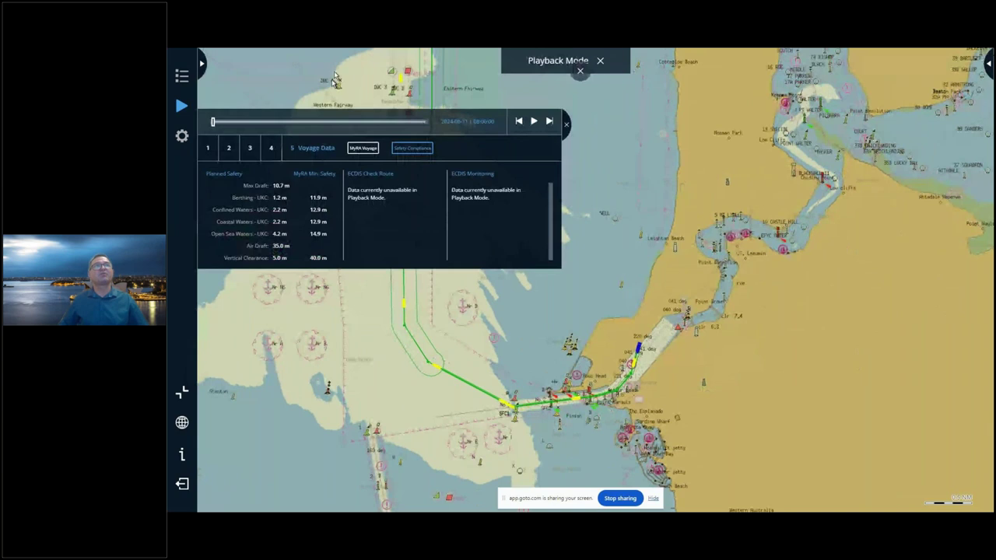
left_click(218, 122)
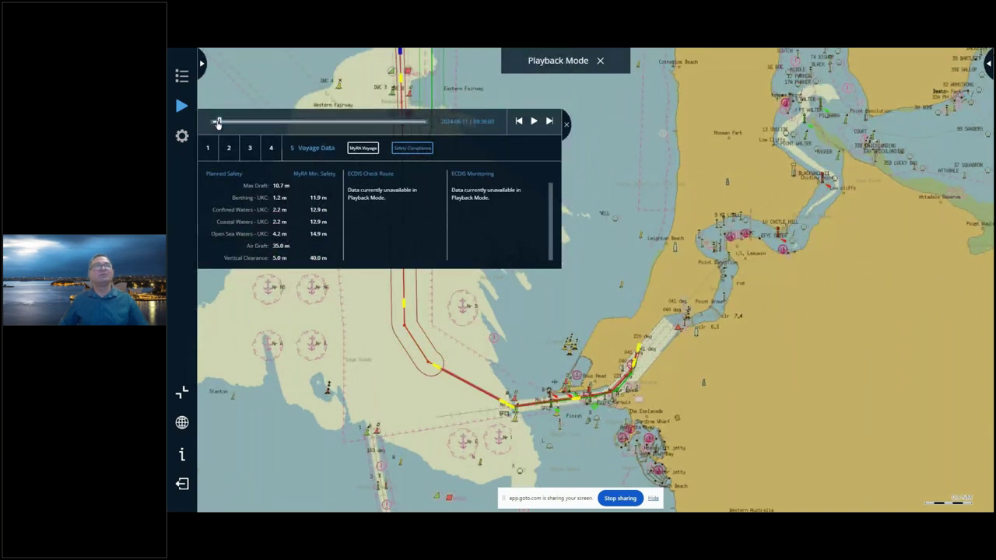
left_click(217, 124)
left_click(220, 125)
left_click(221, 126)
left_click(208, 147)
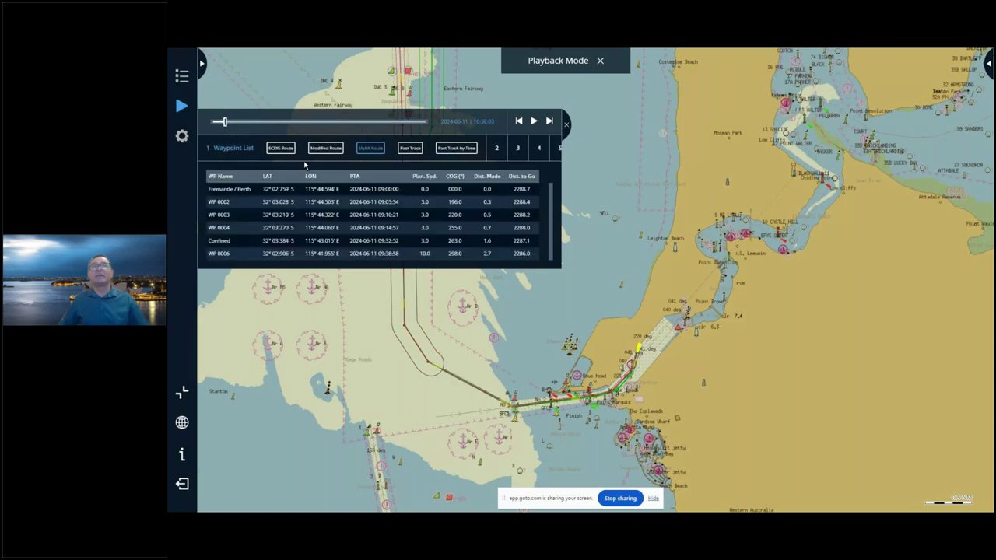
left_click(504, 148)
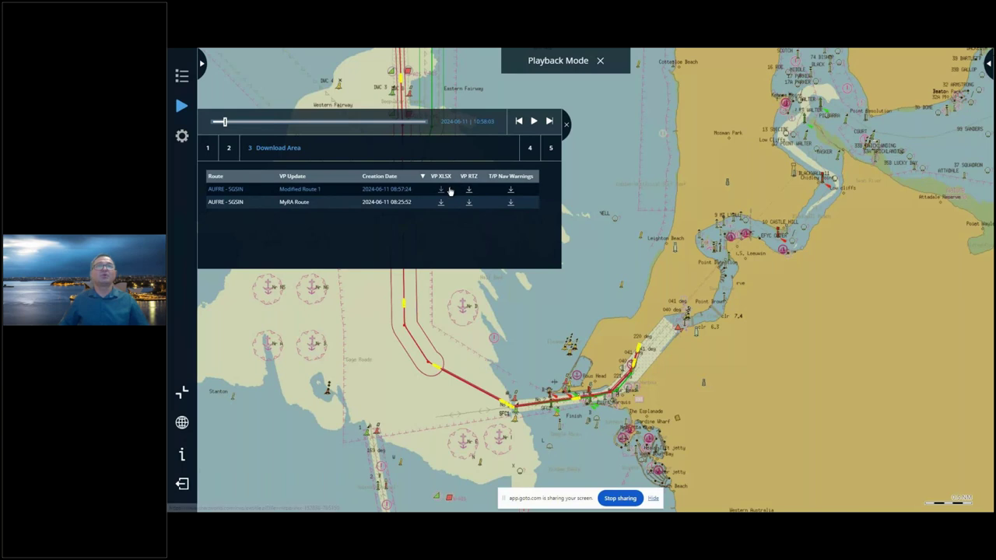
scroll(797, 269, "down", 2)
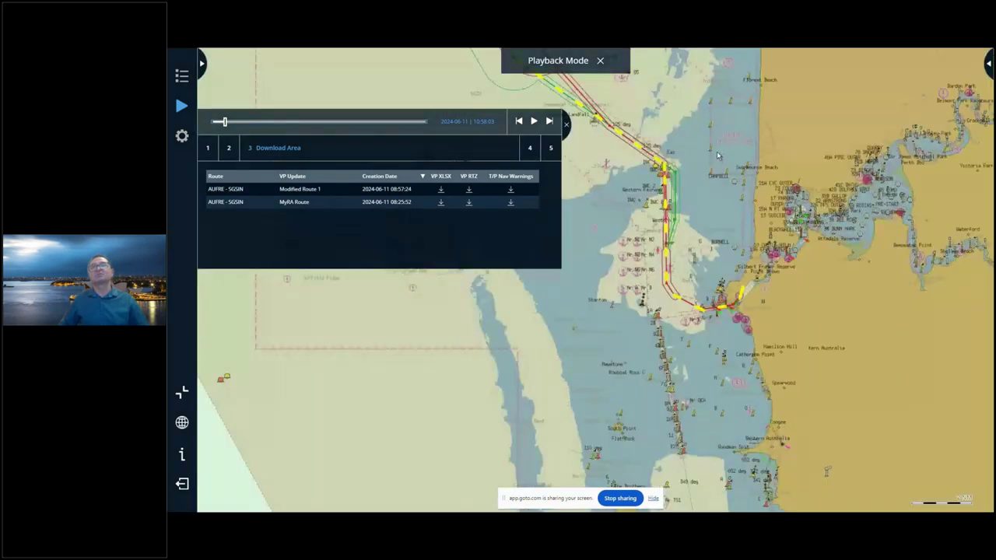
left_click_drag(717, 156, 809, 261)
scroll(844, 193, "down", 3)
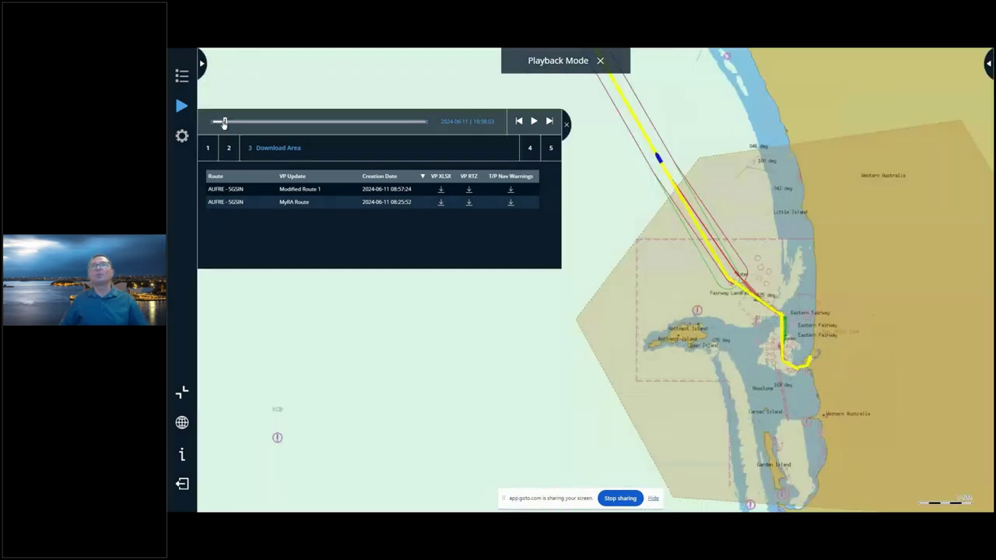
left_click_drag(221, 122, 214, 123)
scroll(705, 294, "up", 3)
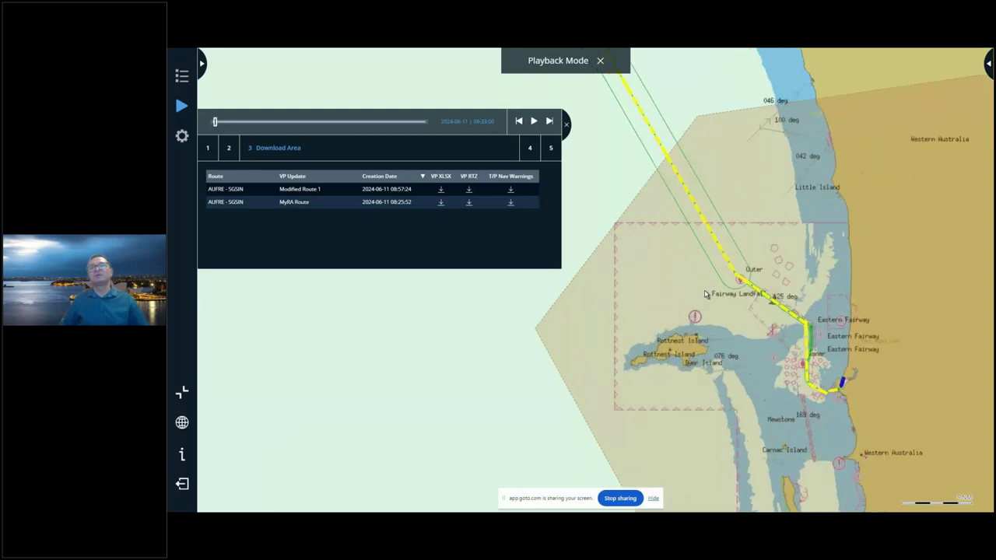
left_click_drag(630, 250, 624, 241)
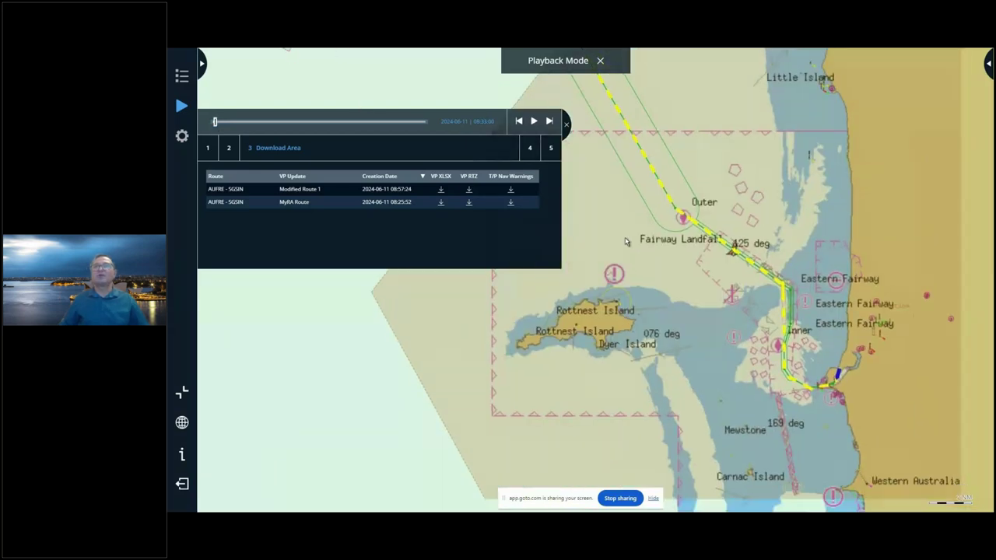
mouse_move(710, 237)
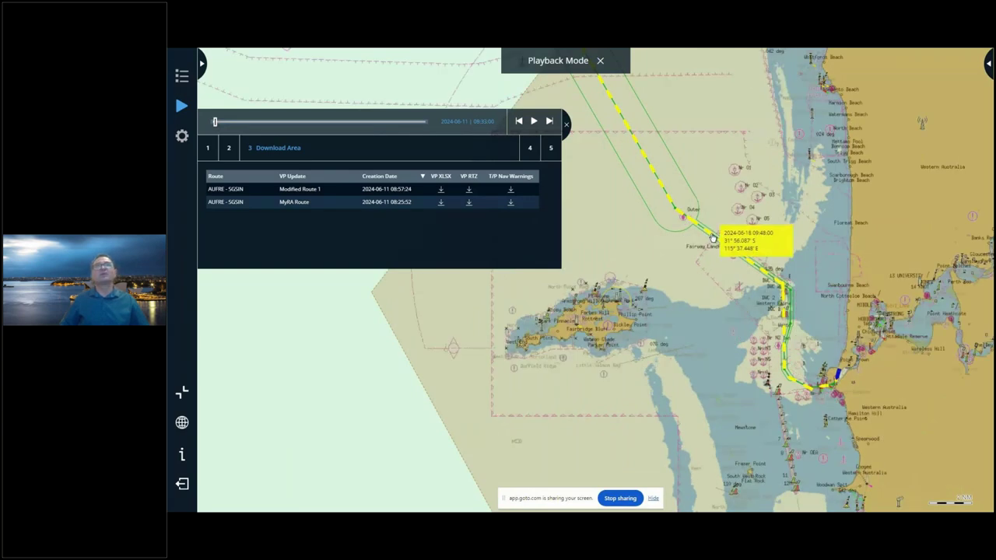
left_click(534, 122)
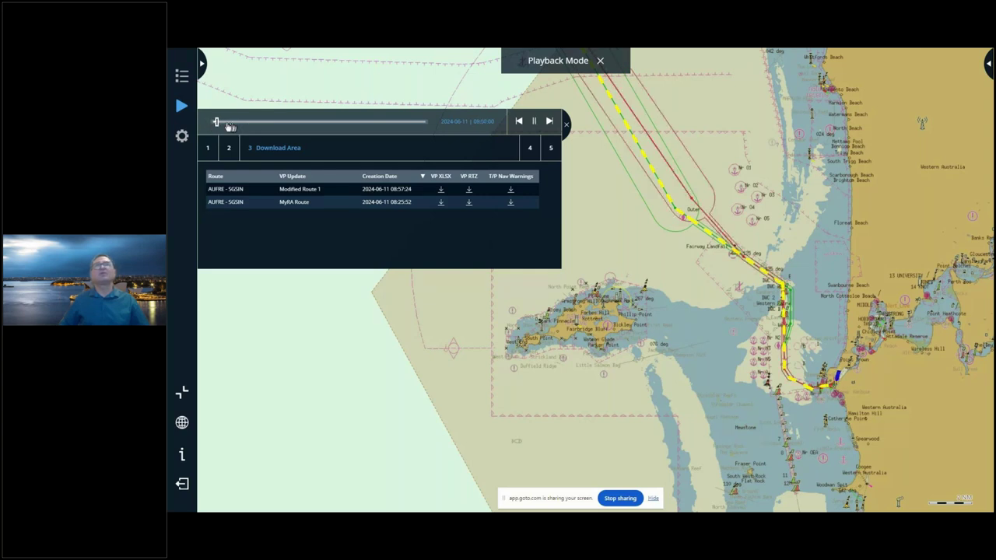
left_click(534, 120)
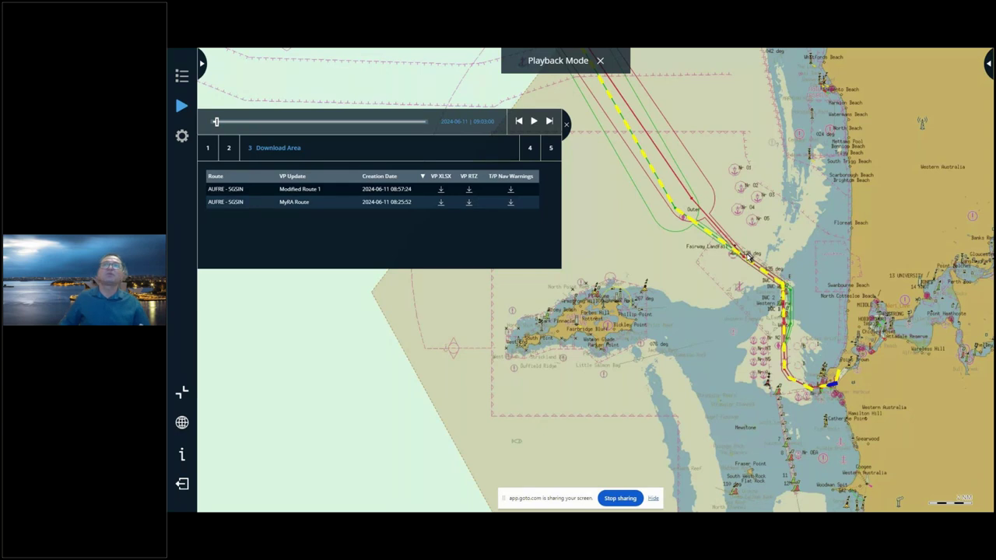
scroll(721, 148, "up", 2)
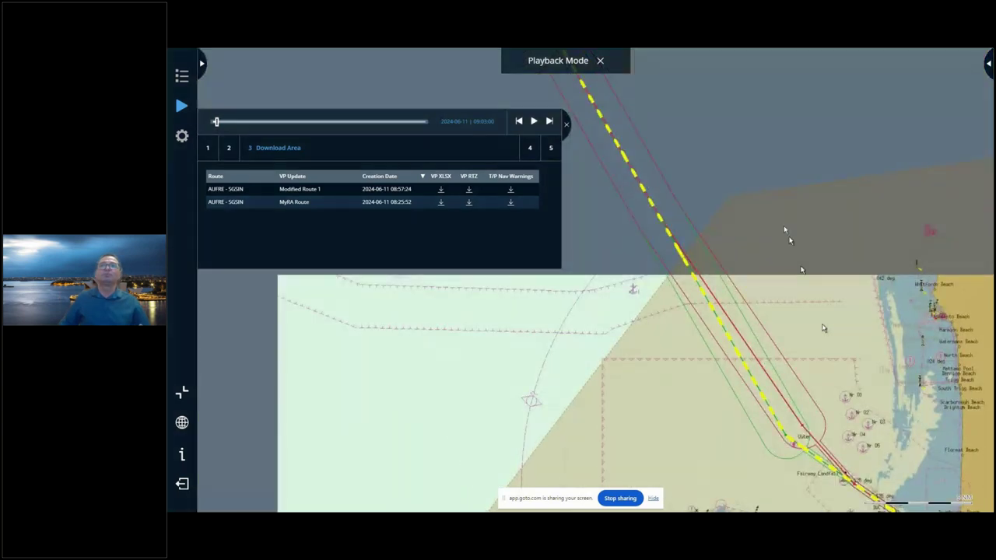
scroll(617, 95, "up", 3)
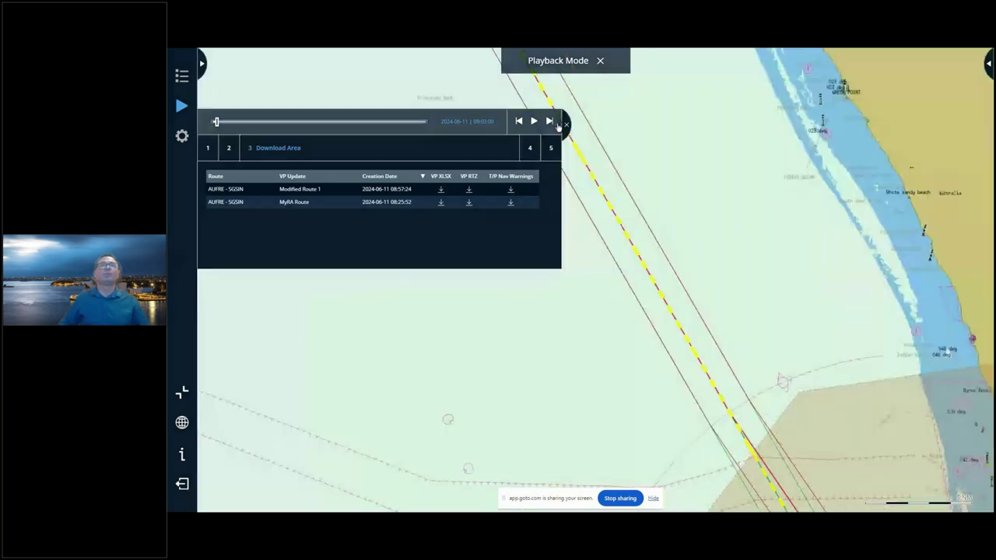
Exit playback mode and close the historical voyage plans window
left_click(600, 61)
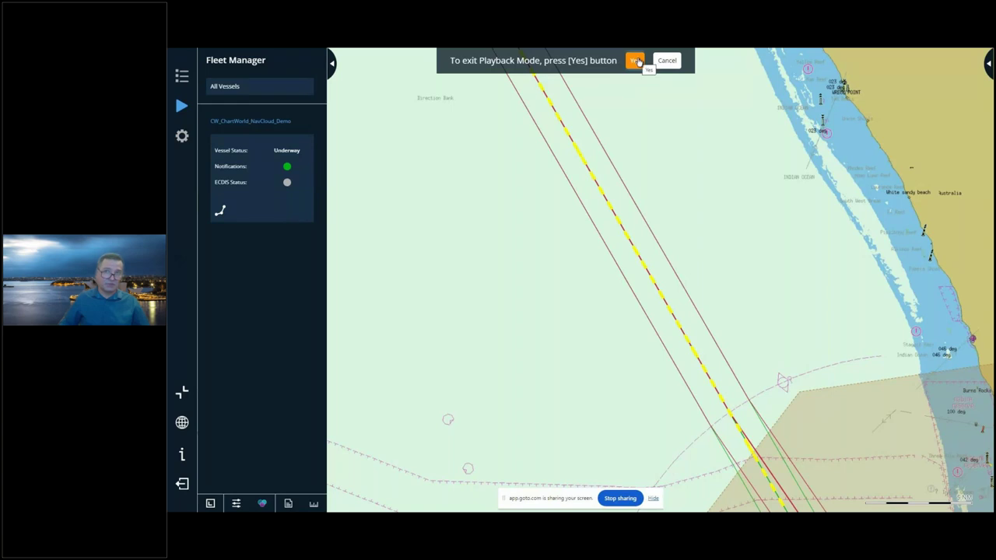
left_click(637, 62)
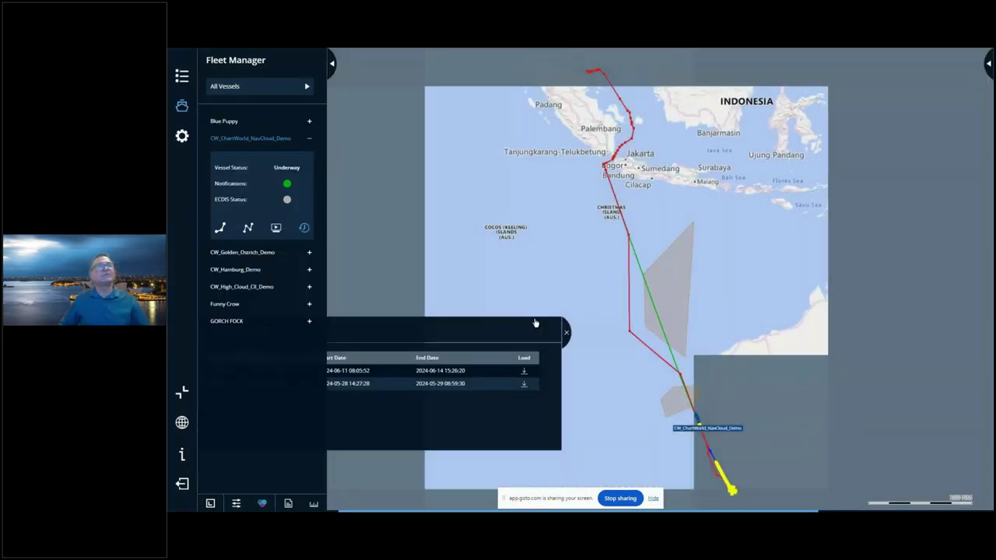
left_click(565, 332)
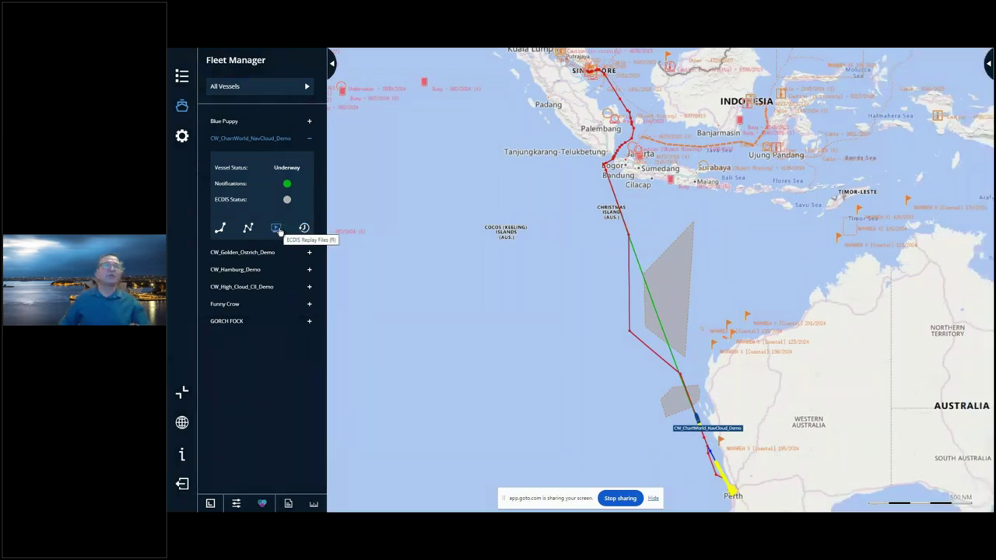
Download the ECDIS replay file of CW_ChartWorld_NavCloud_Demo for 2024-06-13, and close the replay files window
left_click(277, 229)
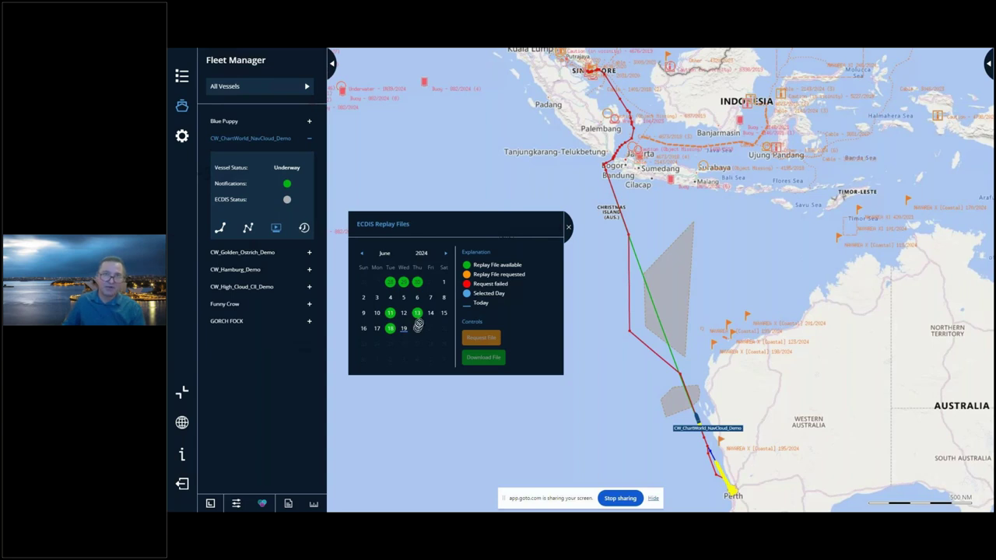
left_click(418, 314)
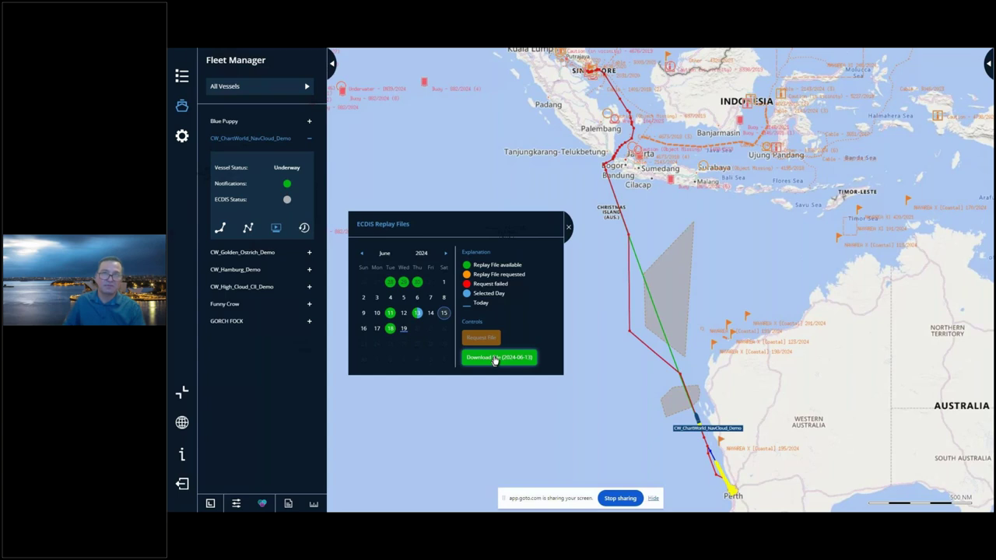
left_click(494, 358)
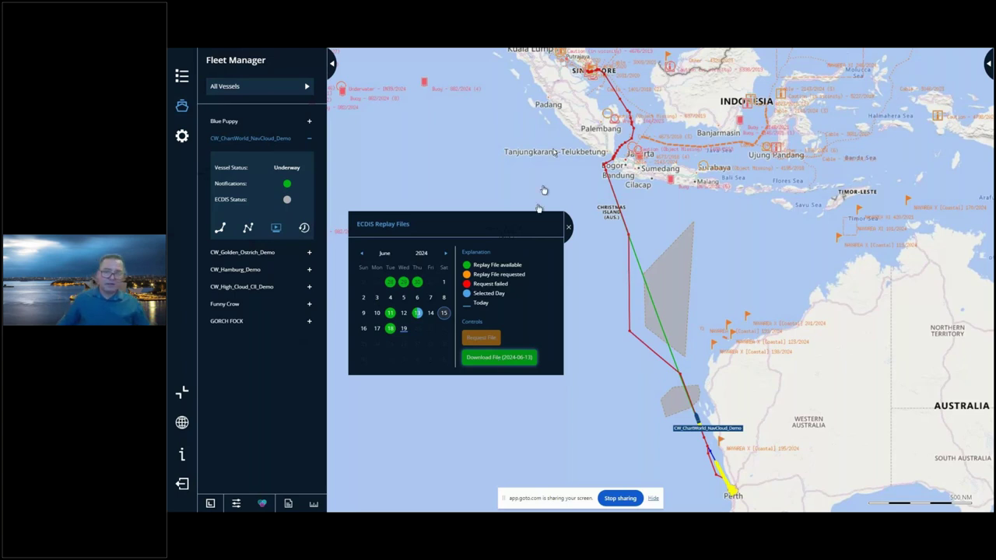
left_click(568, 226)
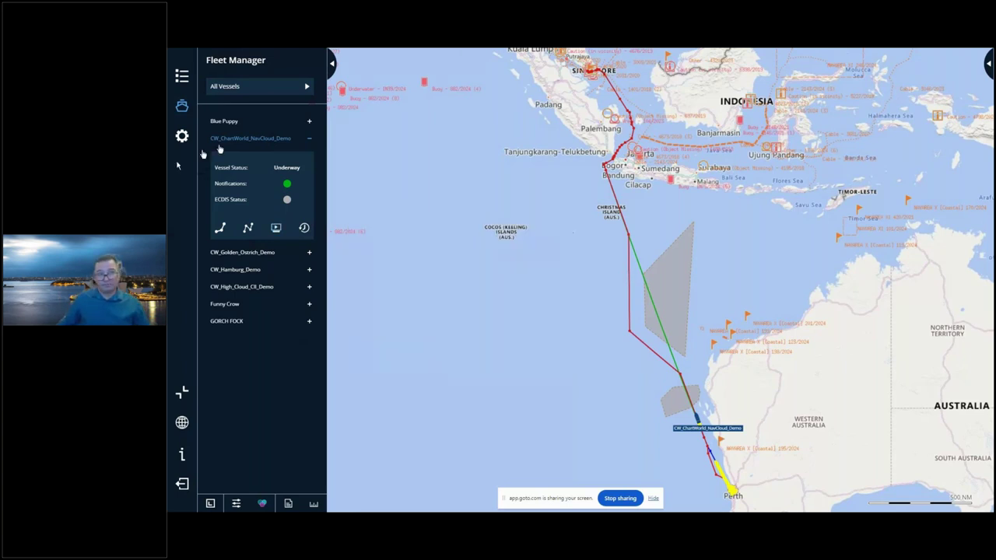
View the User Guide page in the Information section, and read the FAQ answers on the Vessel Details panel and Vessel Tracking statuses
left_click(183, 457)
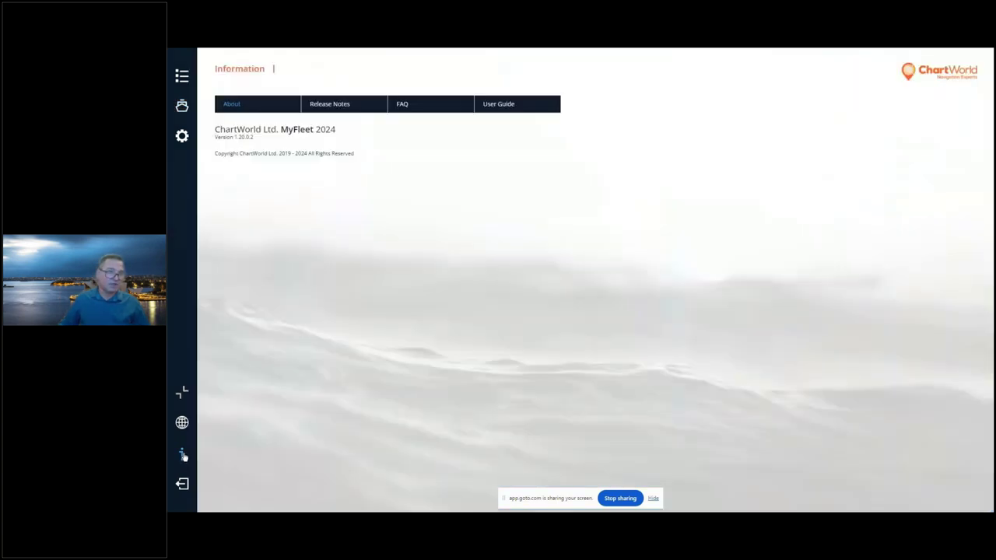
left_click(520, 109)
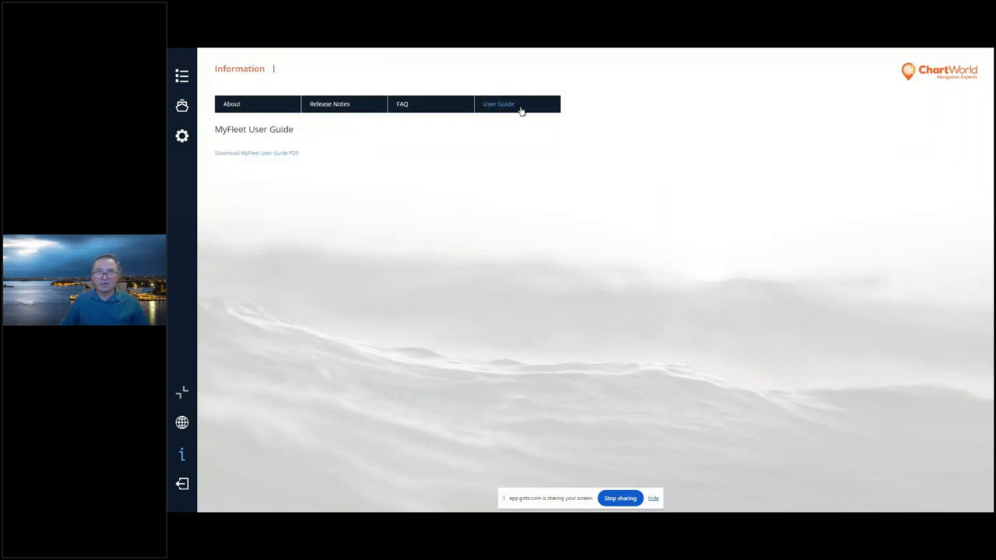
left_click(419, 107)
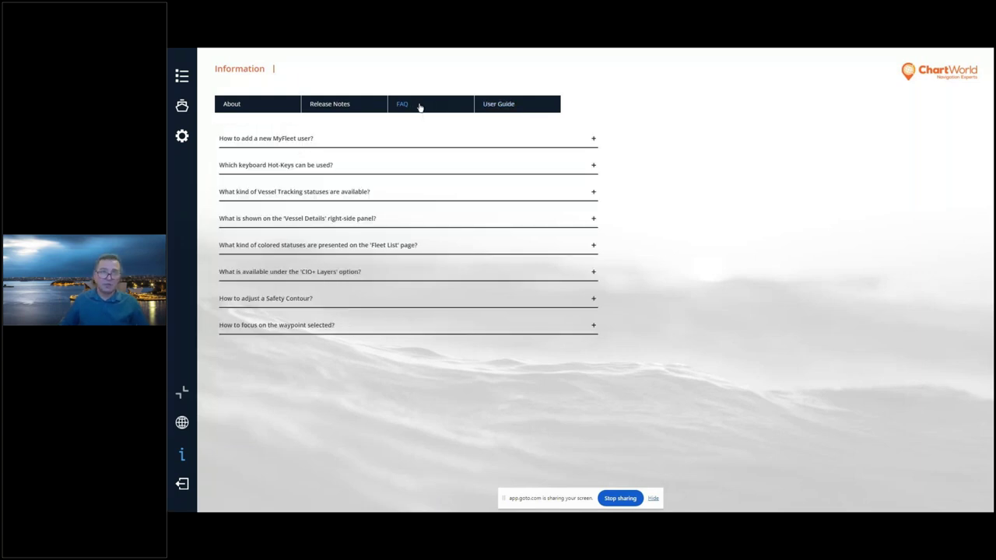
left_click(594, 219)
scroll(446, 280, "down", 6)
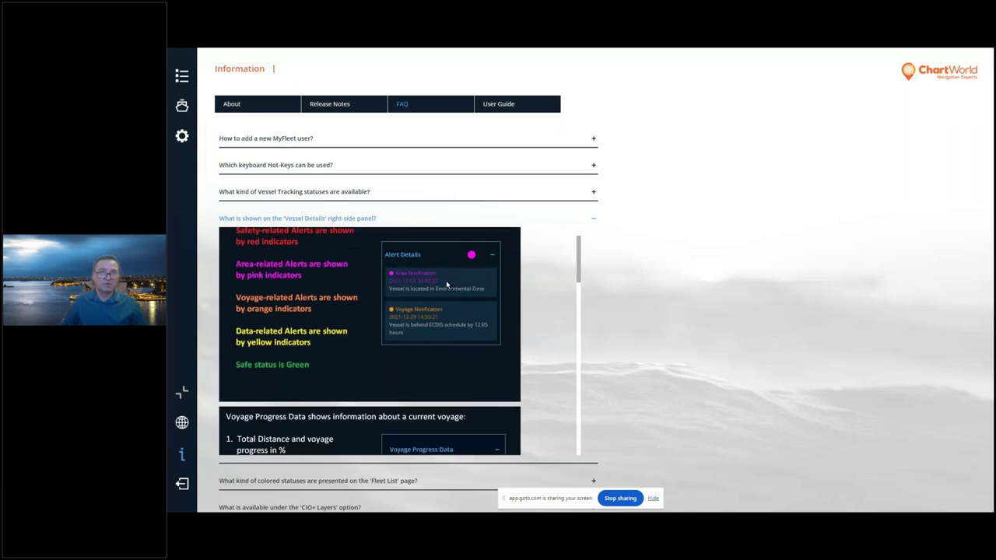
scroll(446, 285, "down", 1)
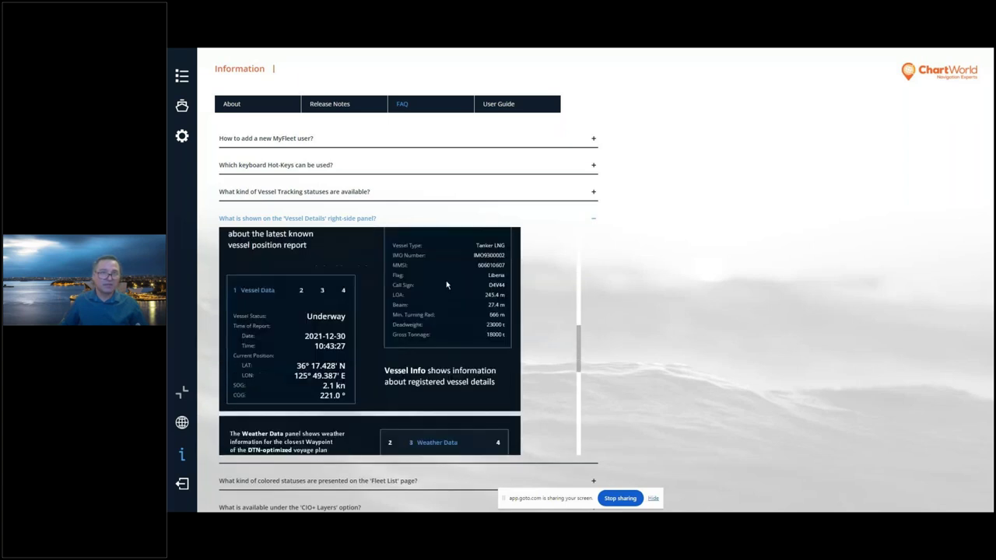
scroll(446, 285, "down", 4)
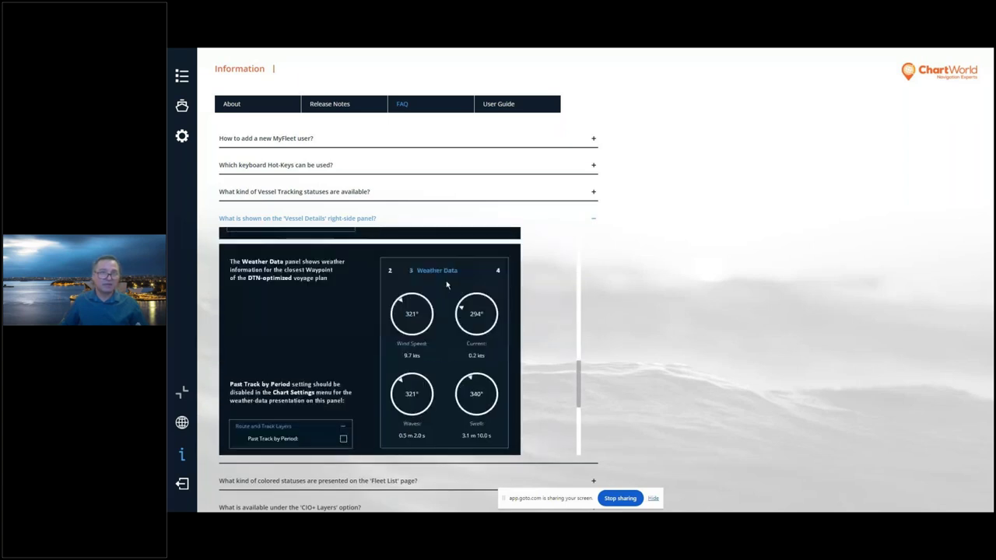
scroll(447, 285, "down", 5)
scroll(446, 284, "up", 15)
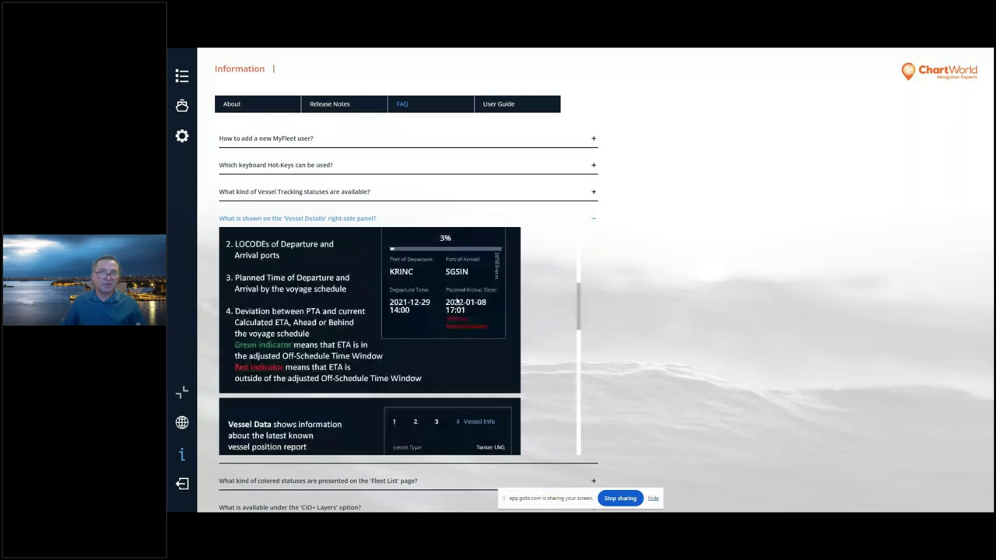
left_click(593, 192)
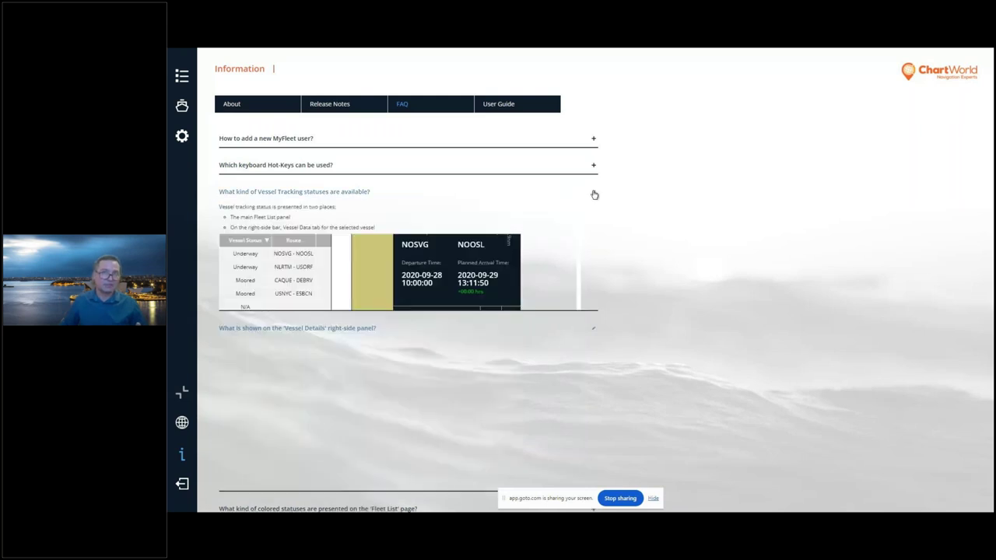
Read the release notes of versions 1.16.0 and 1.15.0, including their Routing & Performance options
left_click(323, 108)
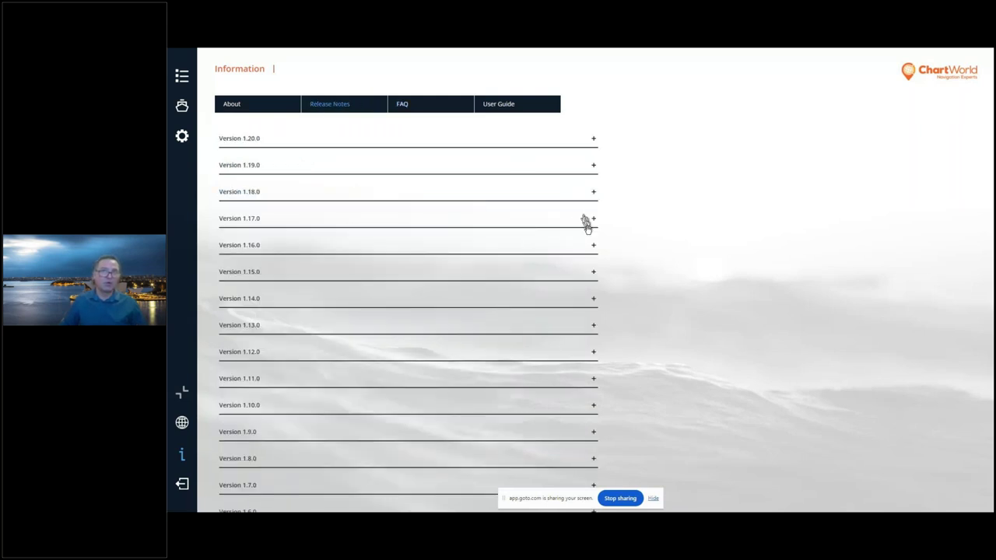
left_click(593, 247)
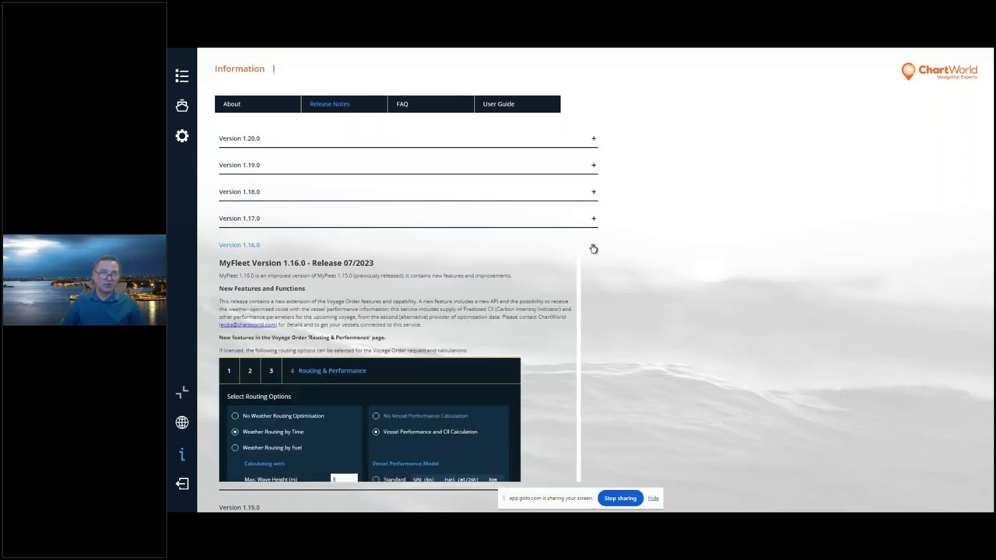
scroll(502, 296, "down", 1)
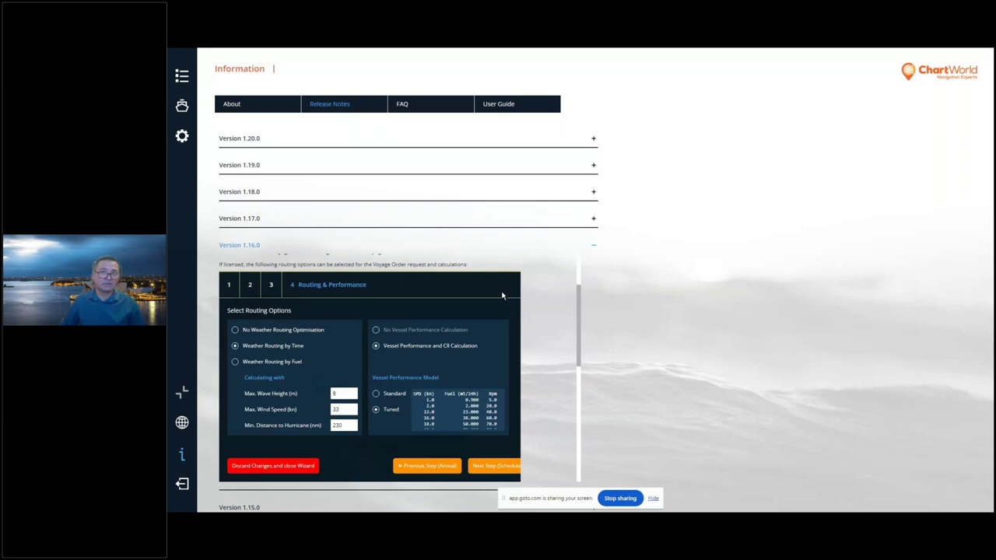
scroll(501, 296, "down", 3)
scroll(509, 290, "down", 10)
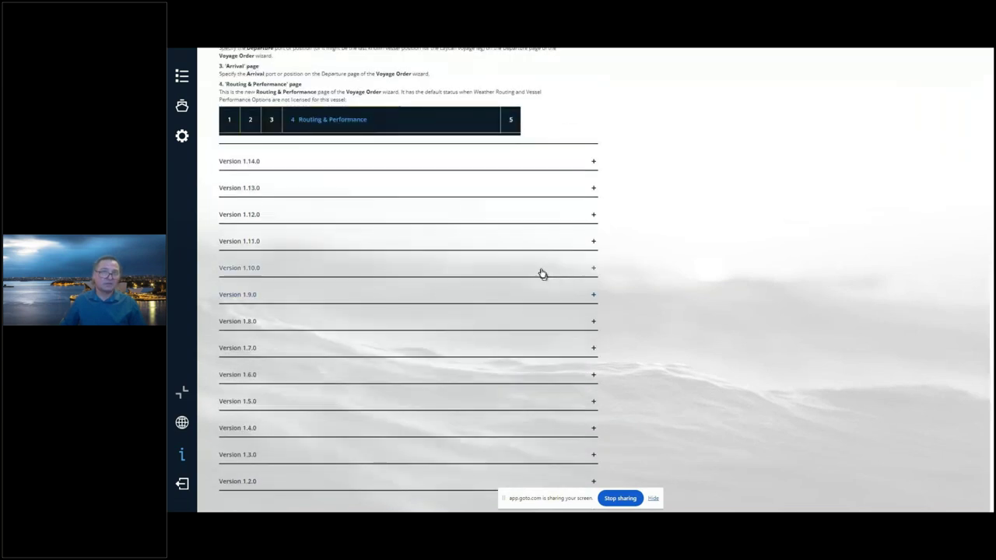
scroll(457, 302, "up", 1)
scroll(618, 231, "up", 1)
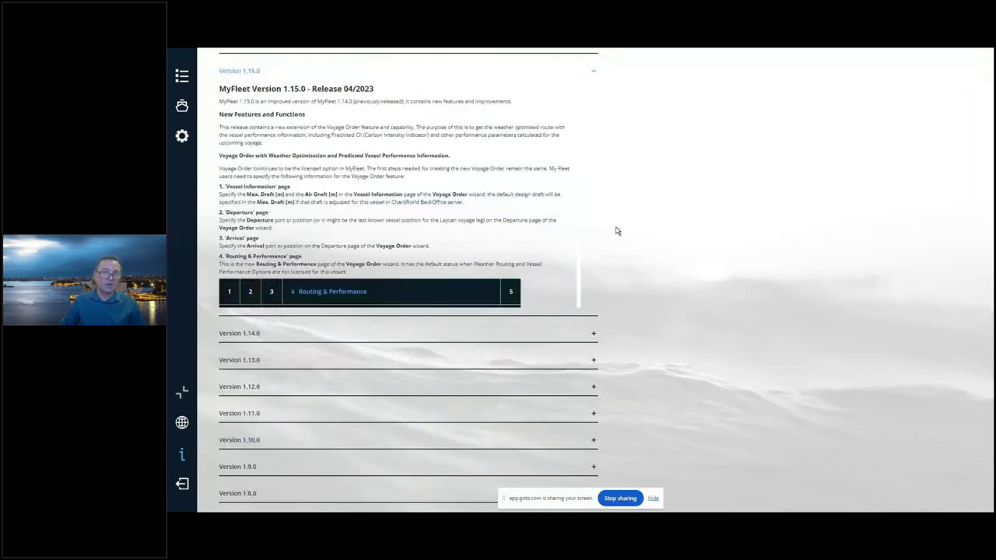
scroll(482, 225, "down", 5)
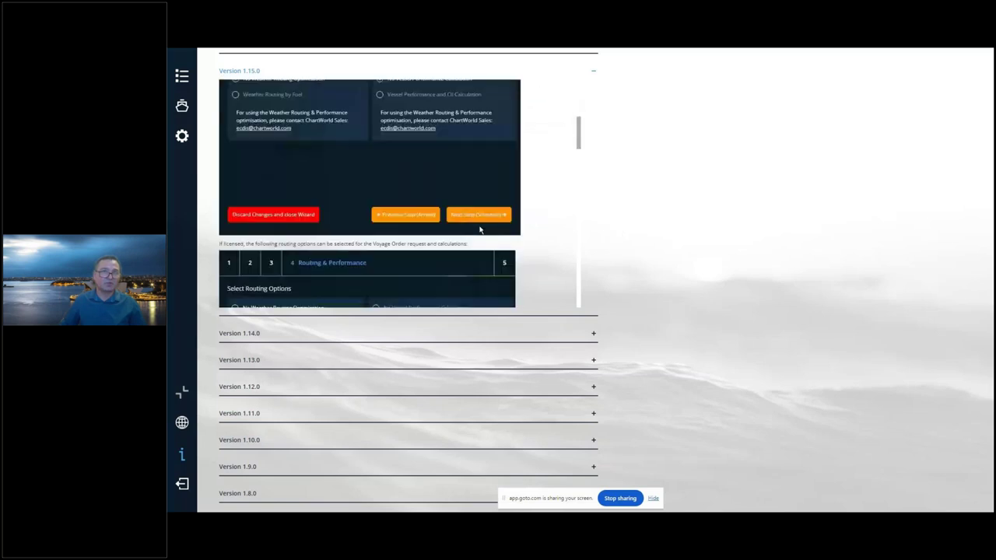
scroll(482, 229, "up", 4)
scroll(695, 231, "up", 3)
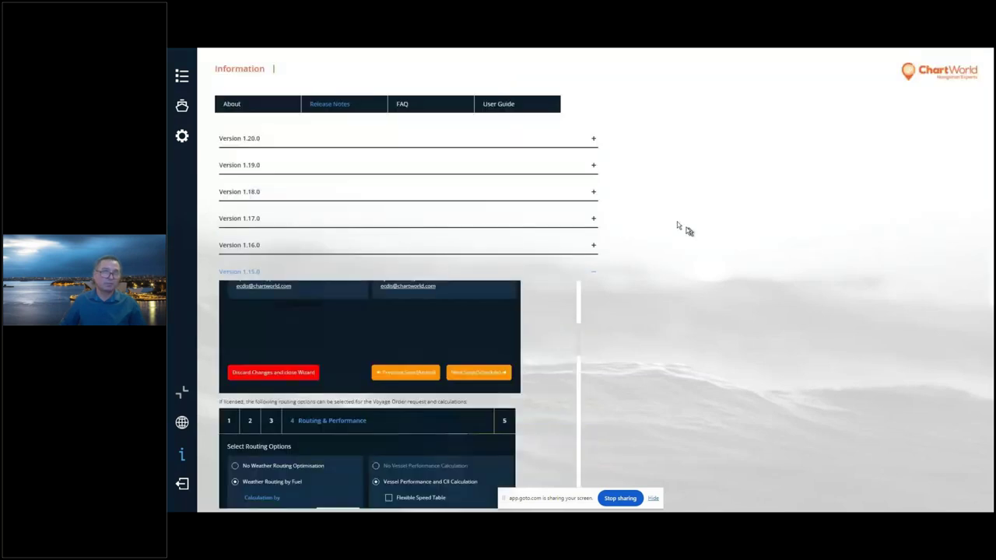
Check the MyFleet version number on the About page, and return to the fleet map
left_click(235, 104)
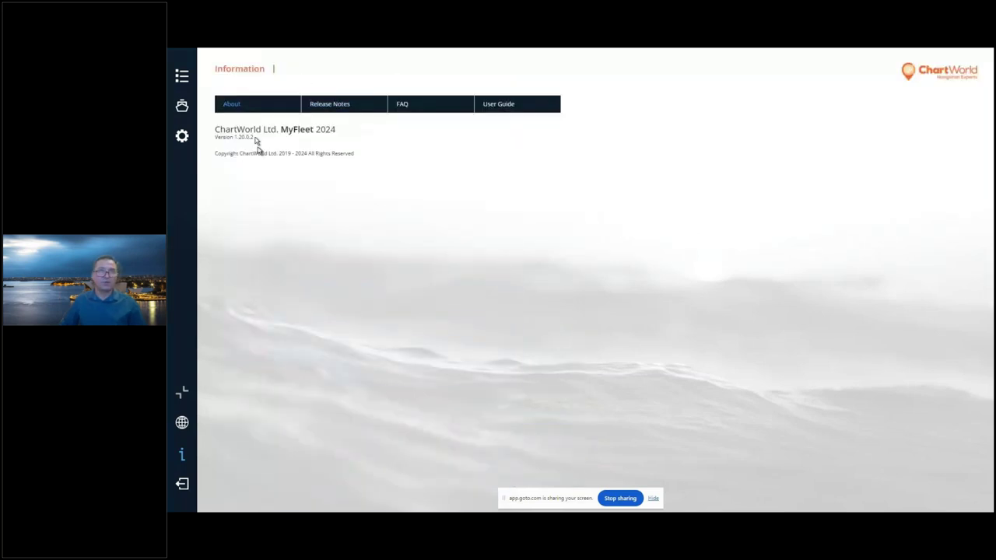
left_click_drag(235, 138, 257, 140)
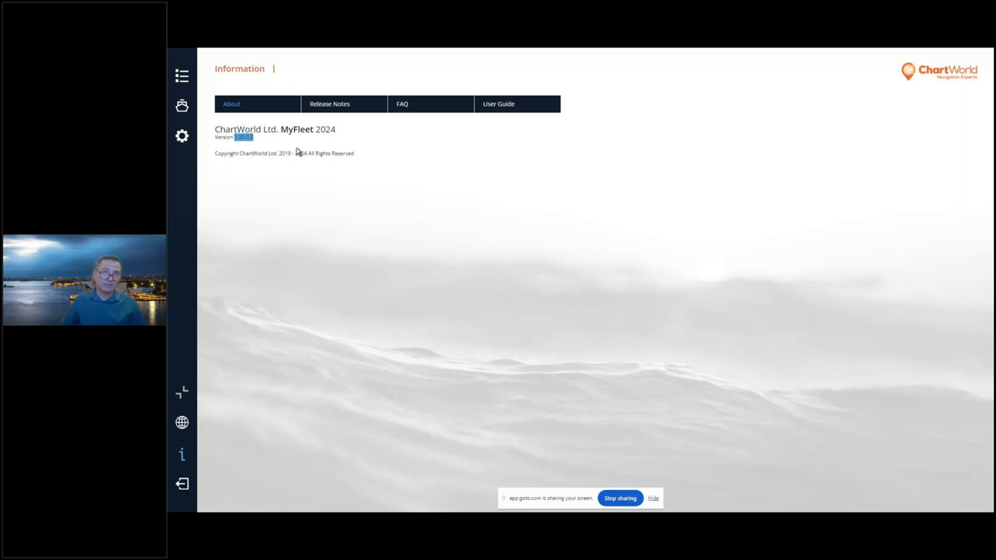
left_click(261, 145)
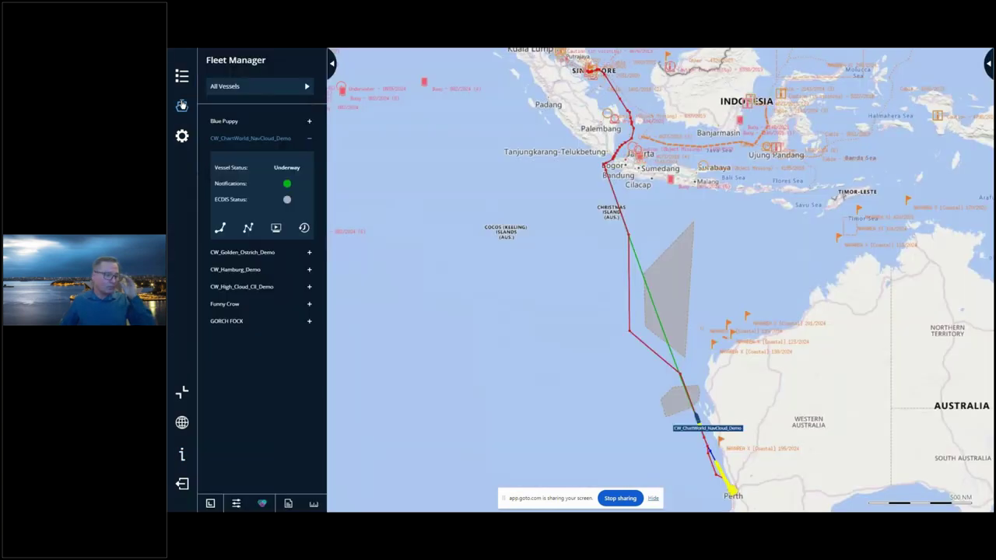
left_click(181, 104)
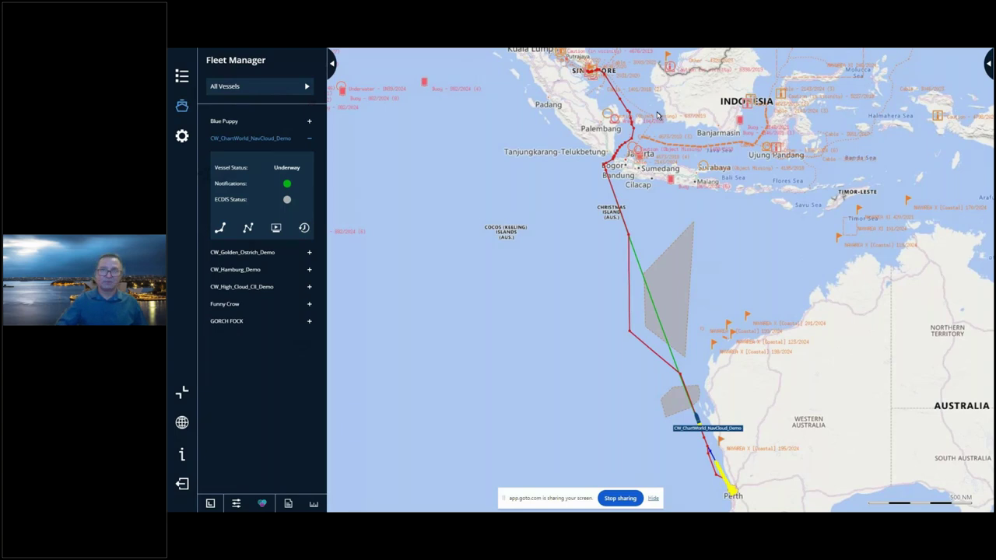
Leave full-screen view, switch to the Swagger page of the MyFleet API Service, and review its how-to-use instructions and Authorization, Vessels, Routes and VoyagePlans endpoints
key("F11")
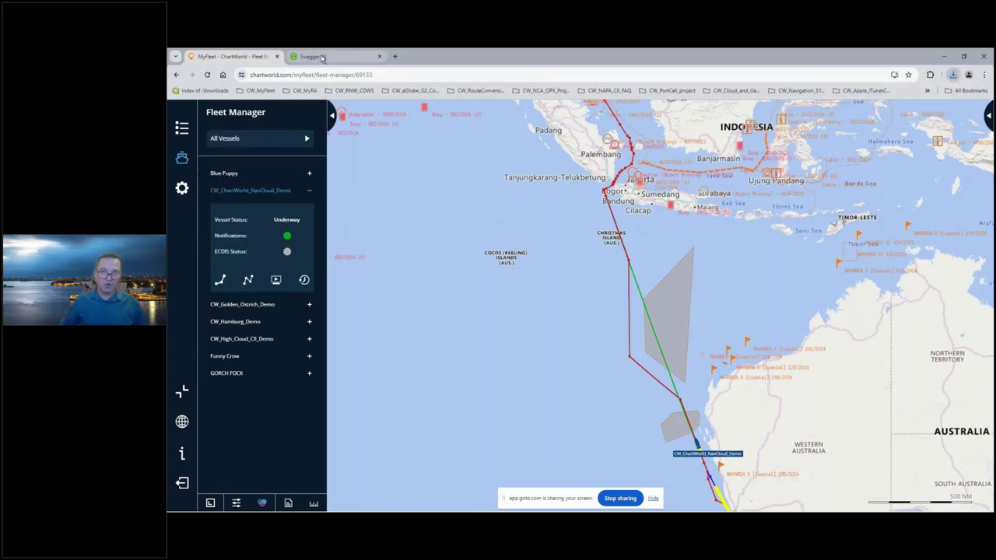
left_click(322, 57)
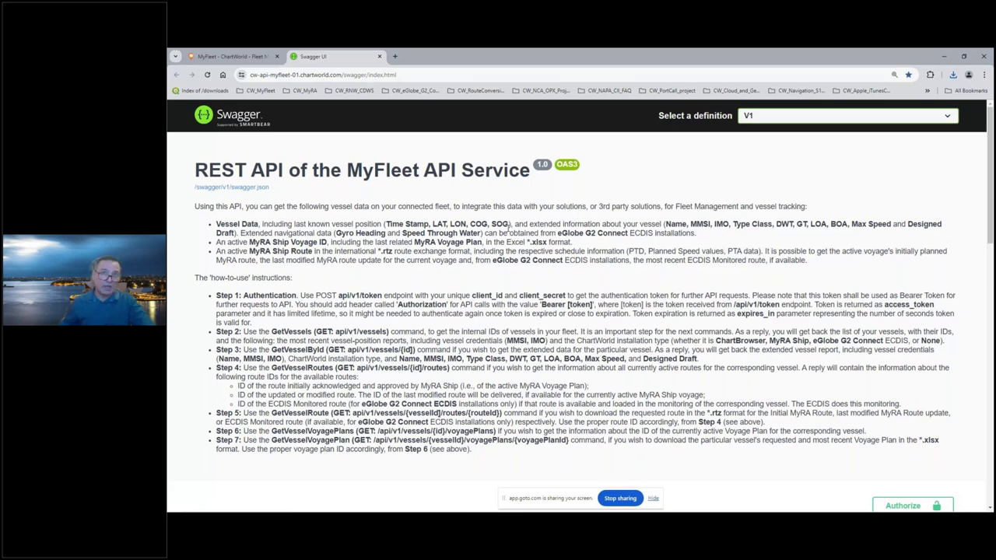
scroll(604, 278, "down", 5)
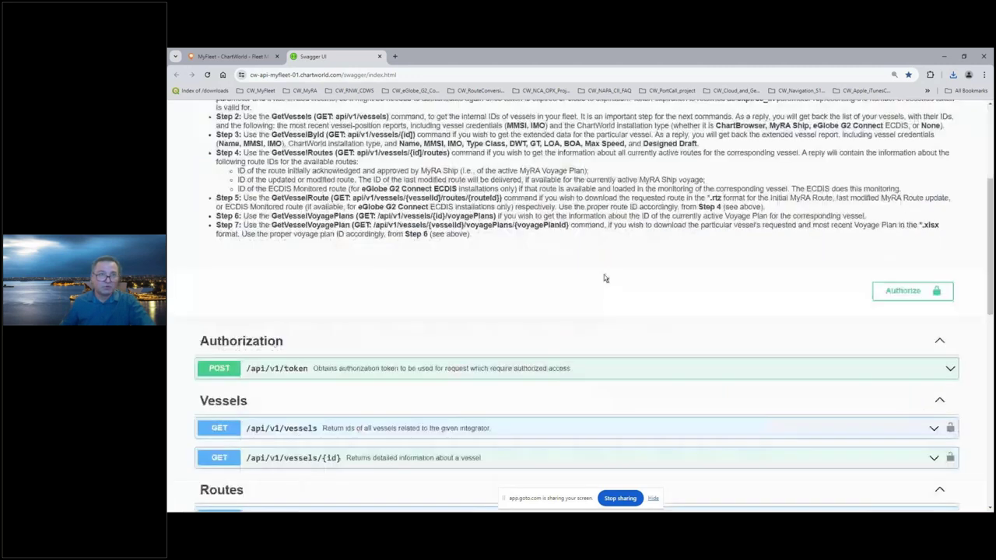
scroll(605, 278, "down", 1)
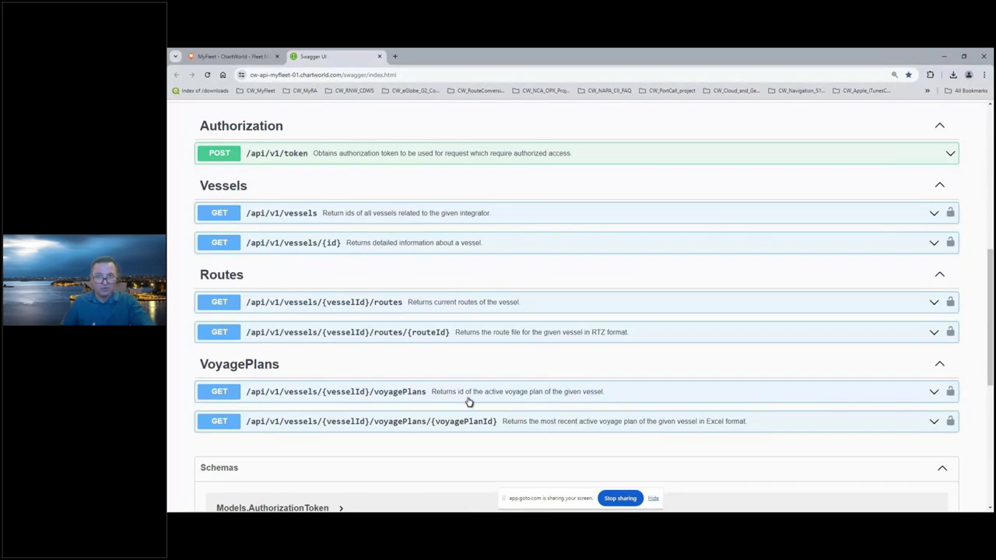
scroll(466, 397, "down", 2)
scroll(469, 396, "up", 6)
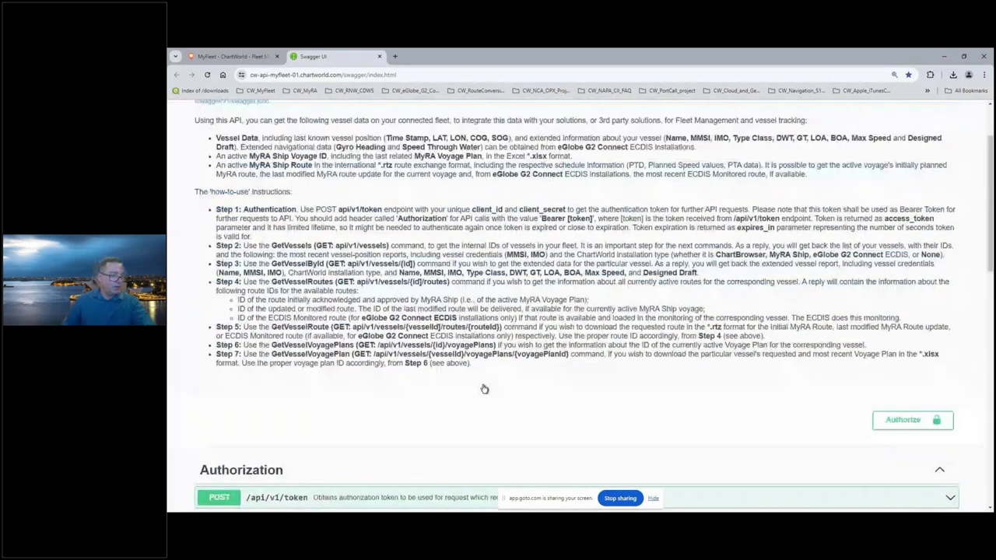
scroll(484, 389, "up", 2)
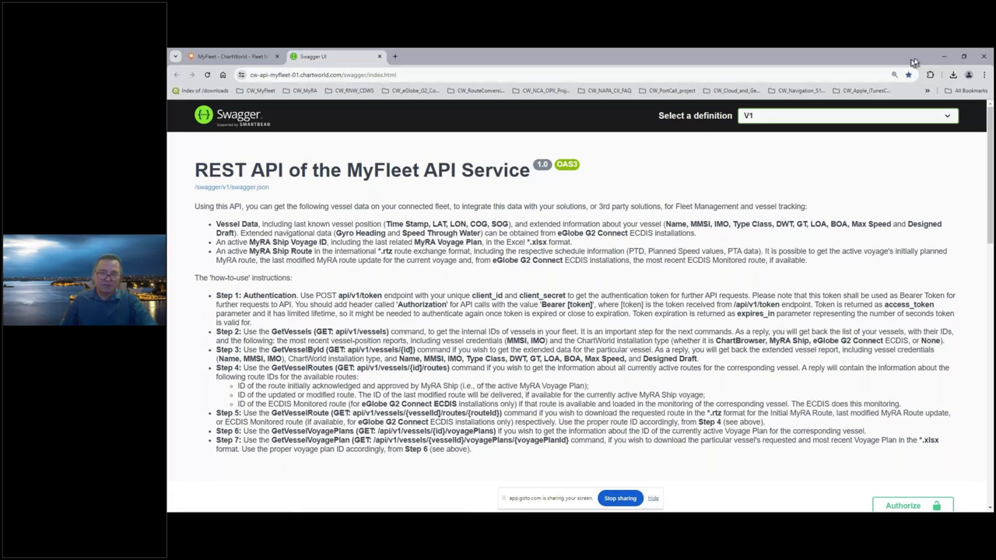
Minimize the browser to show the desktop, restore it, and switch back to the MyFleet fleet map
left_click(944, 56)
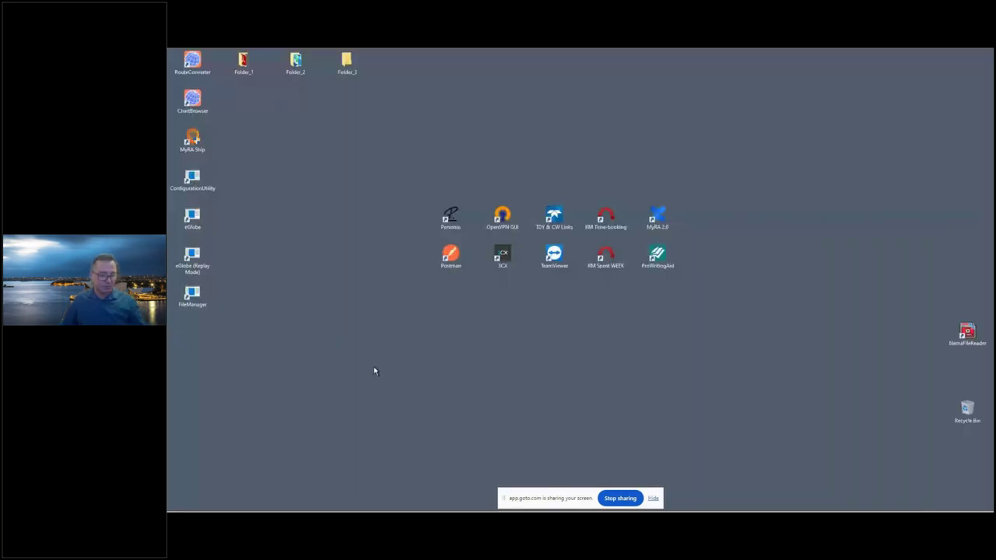
key("alt+Tab")
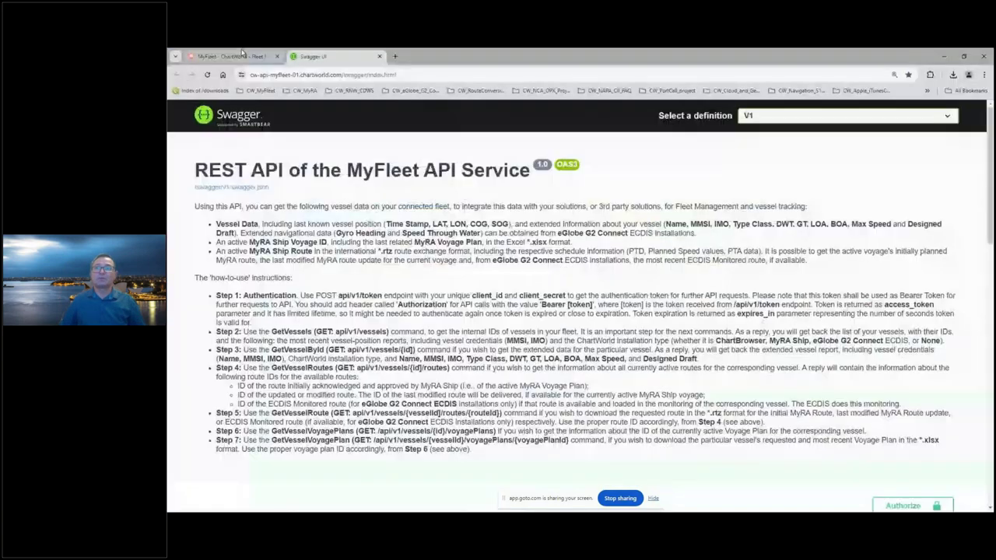
key("ctrl+shift+Tab")
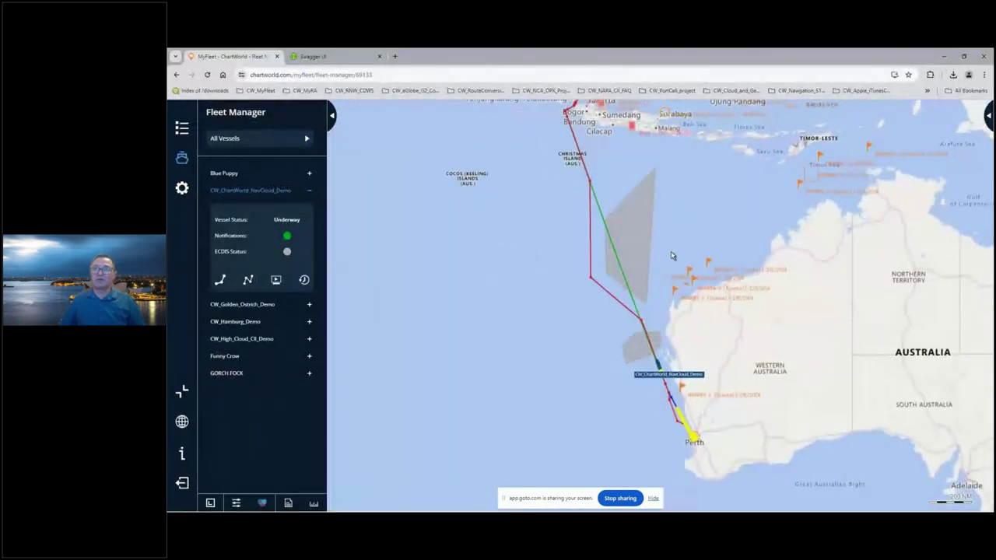